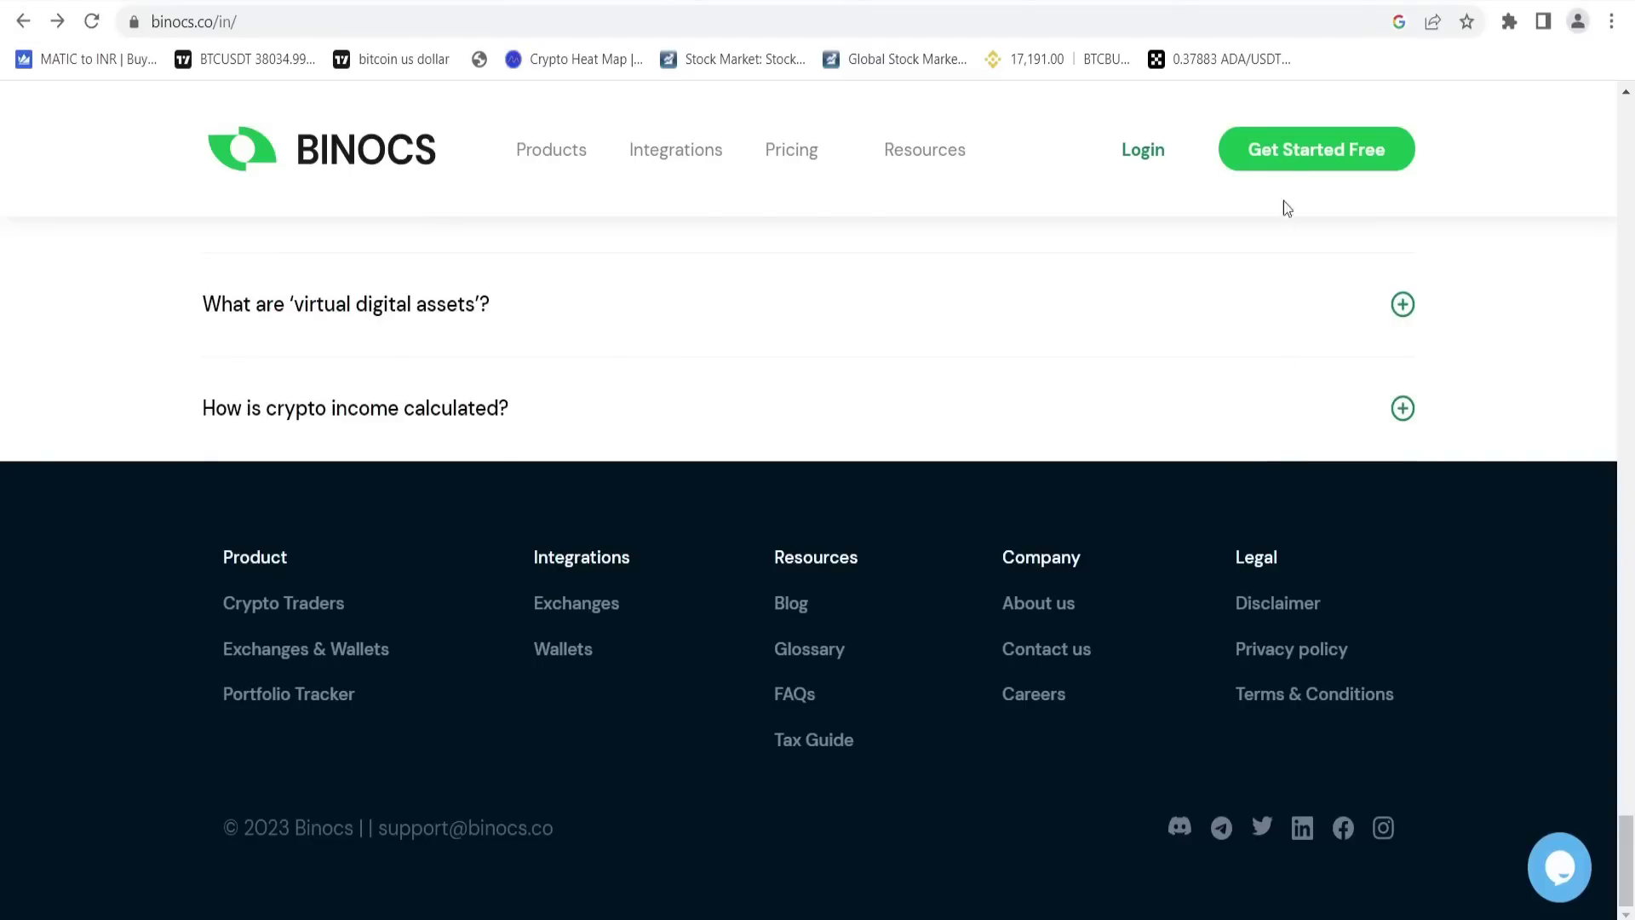
# View the free account sign-up page and return to log in to the existing Binocs account.
pyautogui.click(1287, 175)
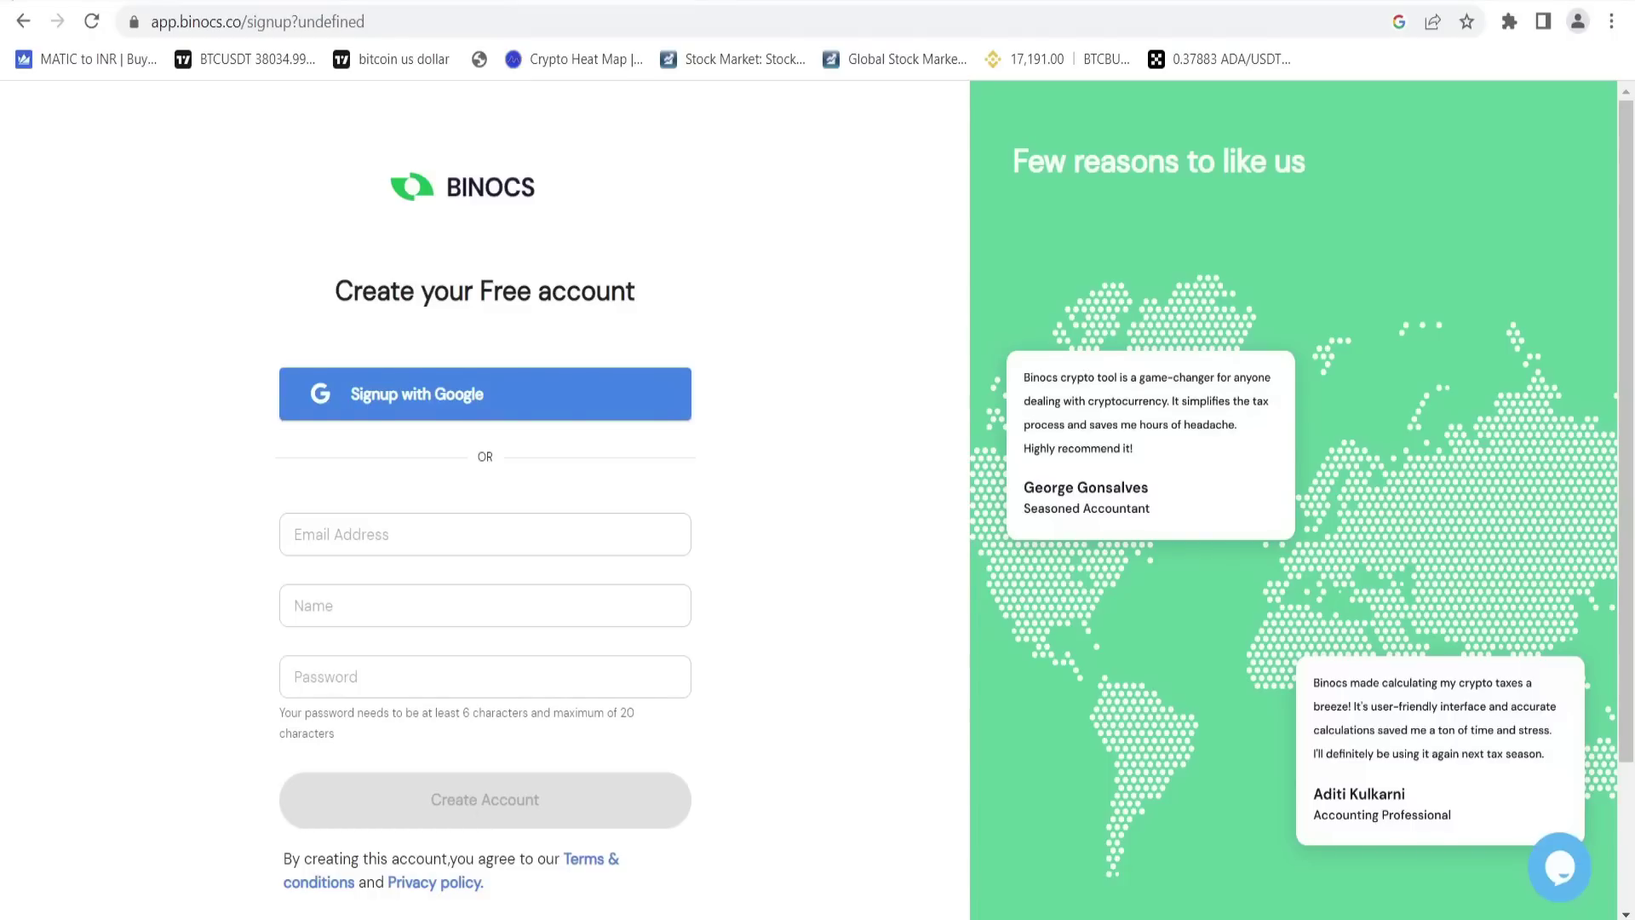
pyautogui.click(23, 21)
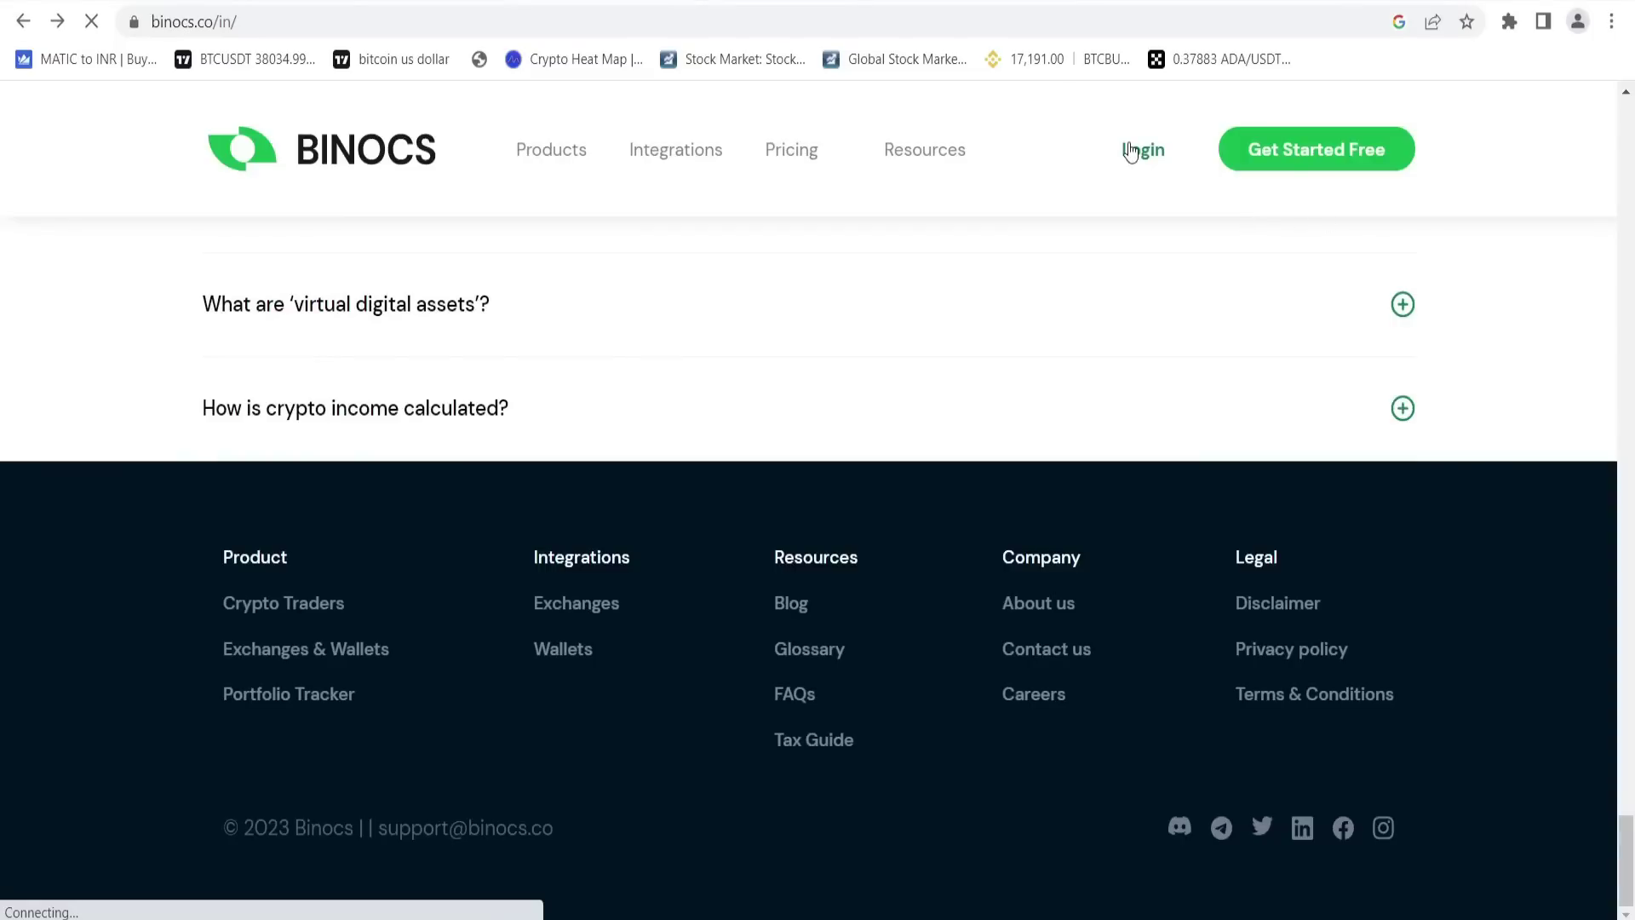
pyautogui.click(1130, 152)
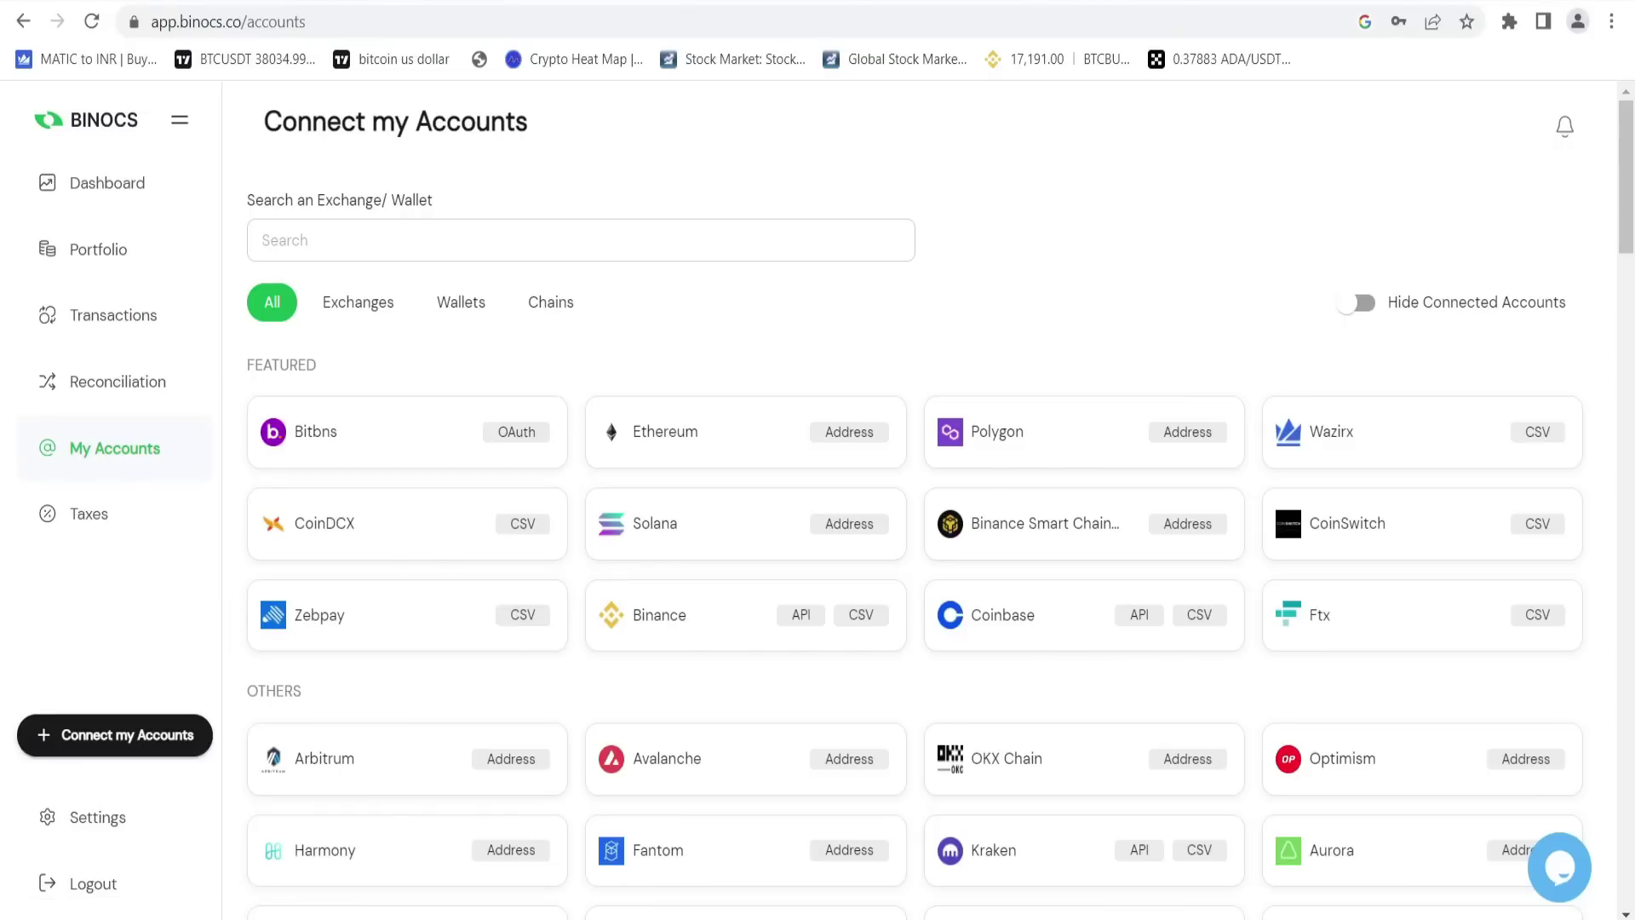
# Switch to WazirX and open the Trading Report options under the account settings' report downloads.
pyautogui.click(1342, 1)
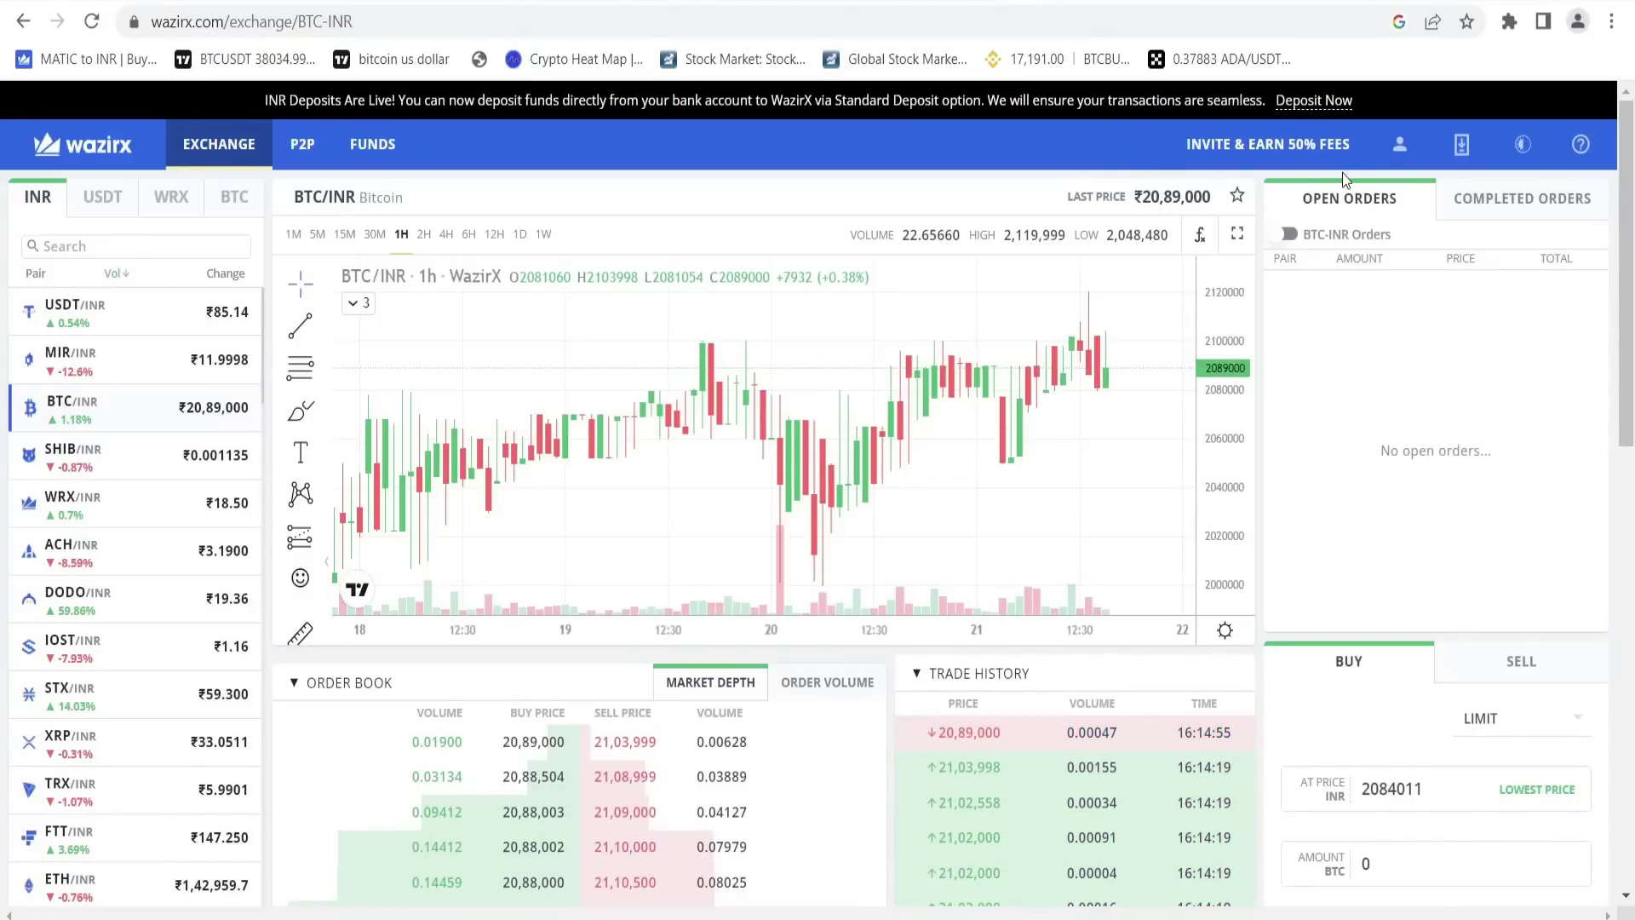
pyautogui.click(1399, 144)
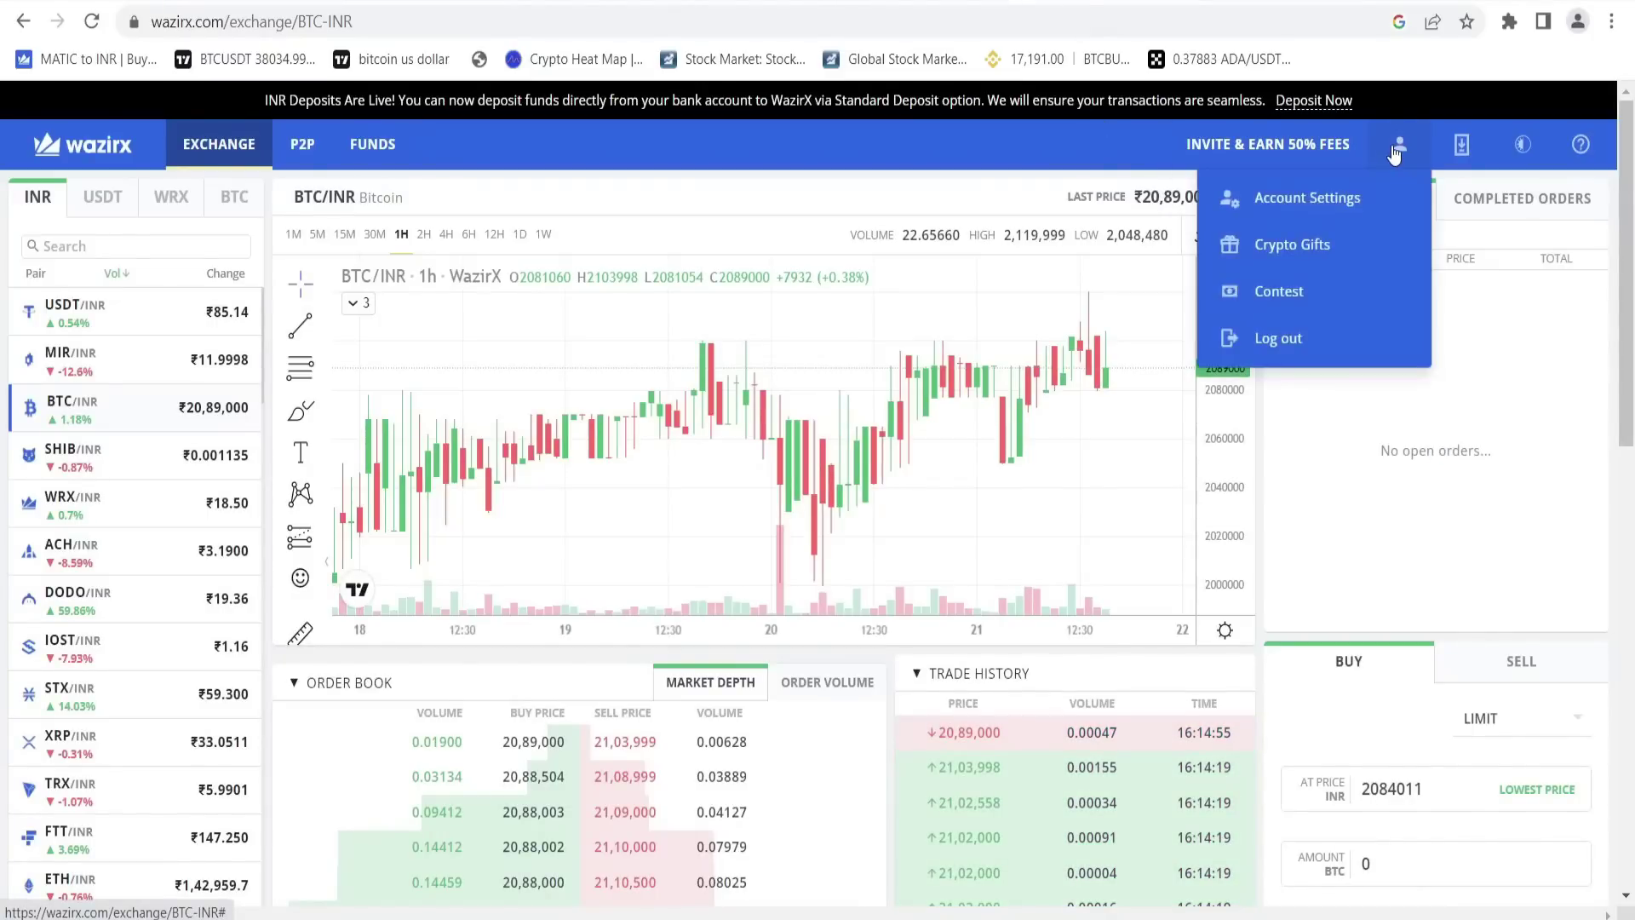
pyautogui.click(1319, 202)
pyautogui.scroll(-3, 412, 766)
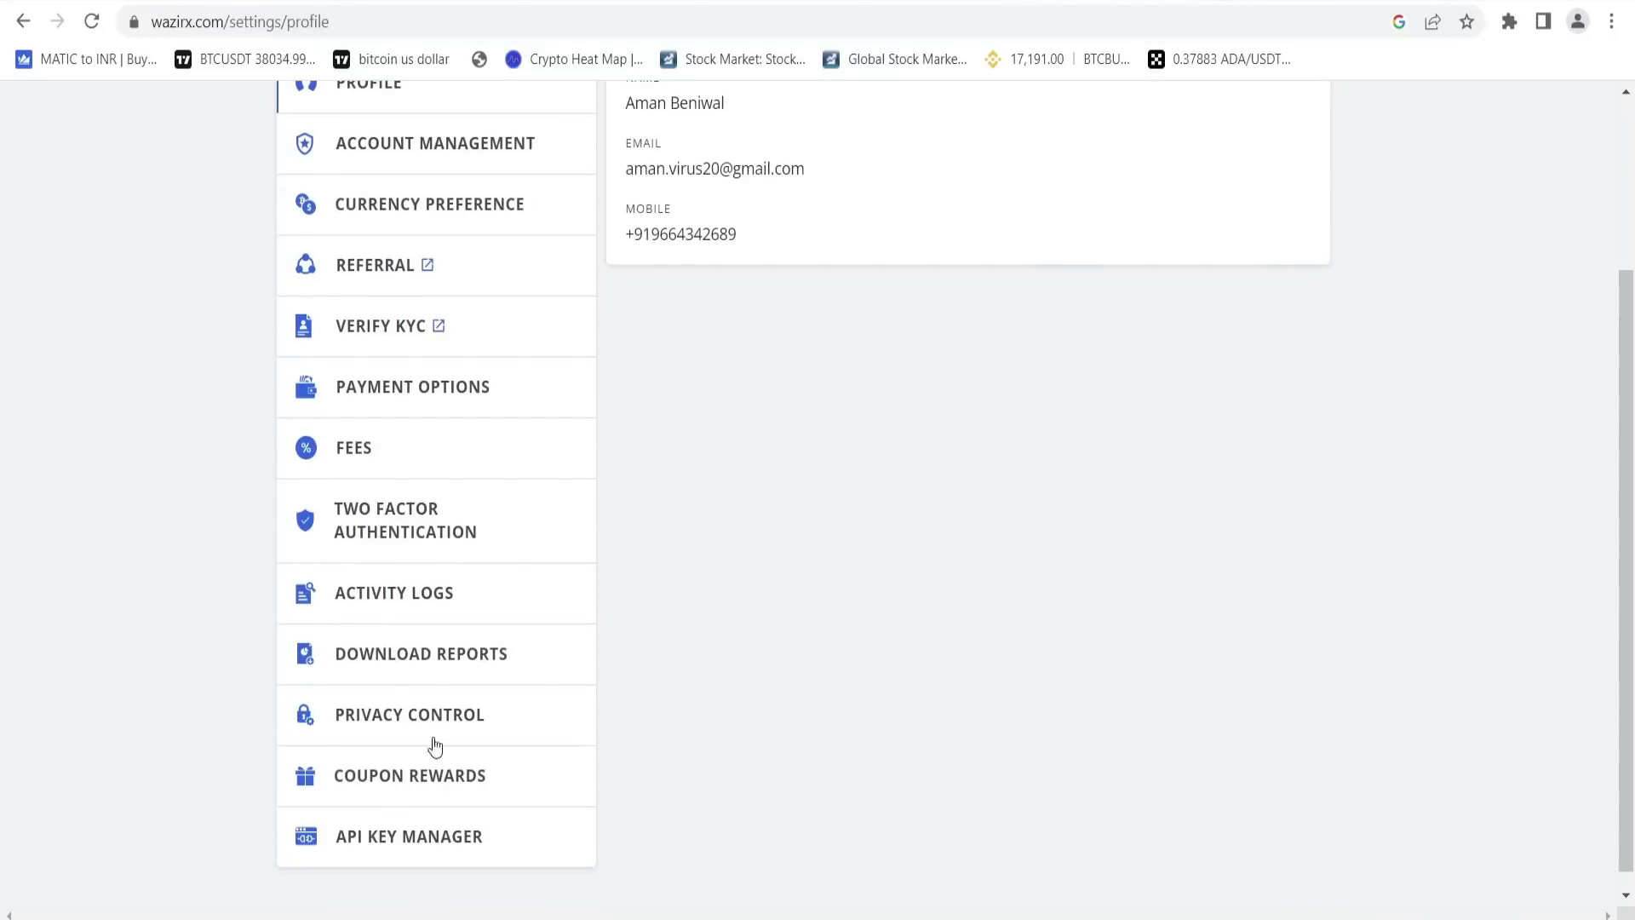
pyautogui.click(350, 667)
pyautogui.scroll(3, 818, 426)
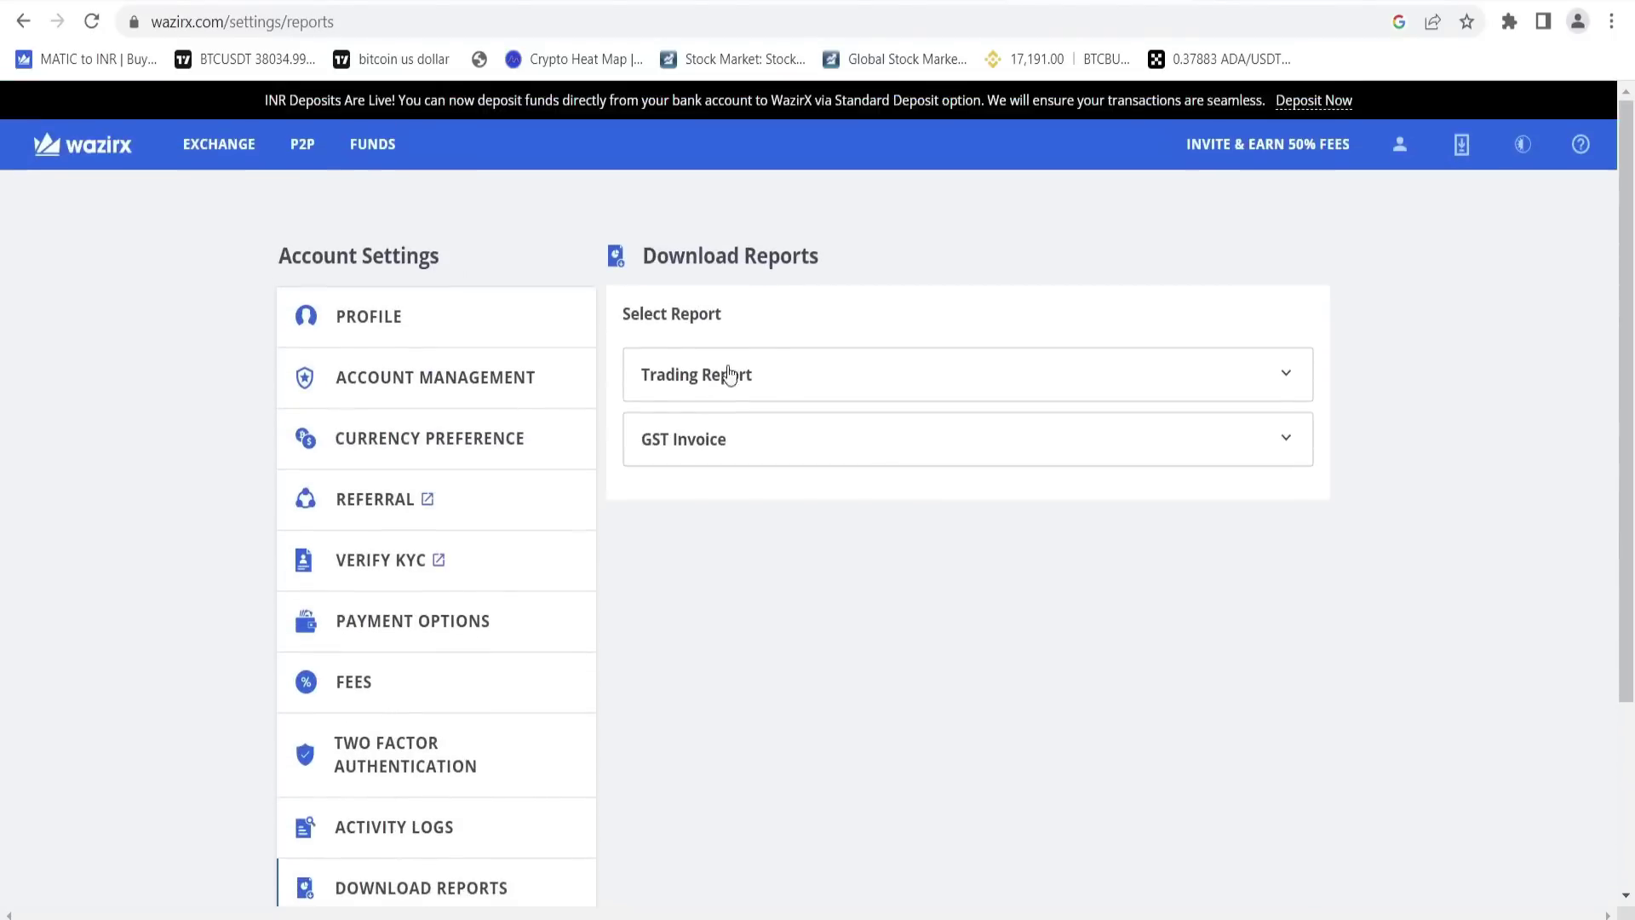
pyautogui.click(699, 390)
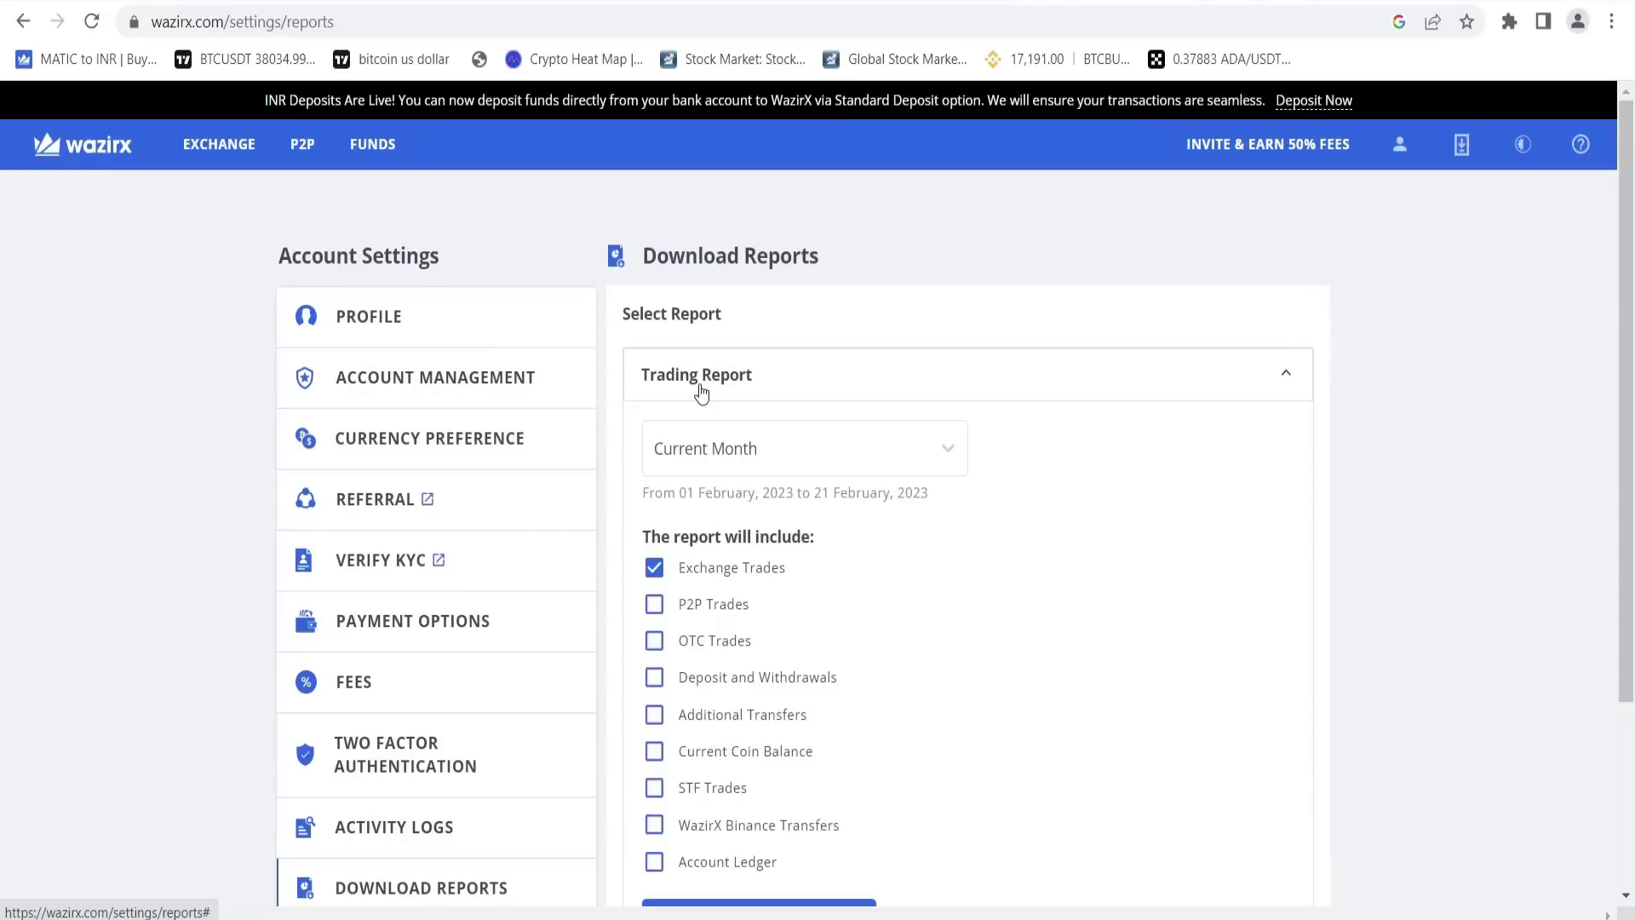
# Include every category in the trading report, from P2P Trades and OTC Trades through WazirX Binance Transfers and Account Ledger.
pyautogui.click(654, 605)
pyautogui.click(654, 641)
pyautogui.click(653, 678)
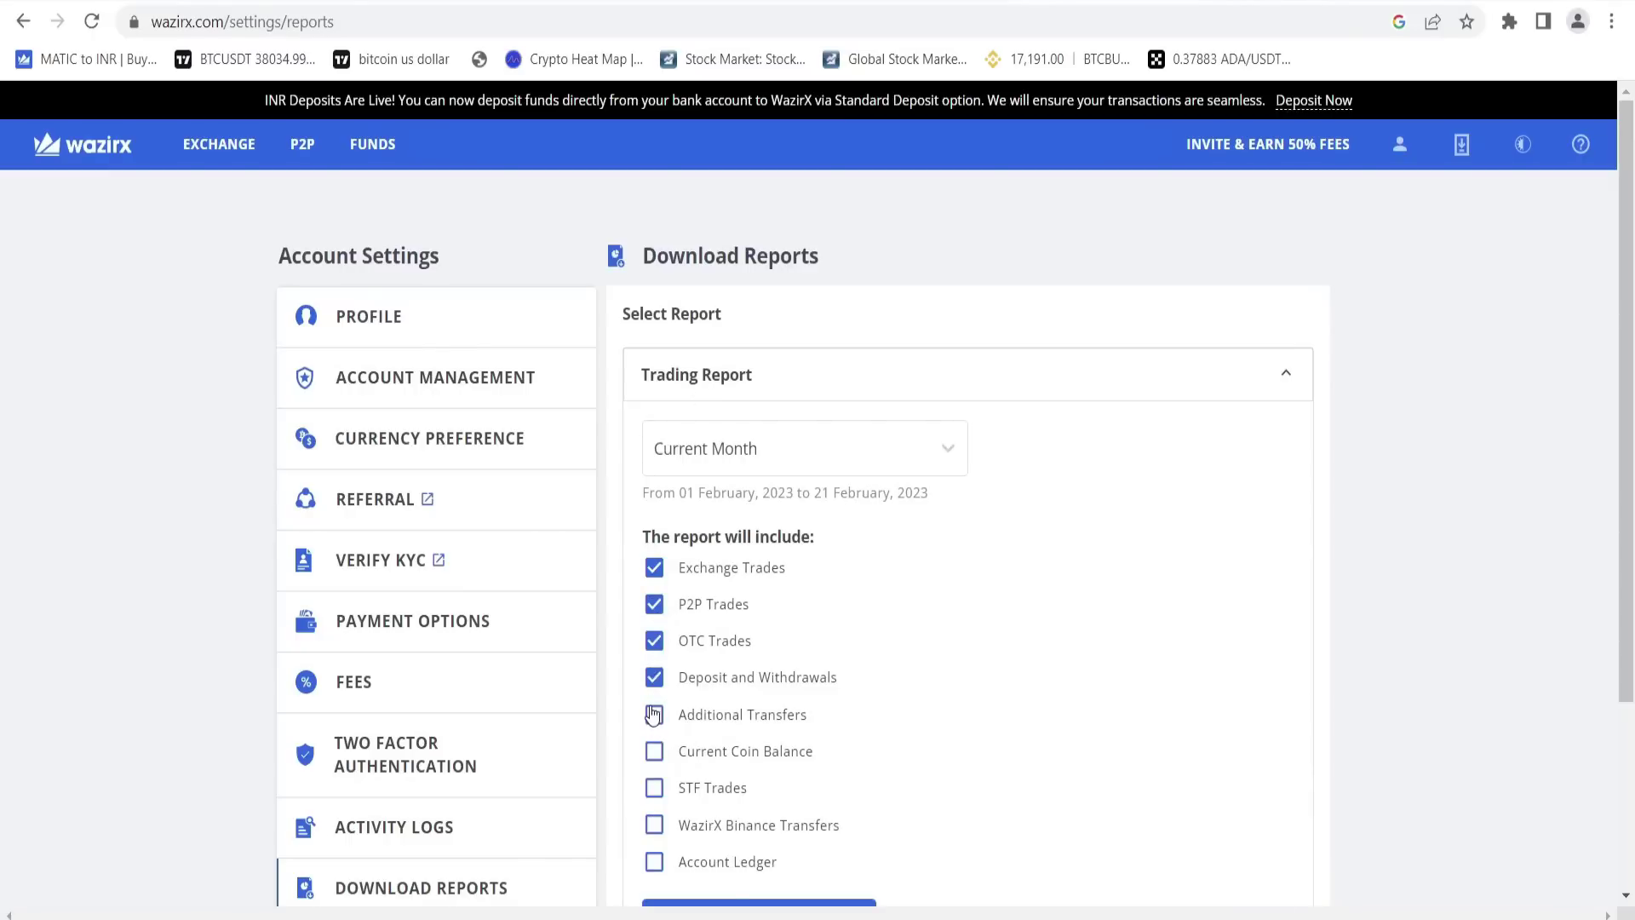
pyautogui.click(654, 714)
pyautogui.click(654, 751)
pyautogui.click(653, 787)
pyautogui.click(654, 825)
pyautogui.click(654, 861)
pyautogui.scroll(-3, 764, 703)
pyautogui.scroll(3, 753, 433)
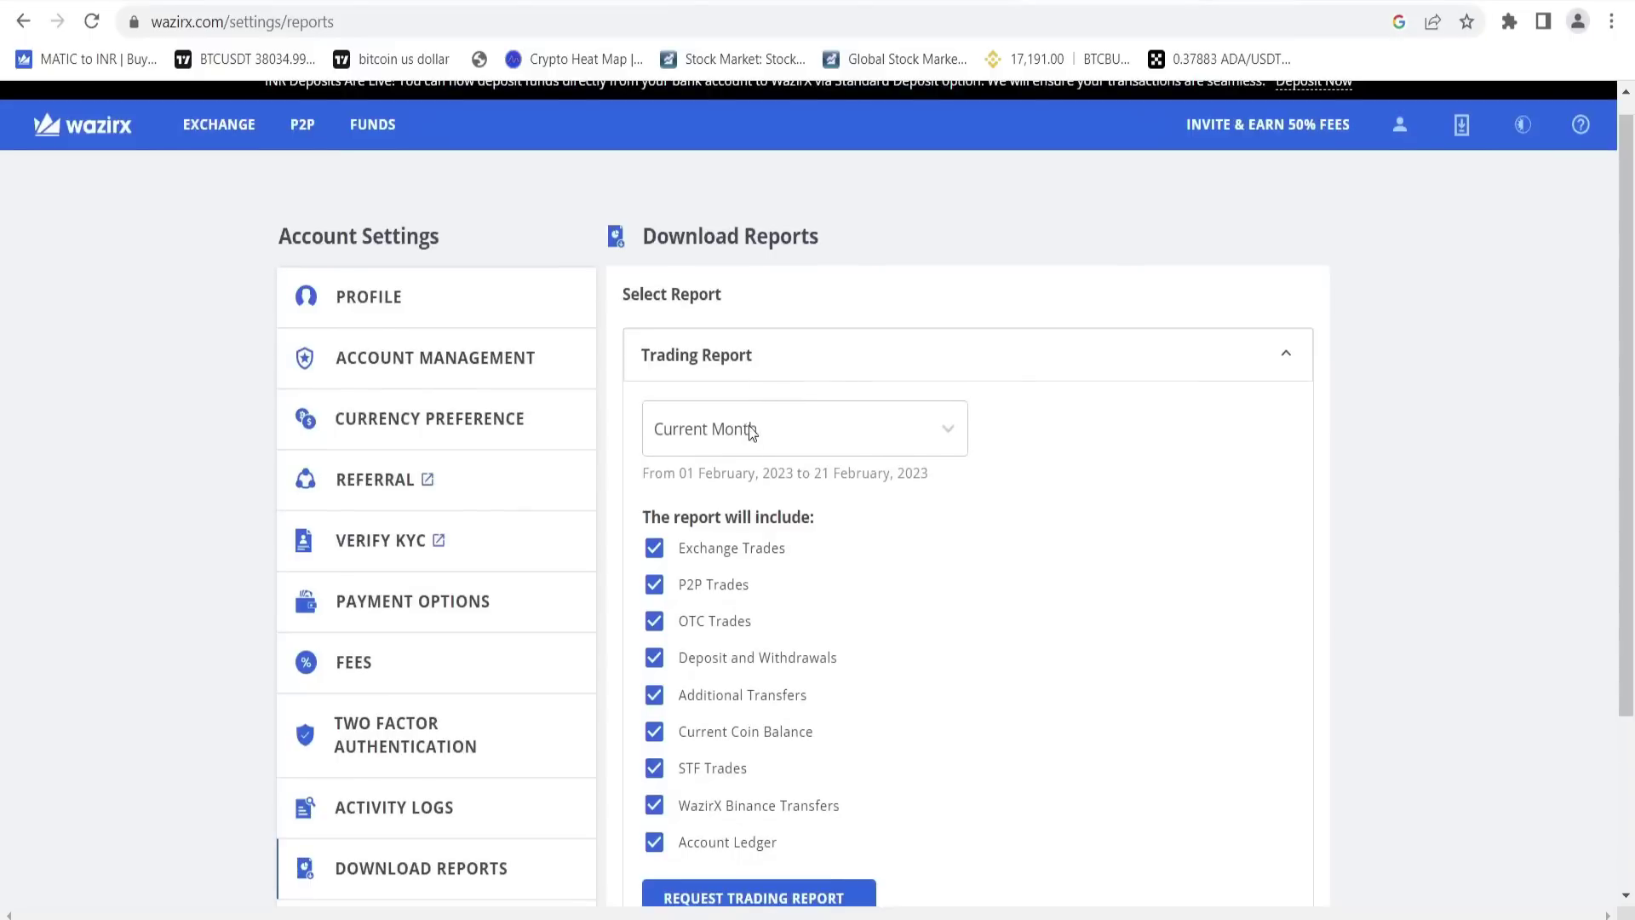
# Set the report period to Financial Year 2021-22 and request the trading report.
pyautogui.click(753, 432)
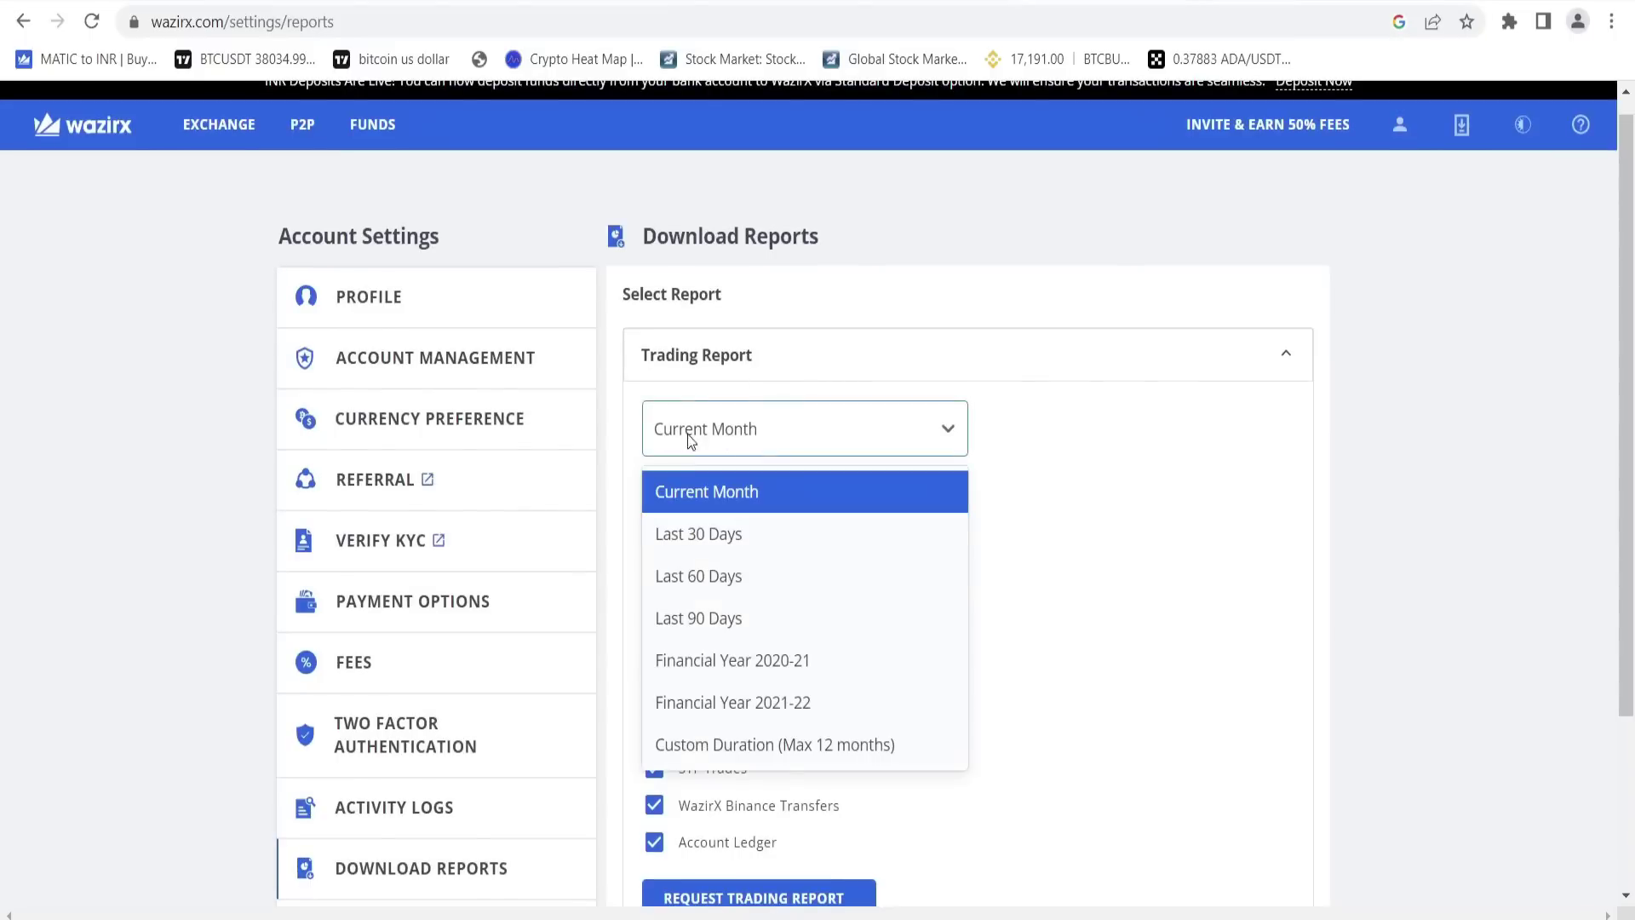
pyautogui.click(675, 711)
pyautogui.scroll(-3, 872, 774)
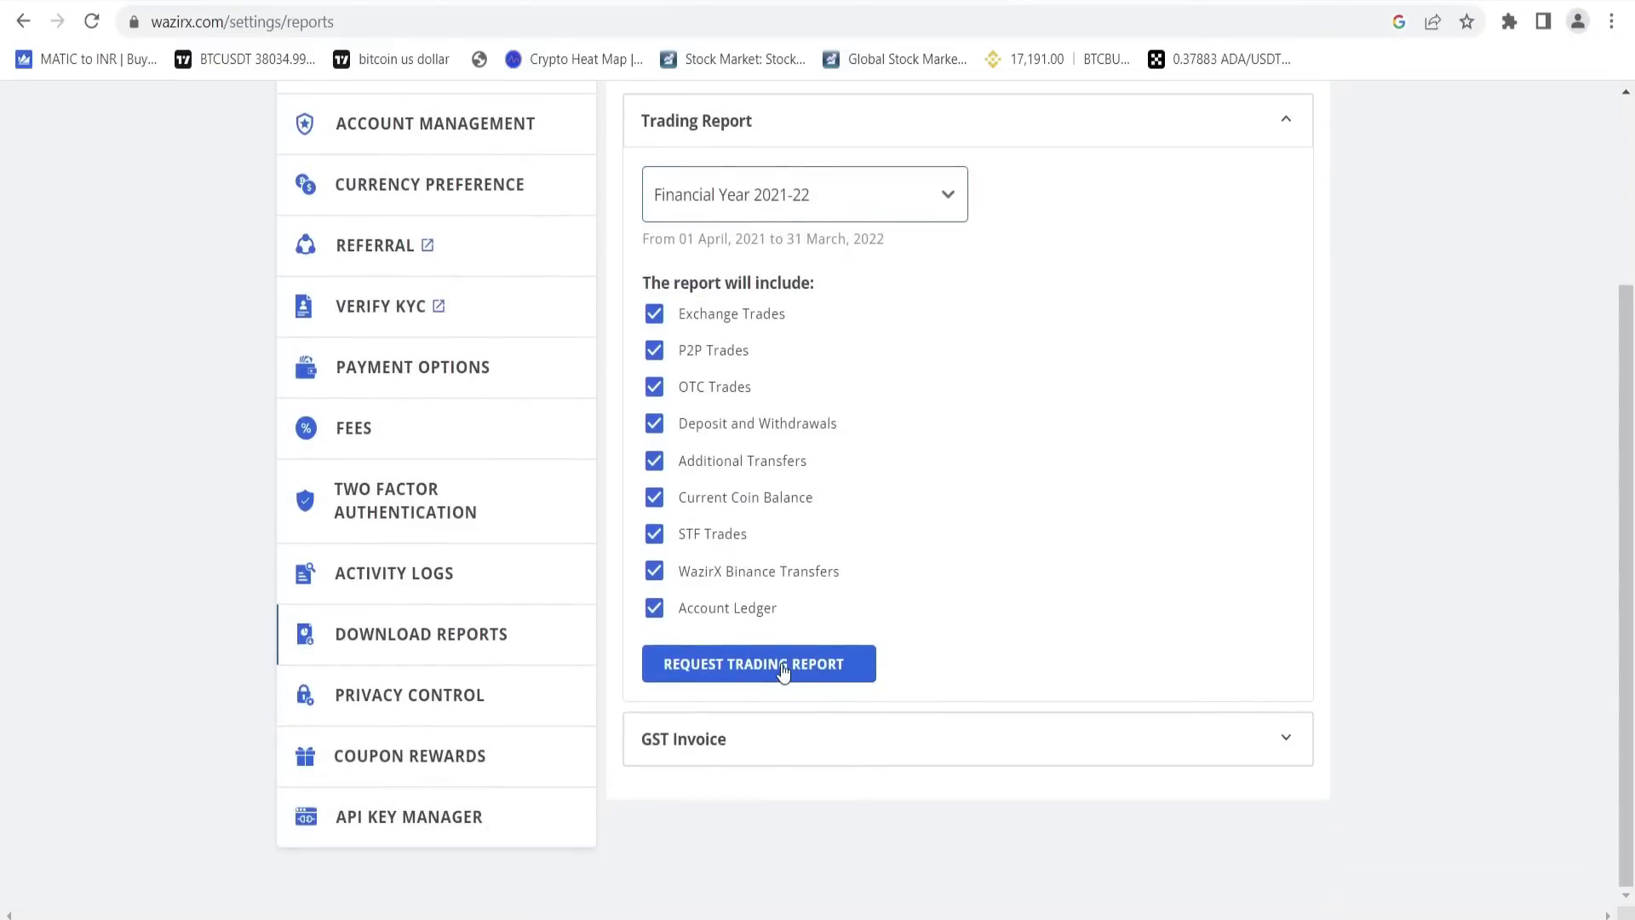
pyautogui.click(783, 671)
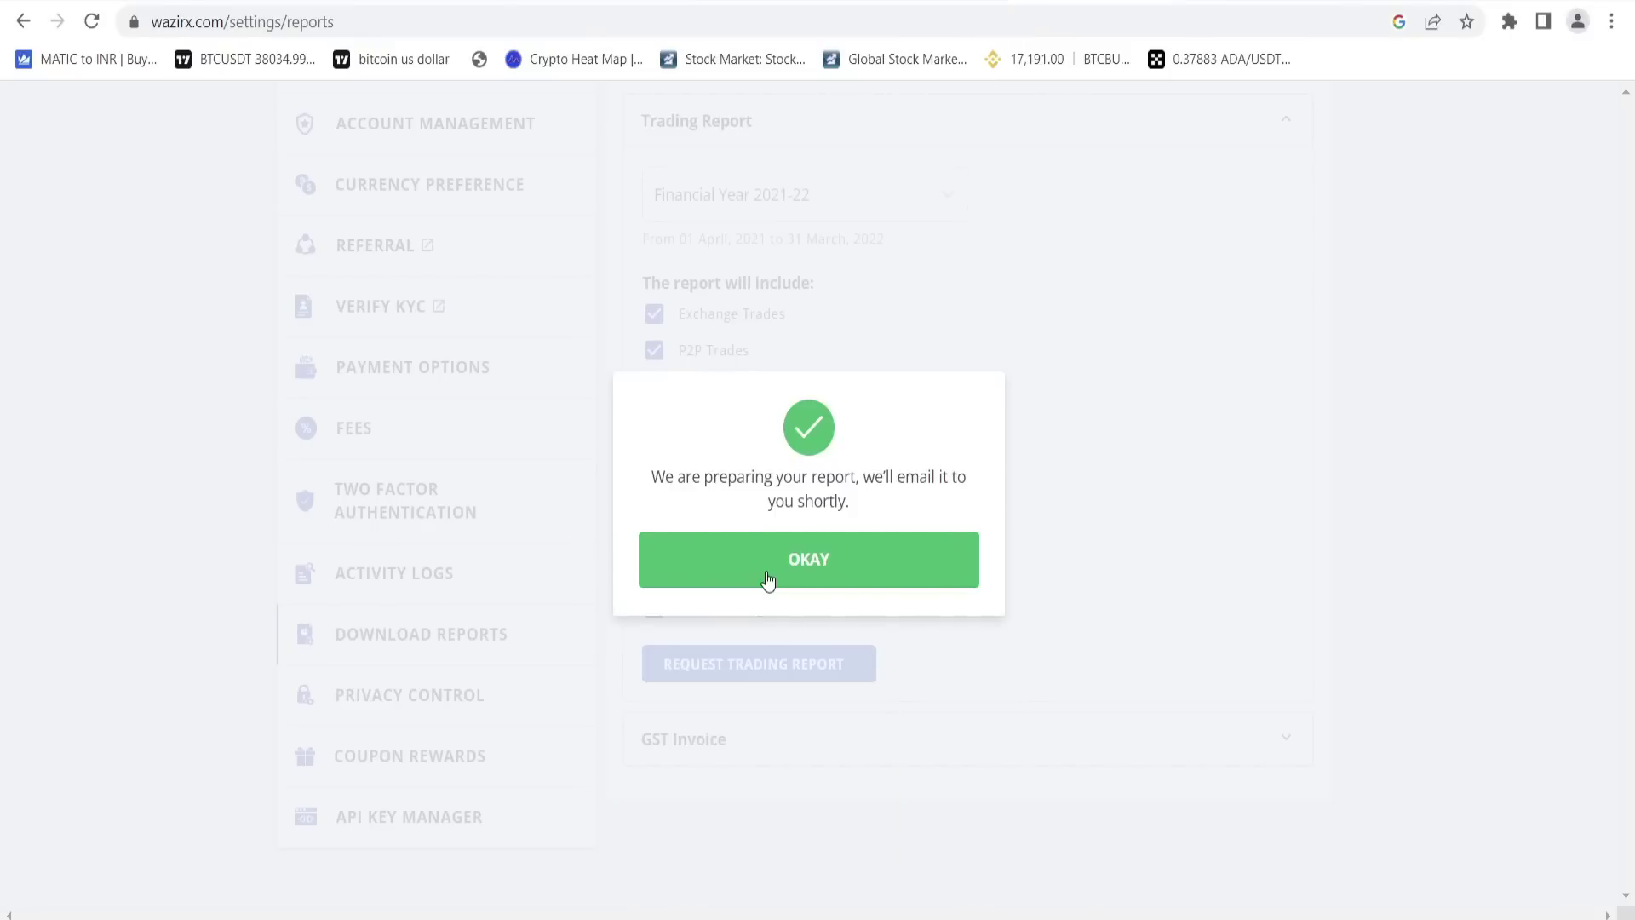
pyautogui.click(767, 579)
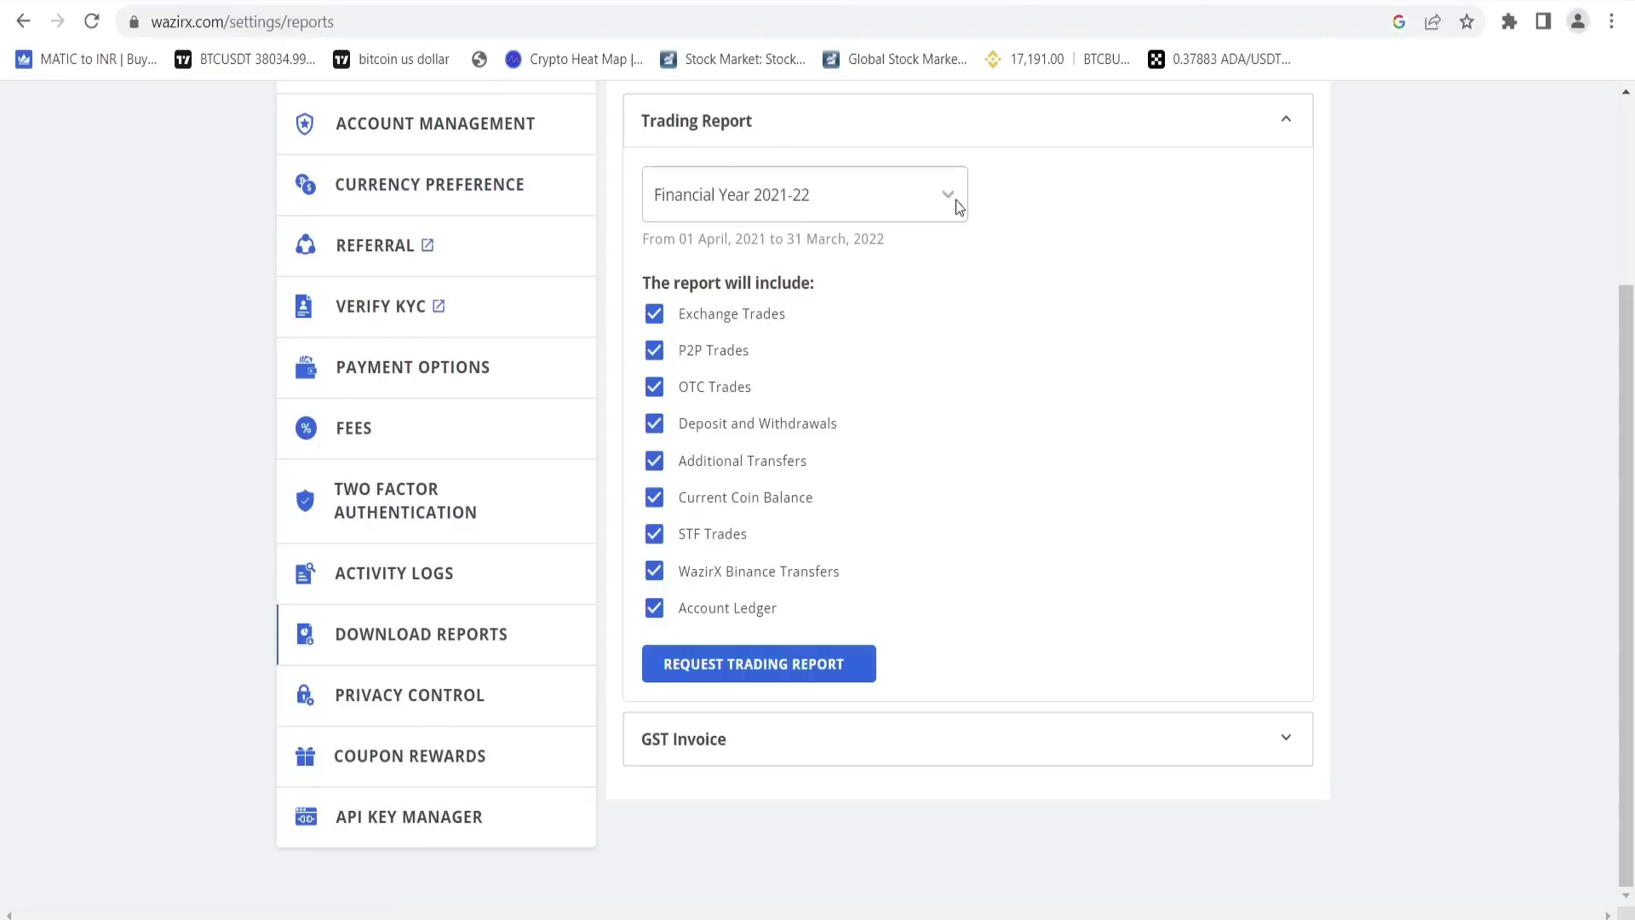
# Check the Binance account dashboard, then switch to Binocs and open the connection form for Binance.
pyautogui.click(911, 5)
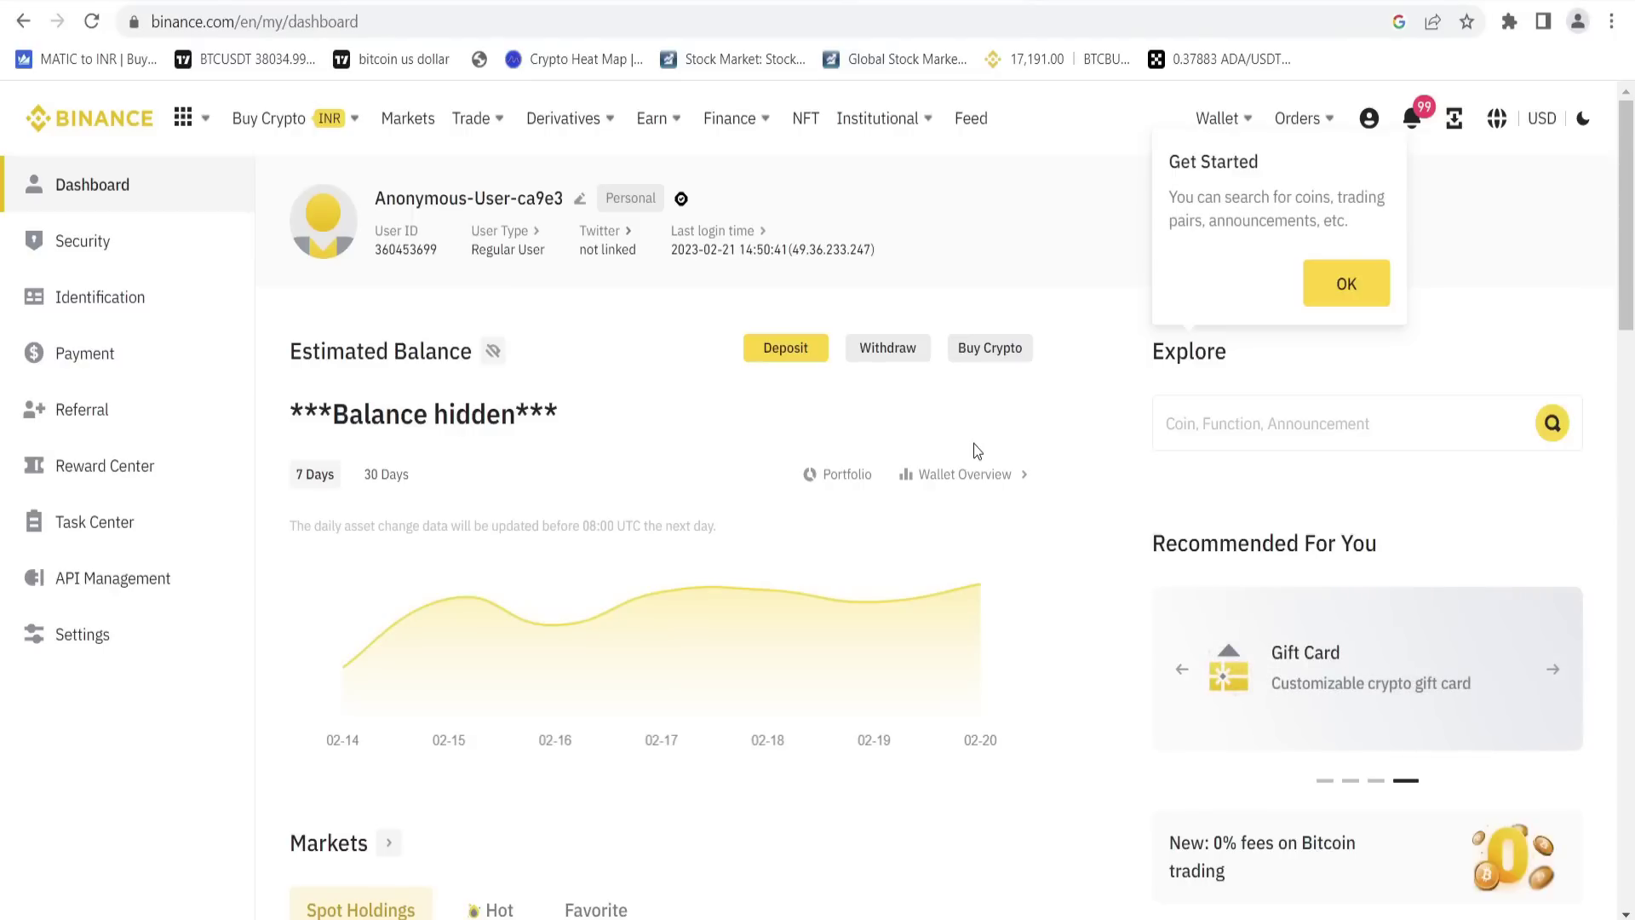
pyautogui.hotkey('ctrl', 'Tab')
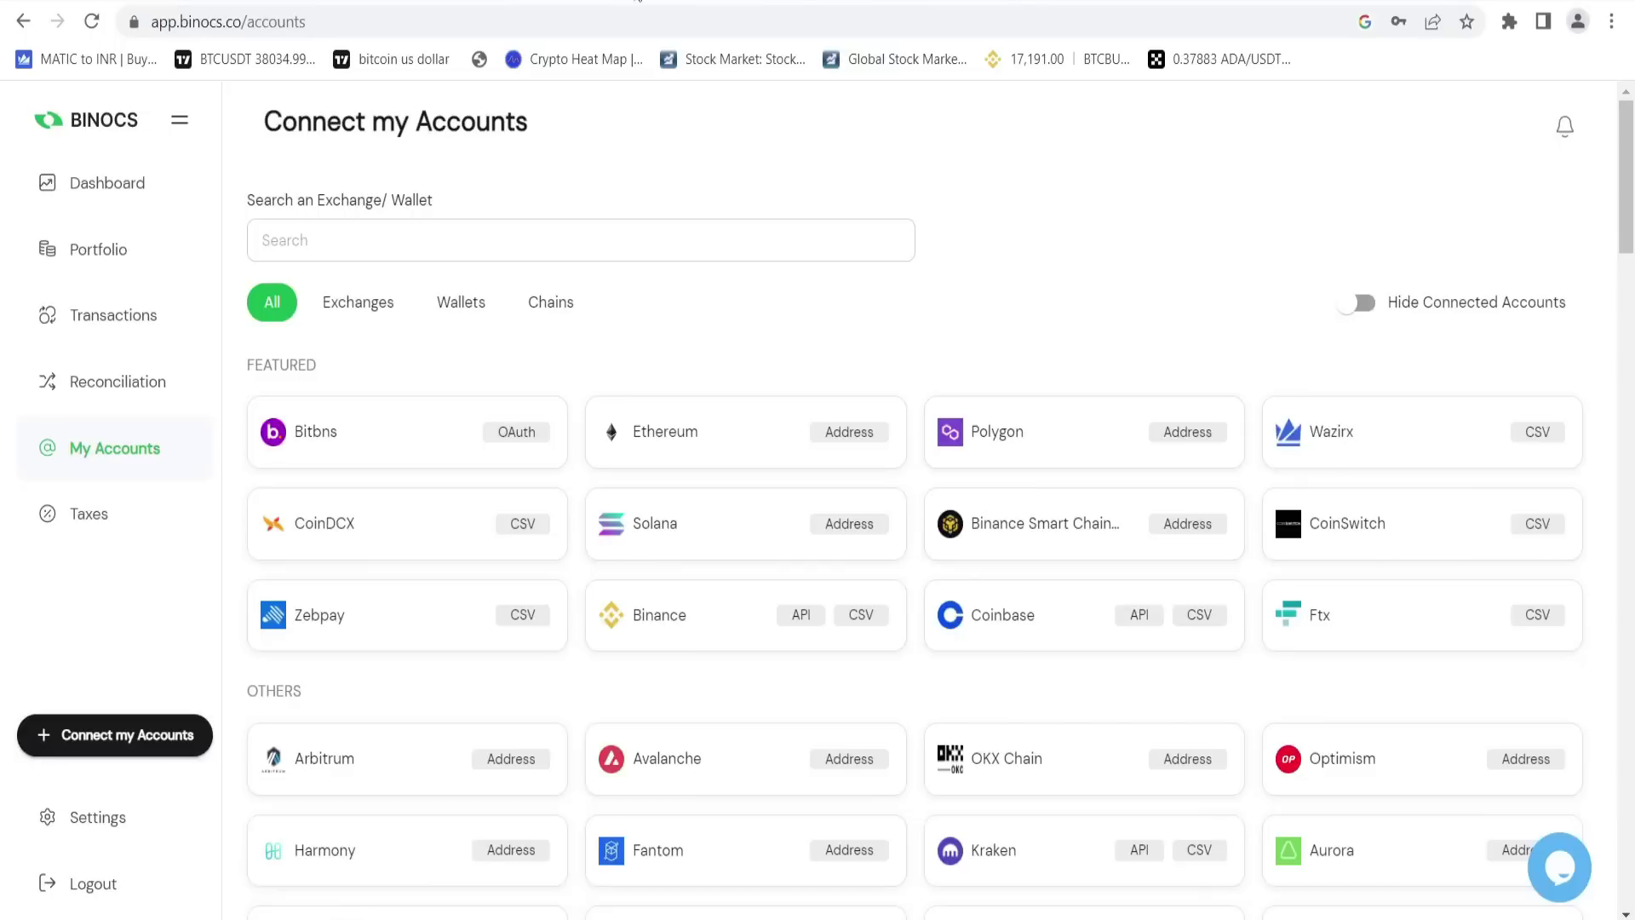
pyautogui.click(105, 737)
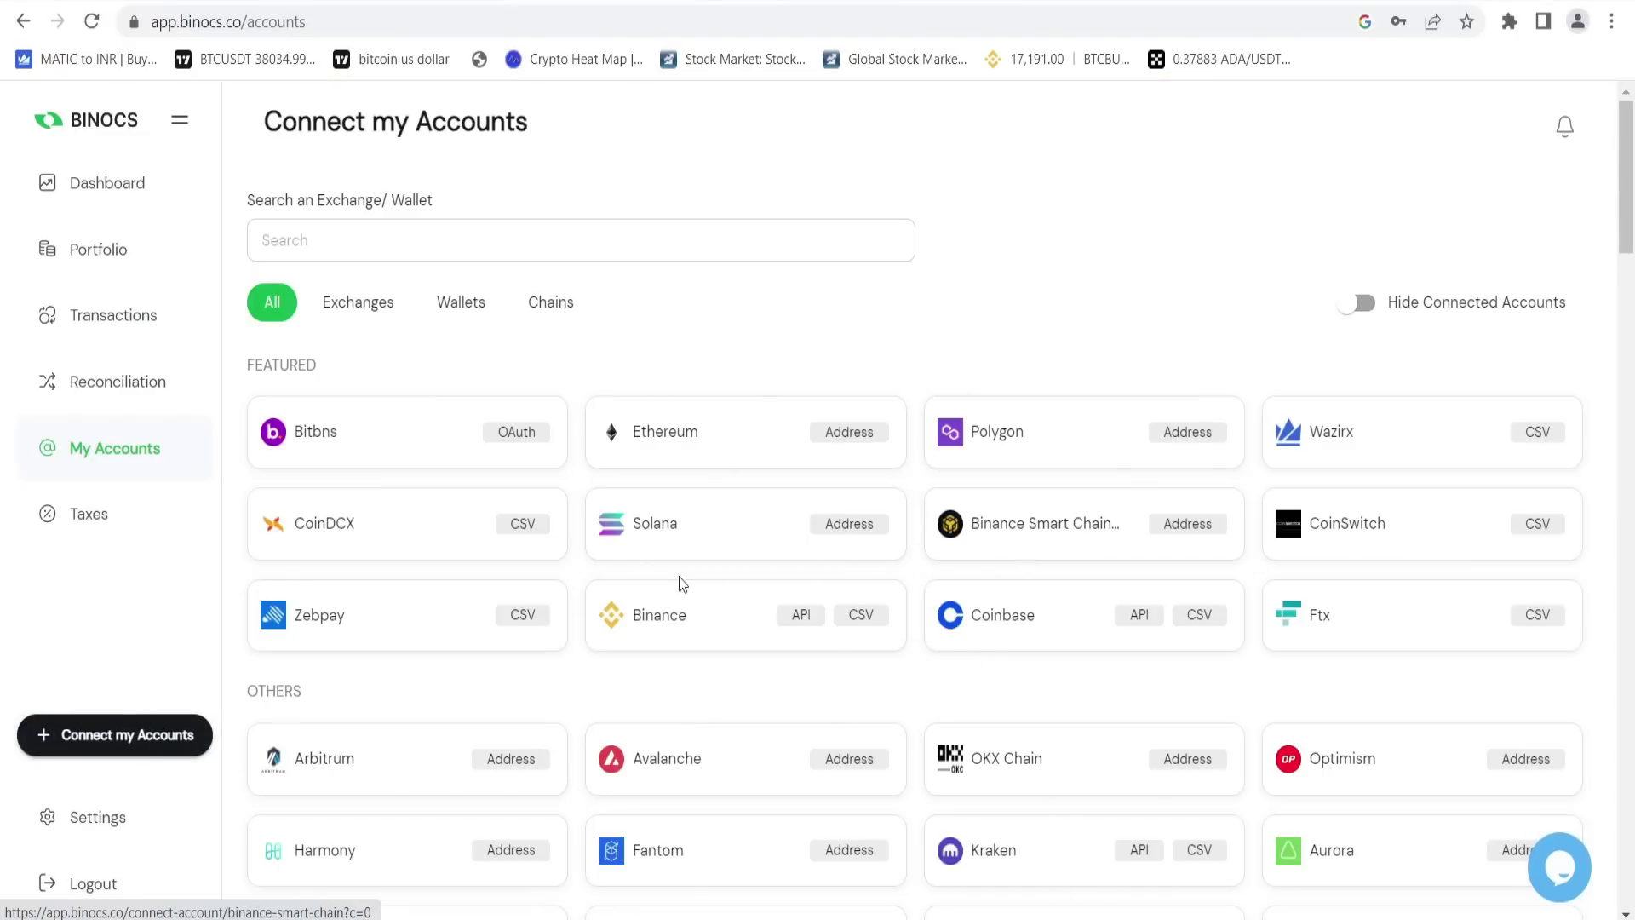
pyautogui.click(658, 617)
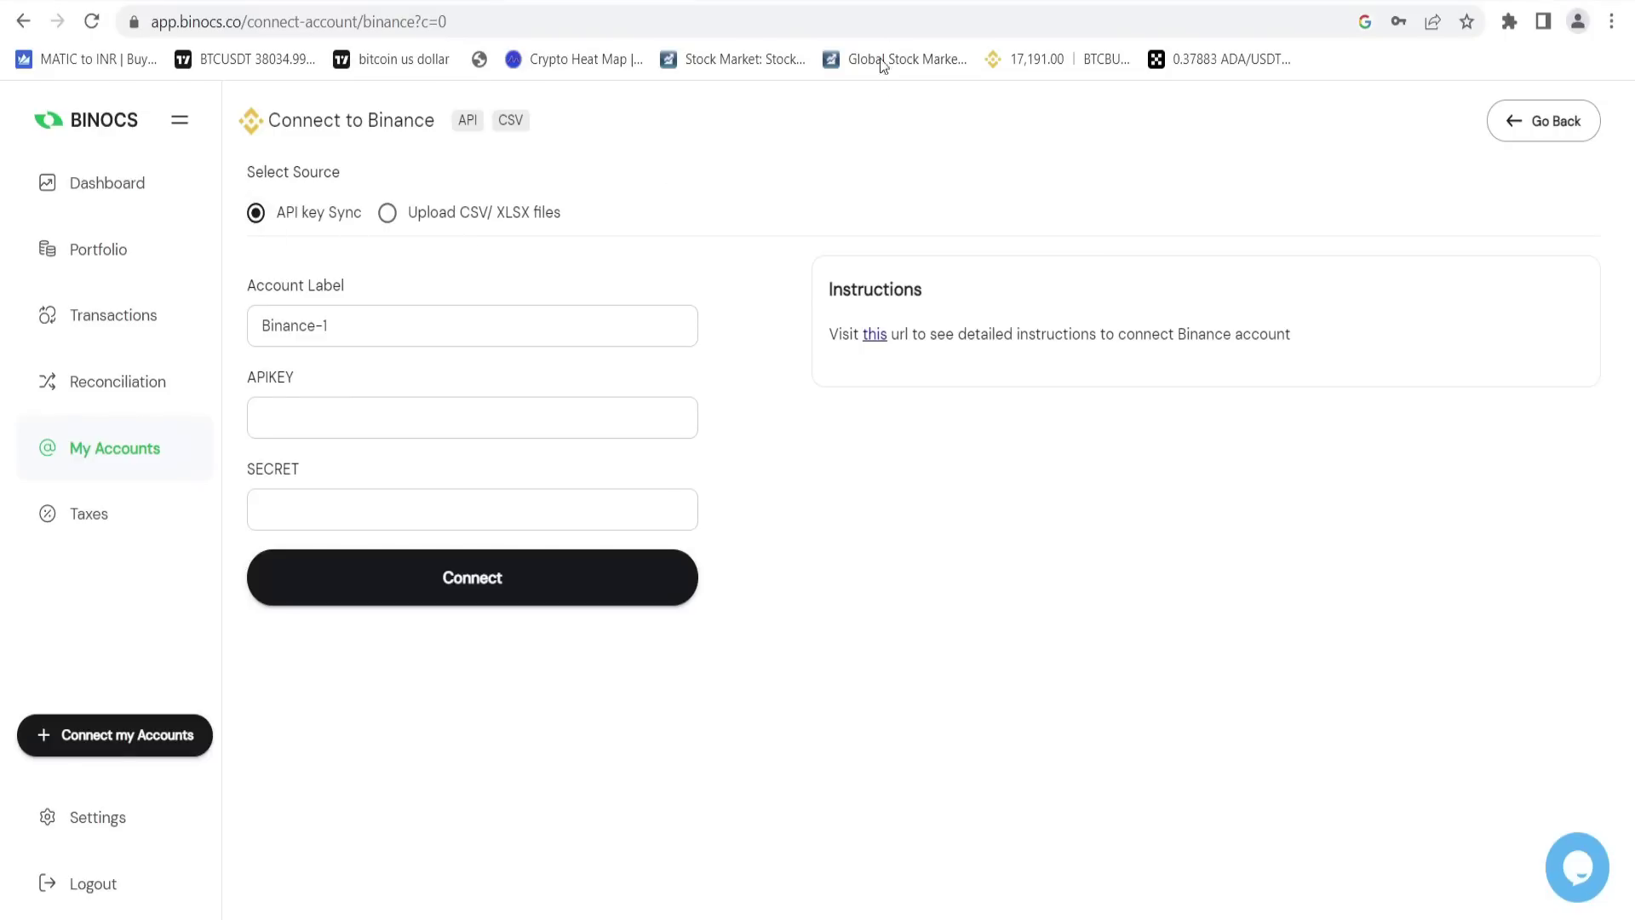
# Open the API Management page in Binance and switch back to the Binocs connection form.
pyautogui.click(885, 3)
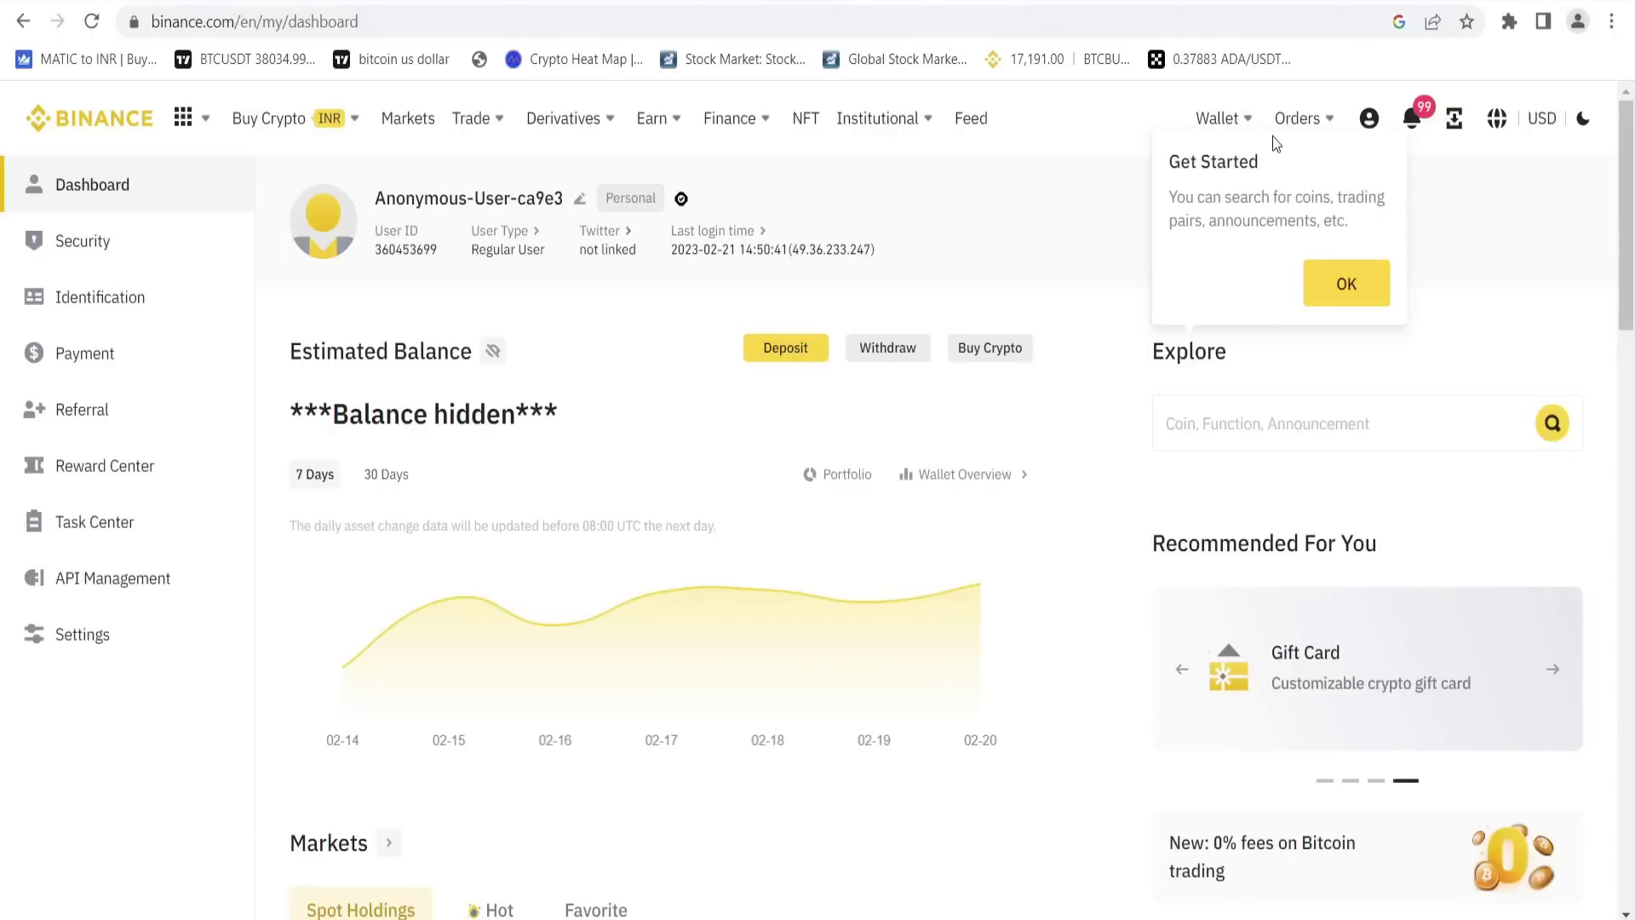
pyautogui.click(114, 587)
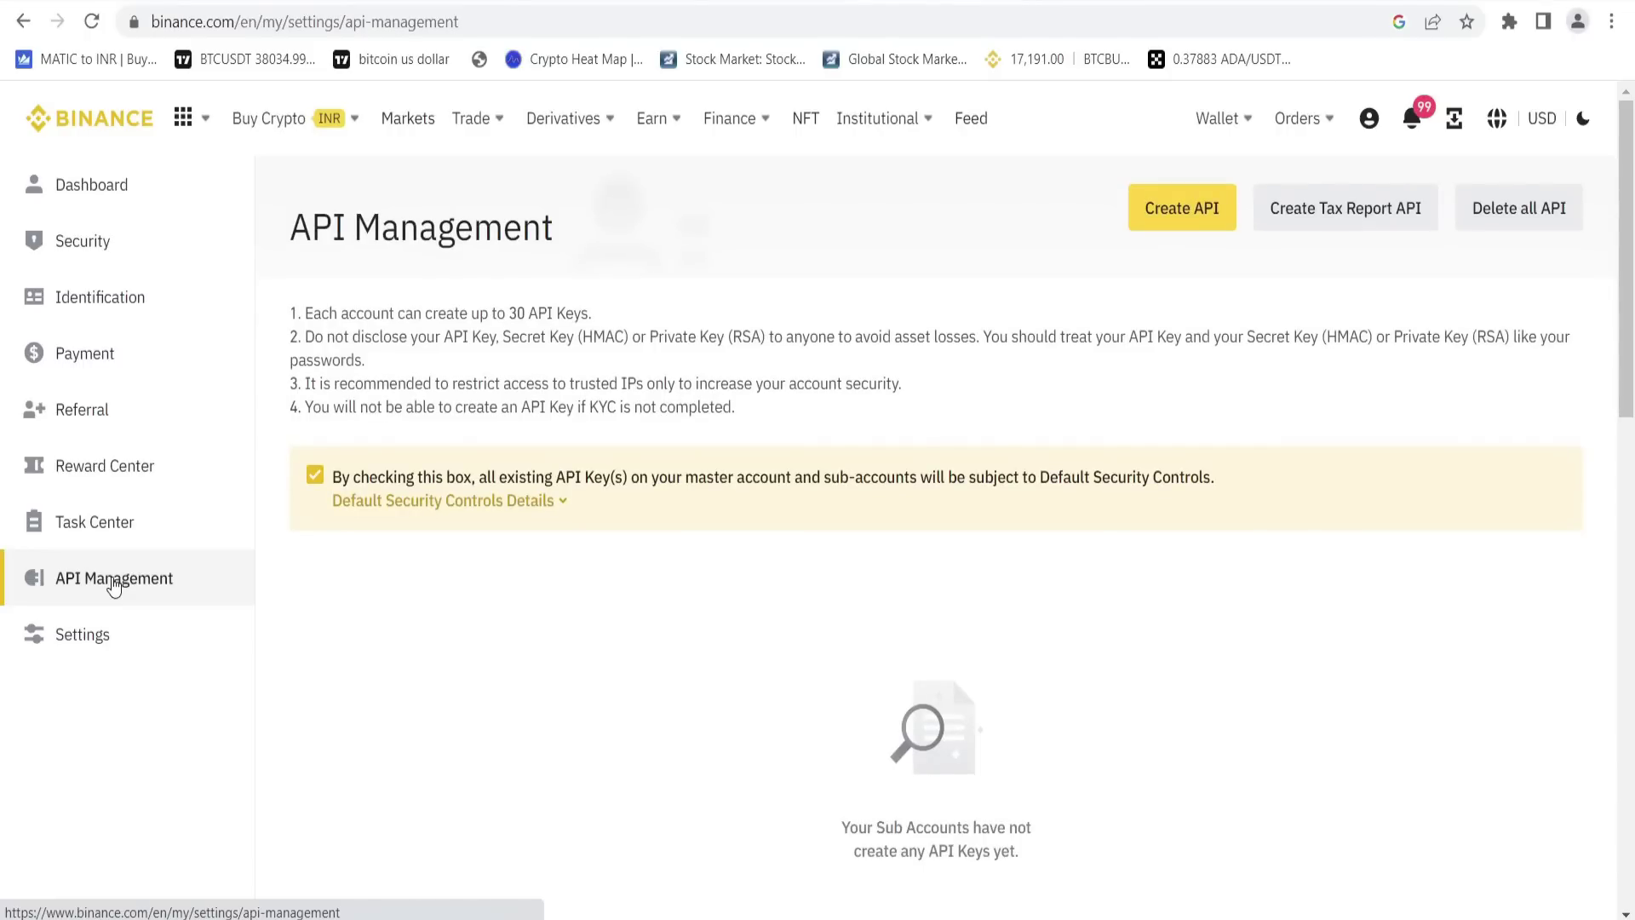
pyautogui.click(775, 3)
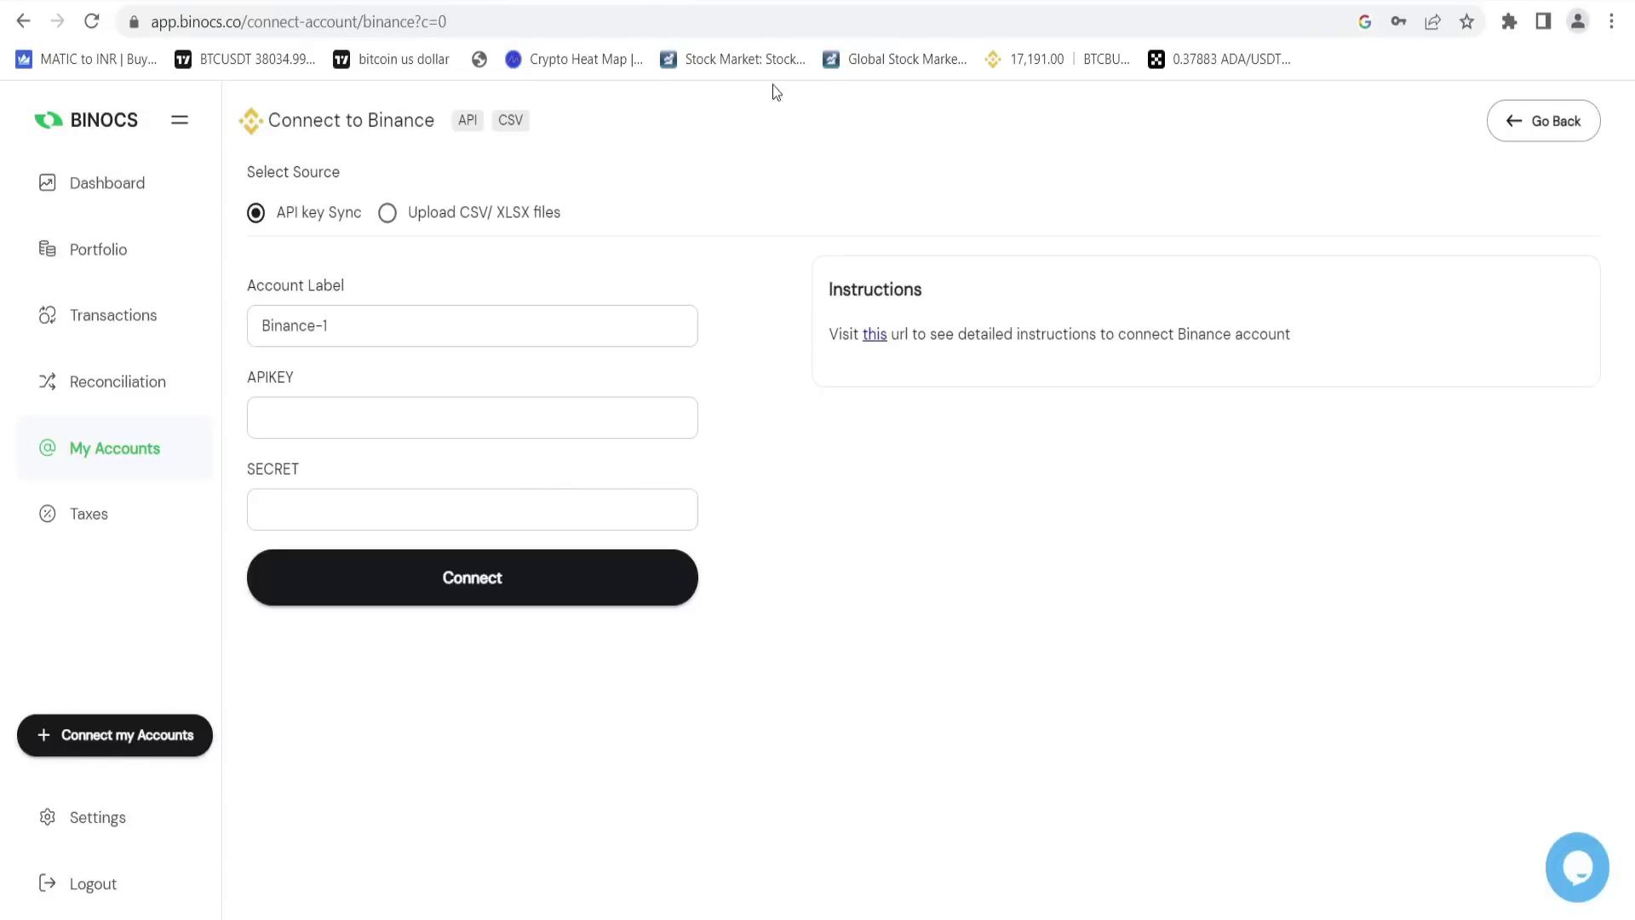
# Reopen the Binance connection form, try the CSV/XLSX file upload source, and return to API key Sync.
pyautogui.click(23, 21)
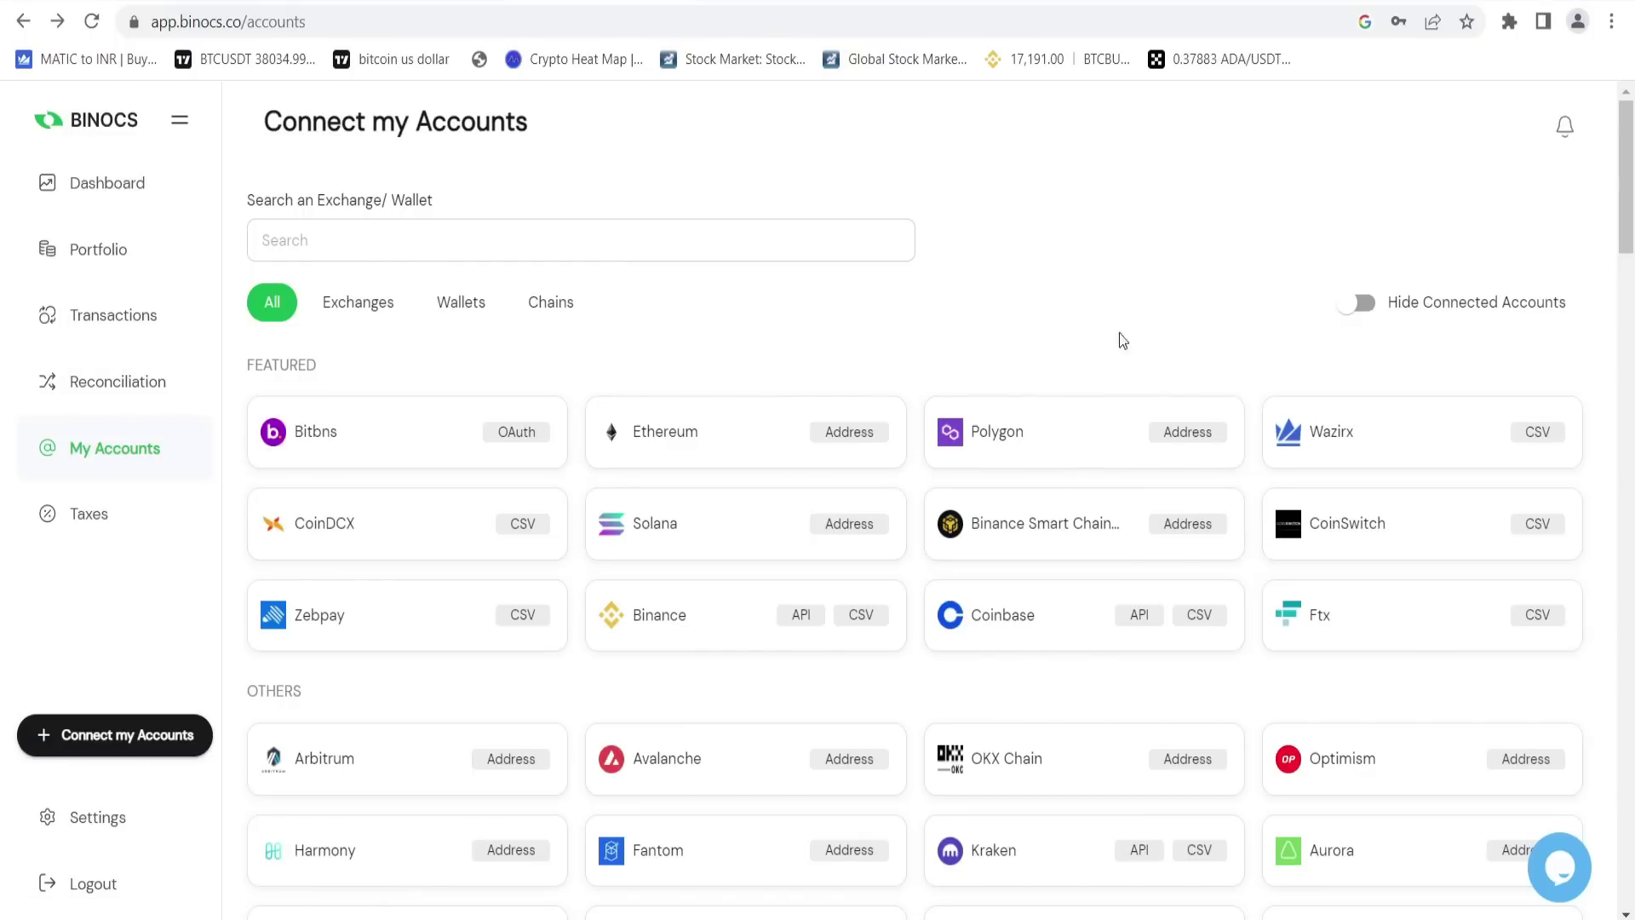
pyautogui.click(649, 624)
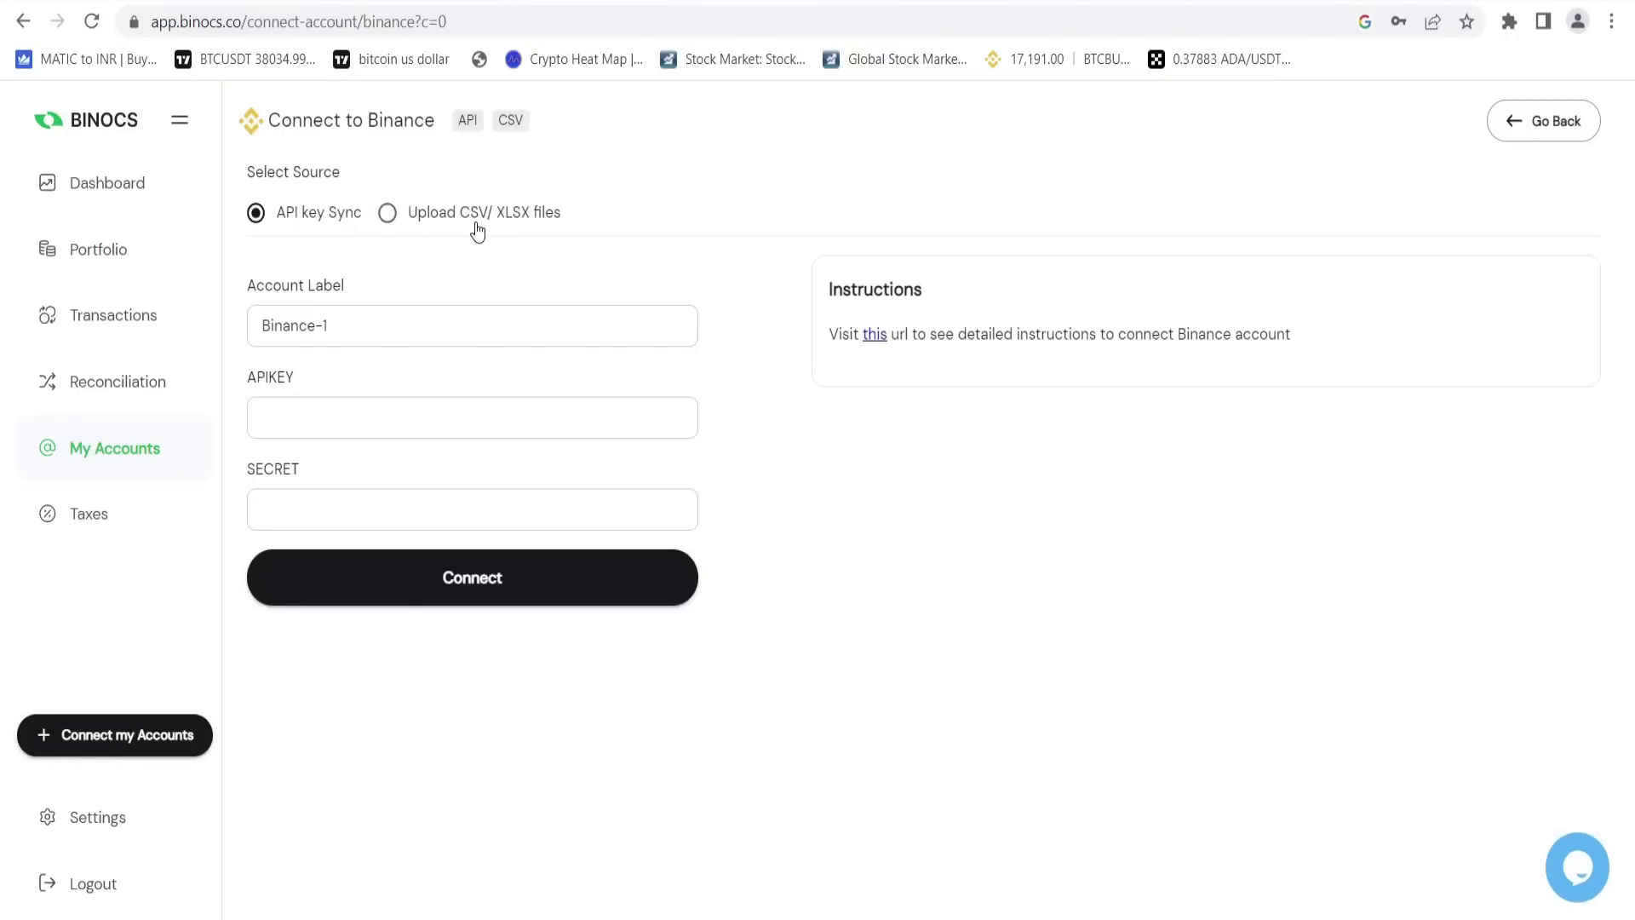
pyautogui.click(481, 226)
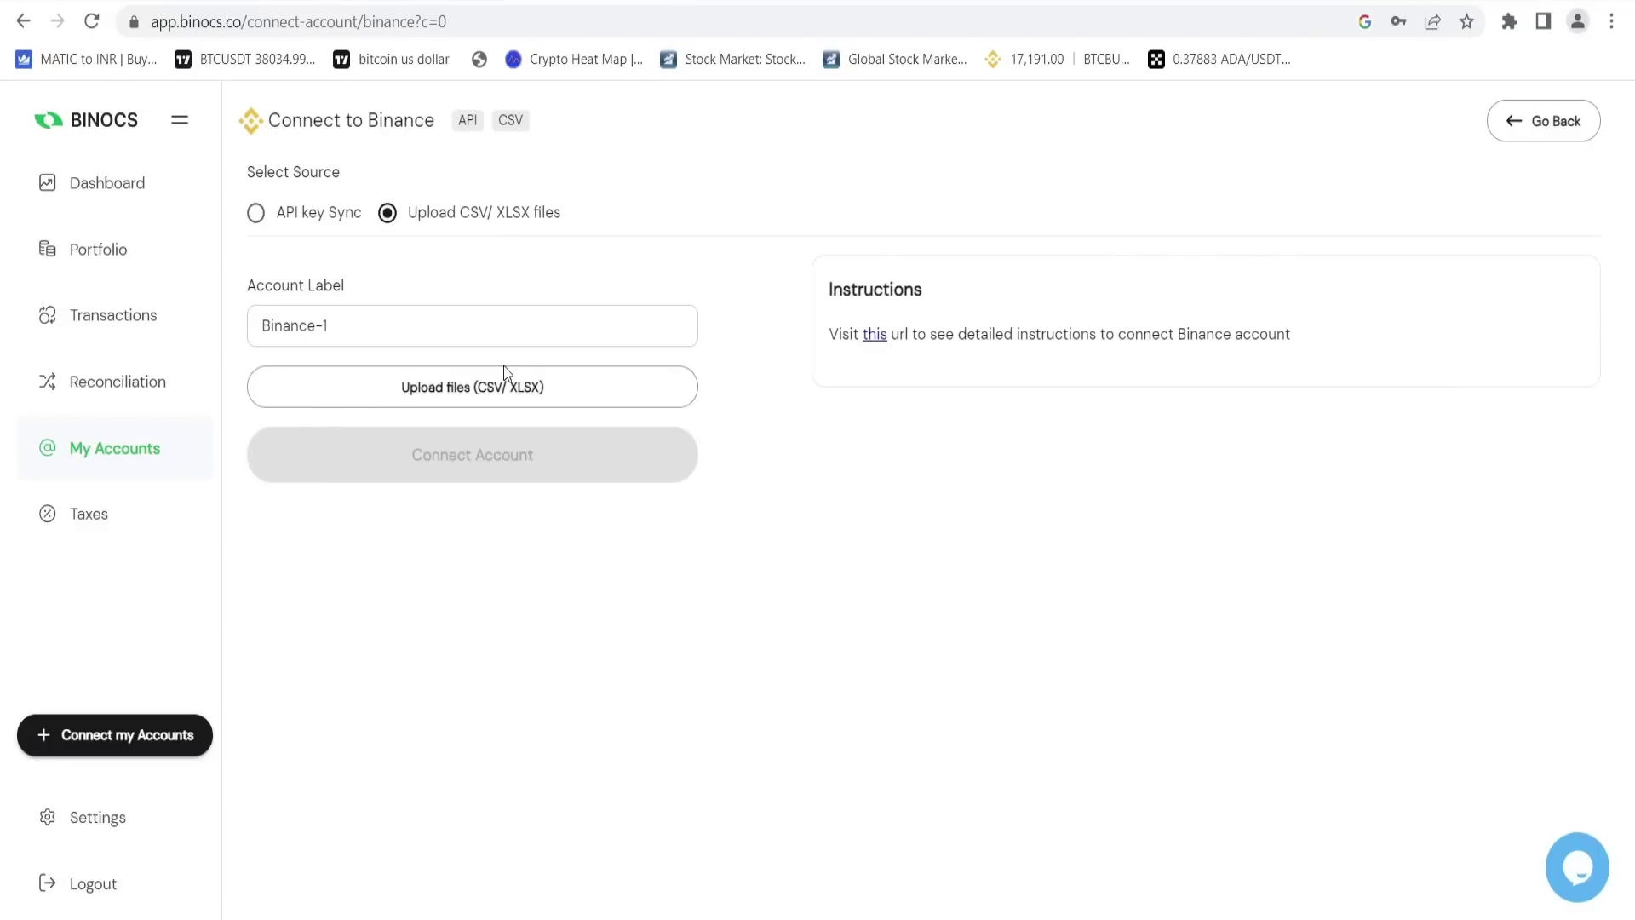
pyautogui.click(487, 387)
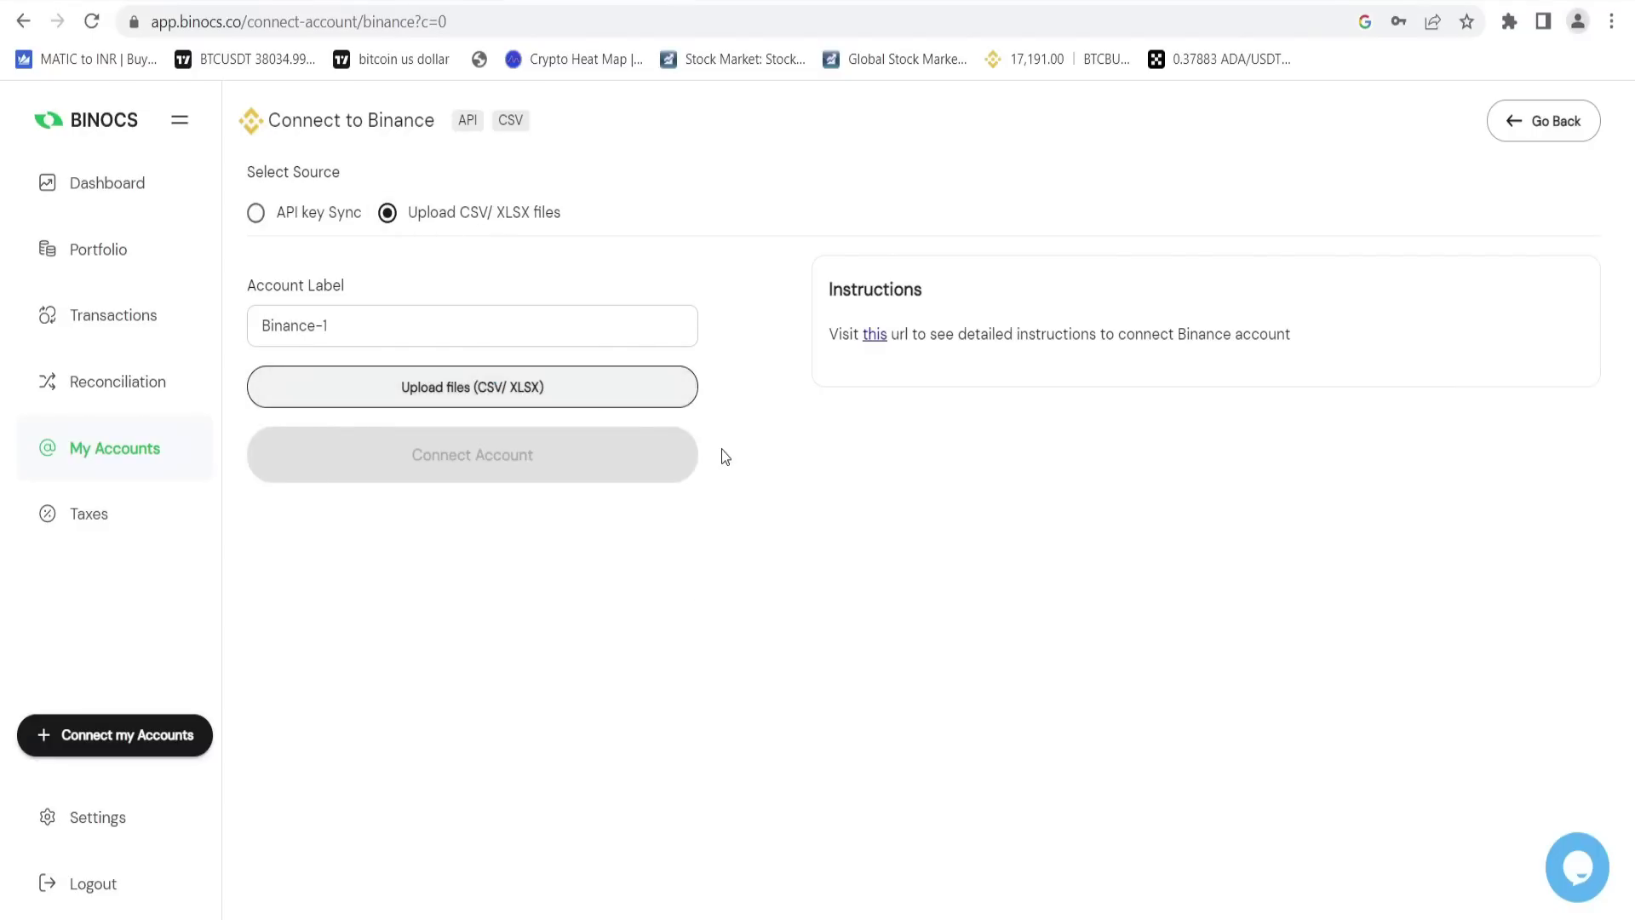
pyautogui.click(757, 492)
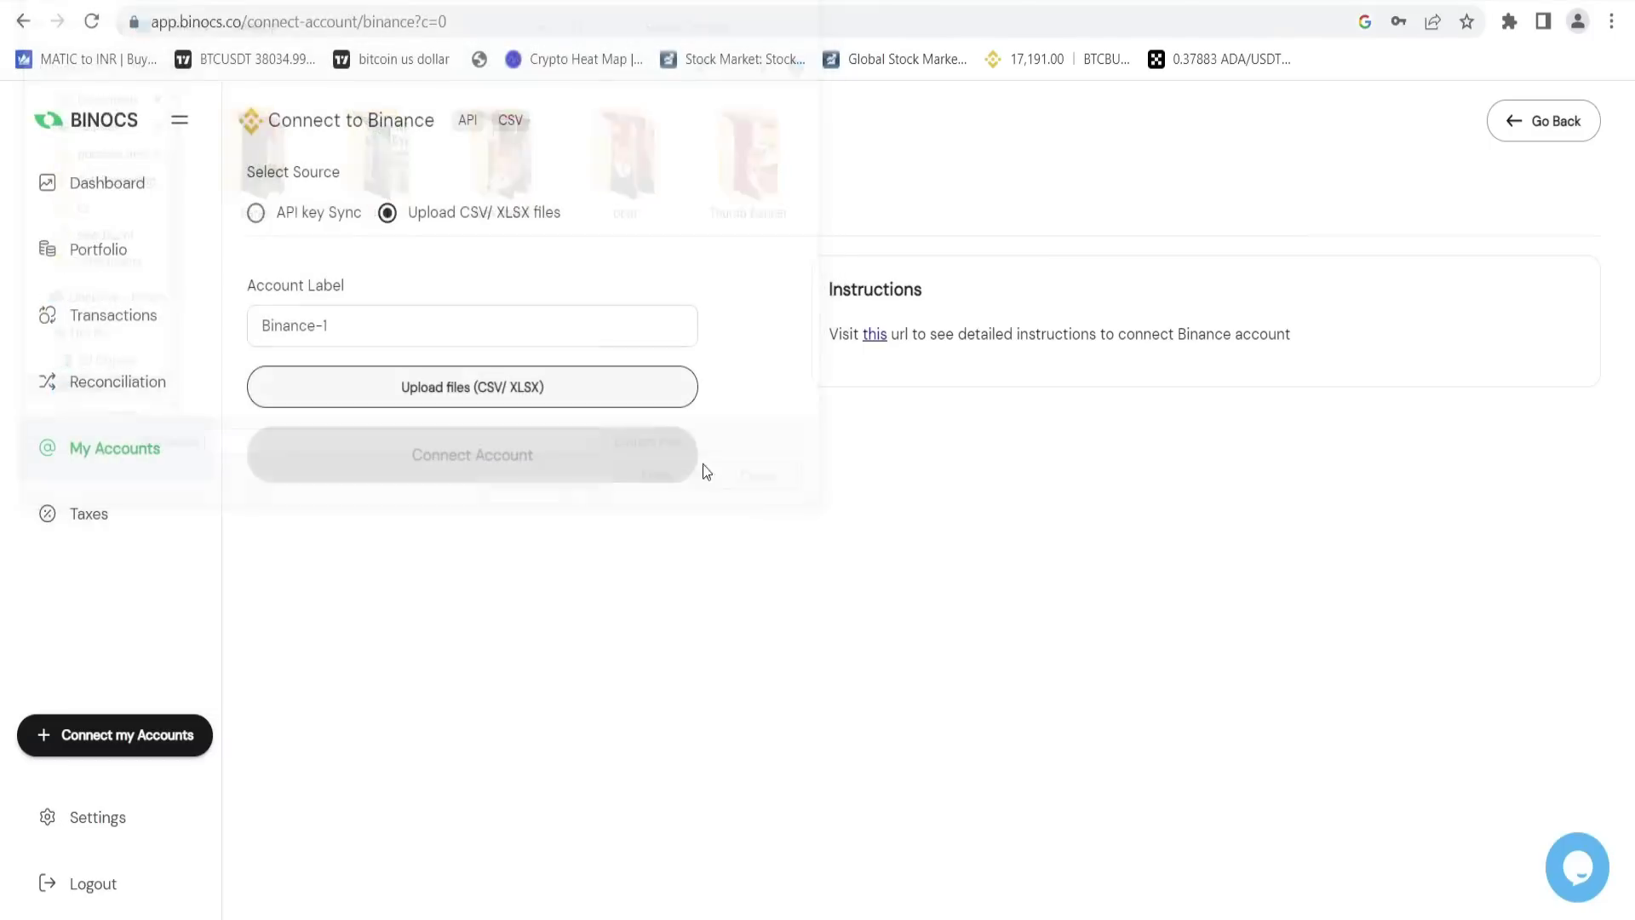
pyautogui.click(324, 217)
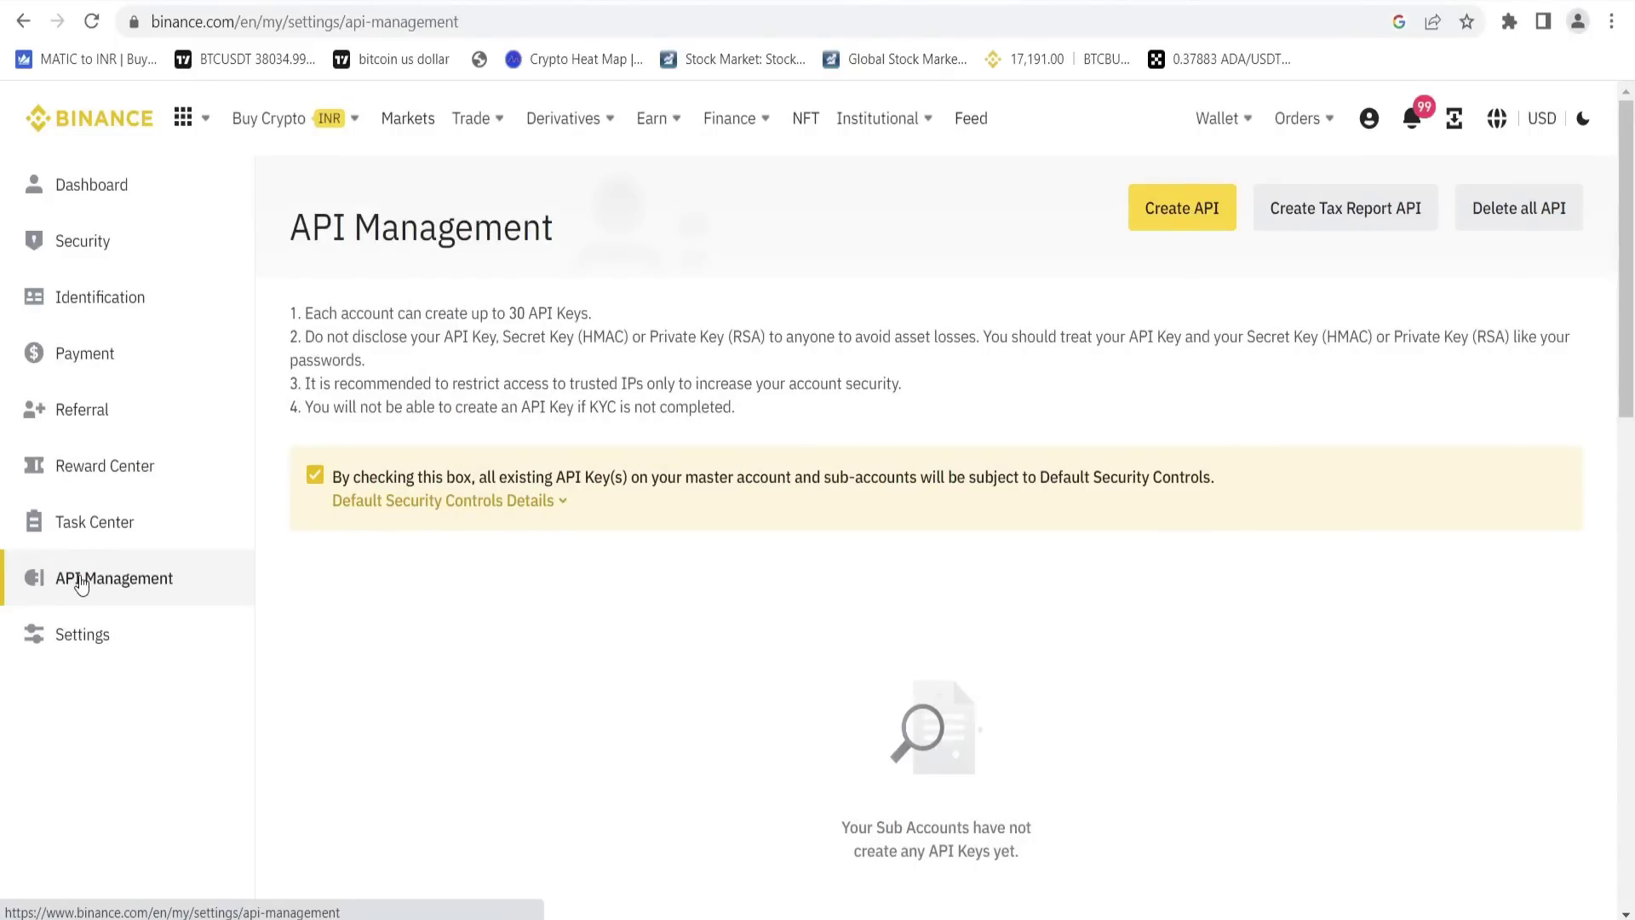
# In Binance, start creating a system-generated API key labelled "bino".
pyautogui.click(1180, 223)
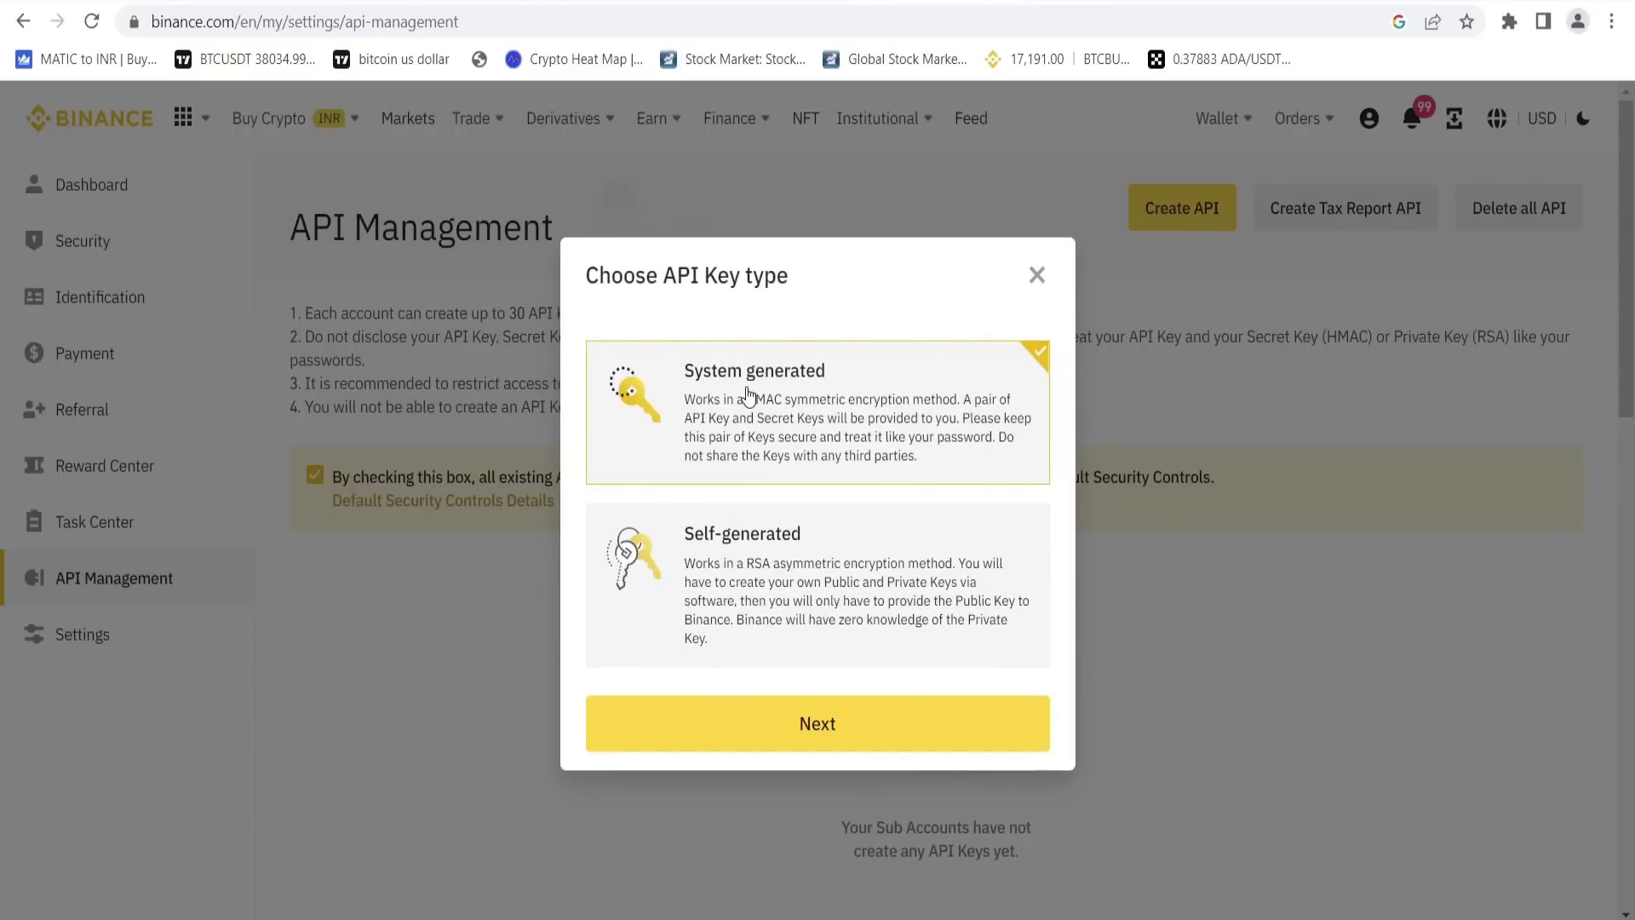
pyautogui.click(817, 722)
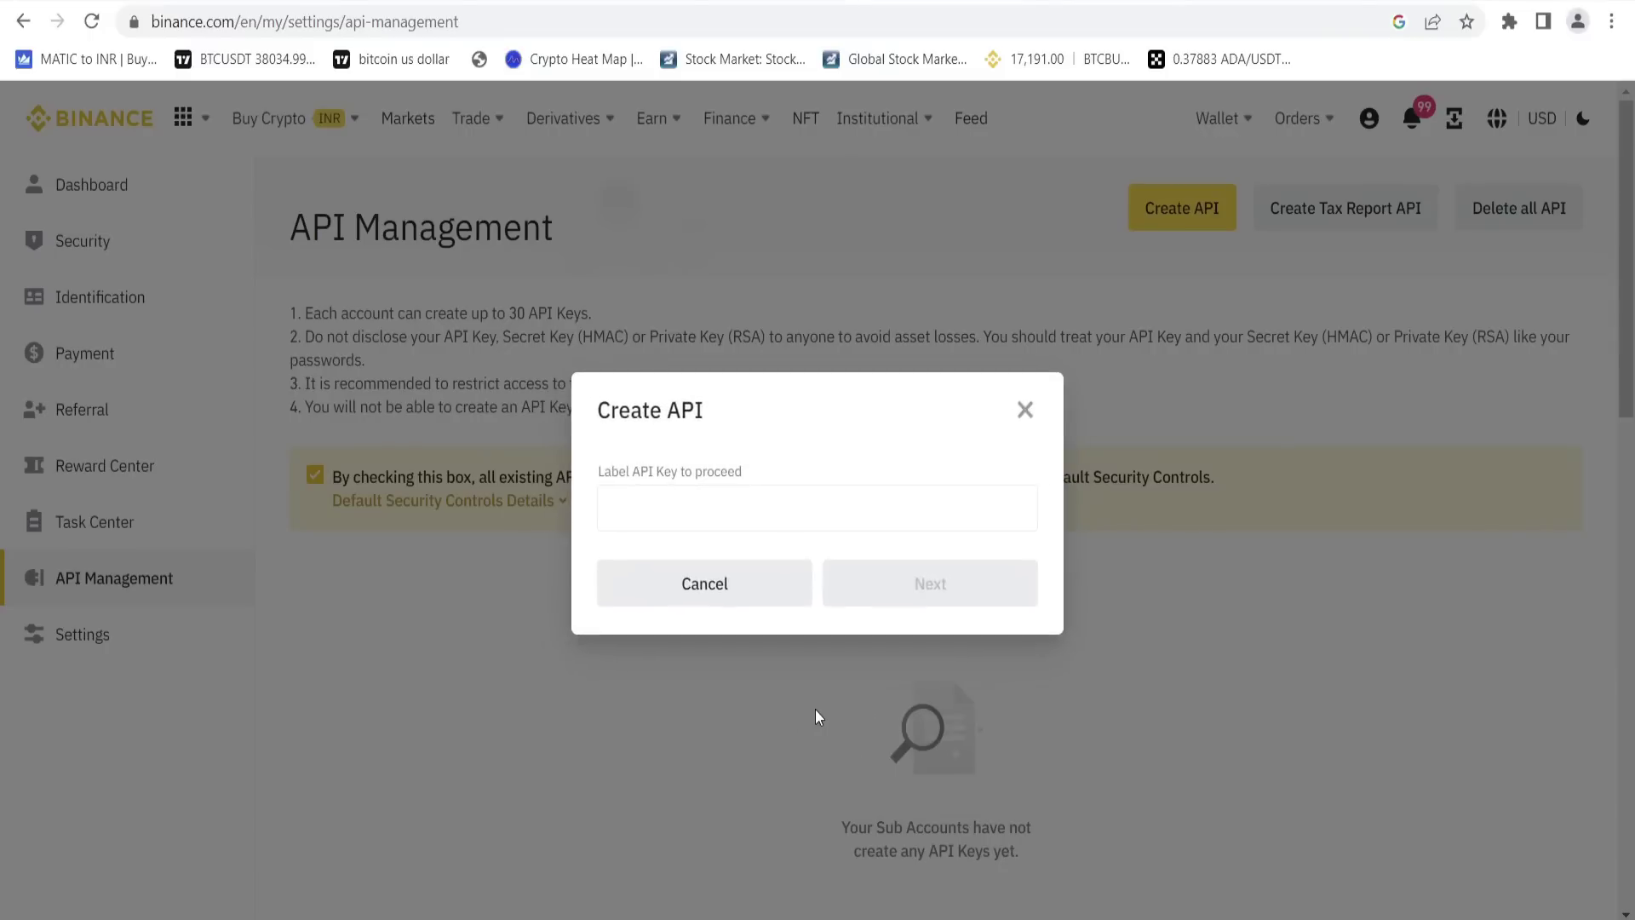
pyautogui.click(664, 521)
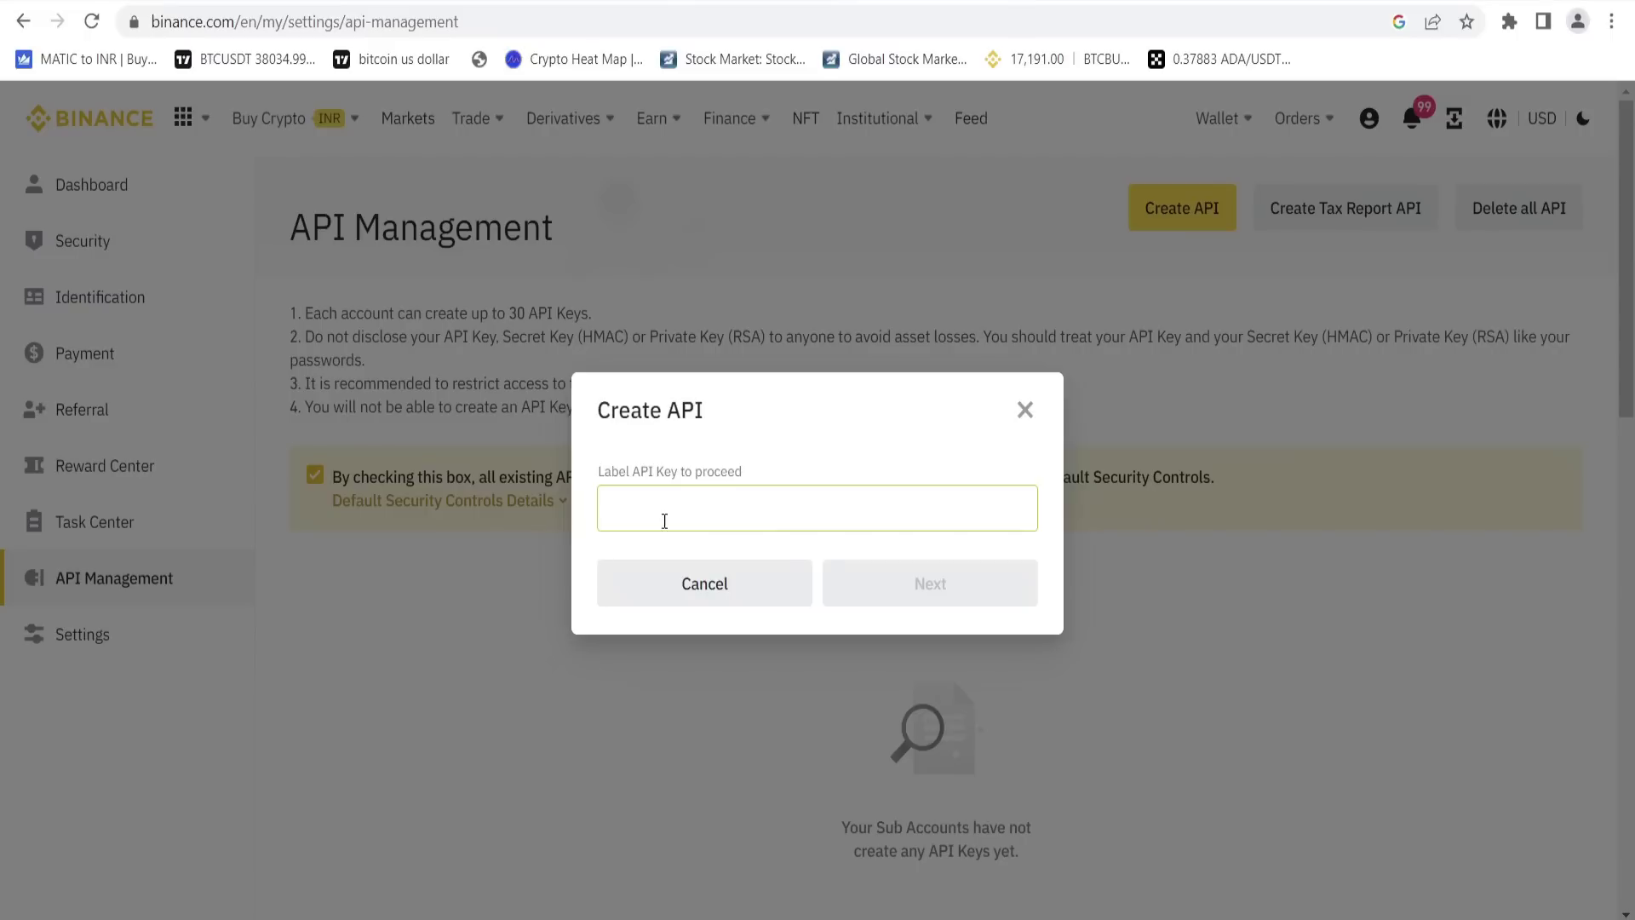
pyautogui.write('bino')
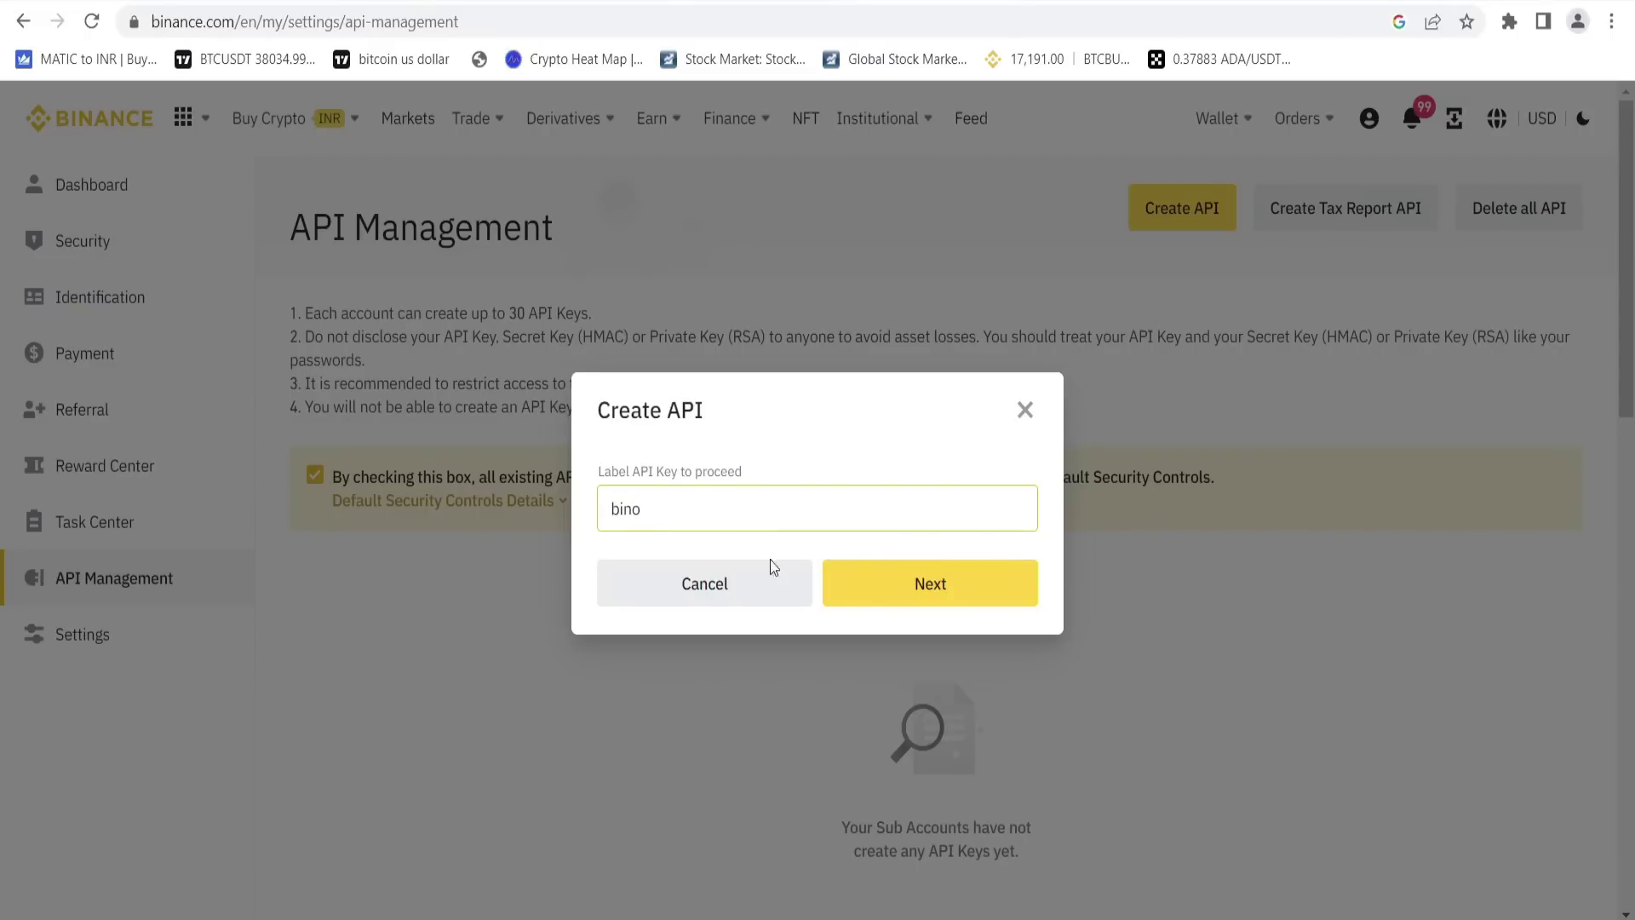
pyautogui.click(865, 589)
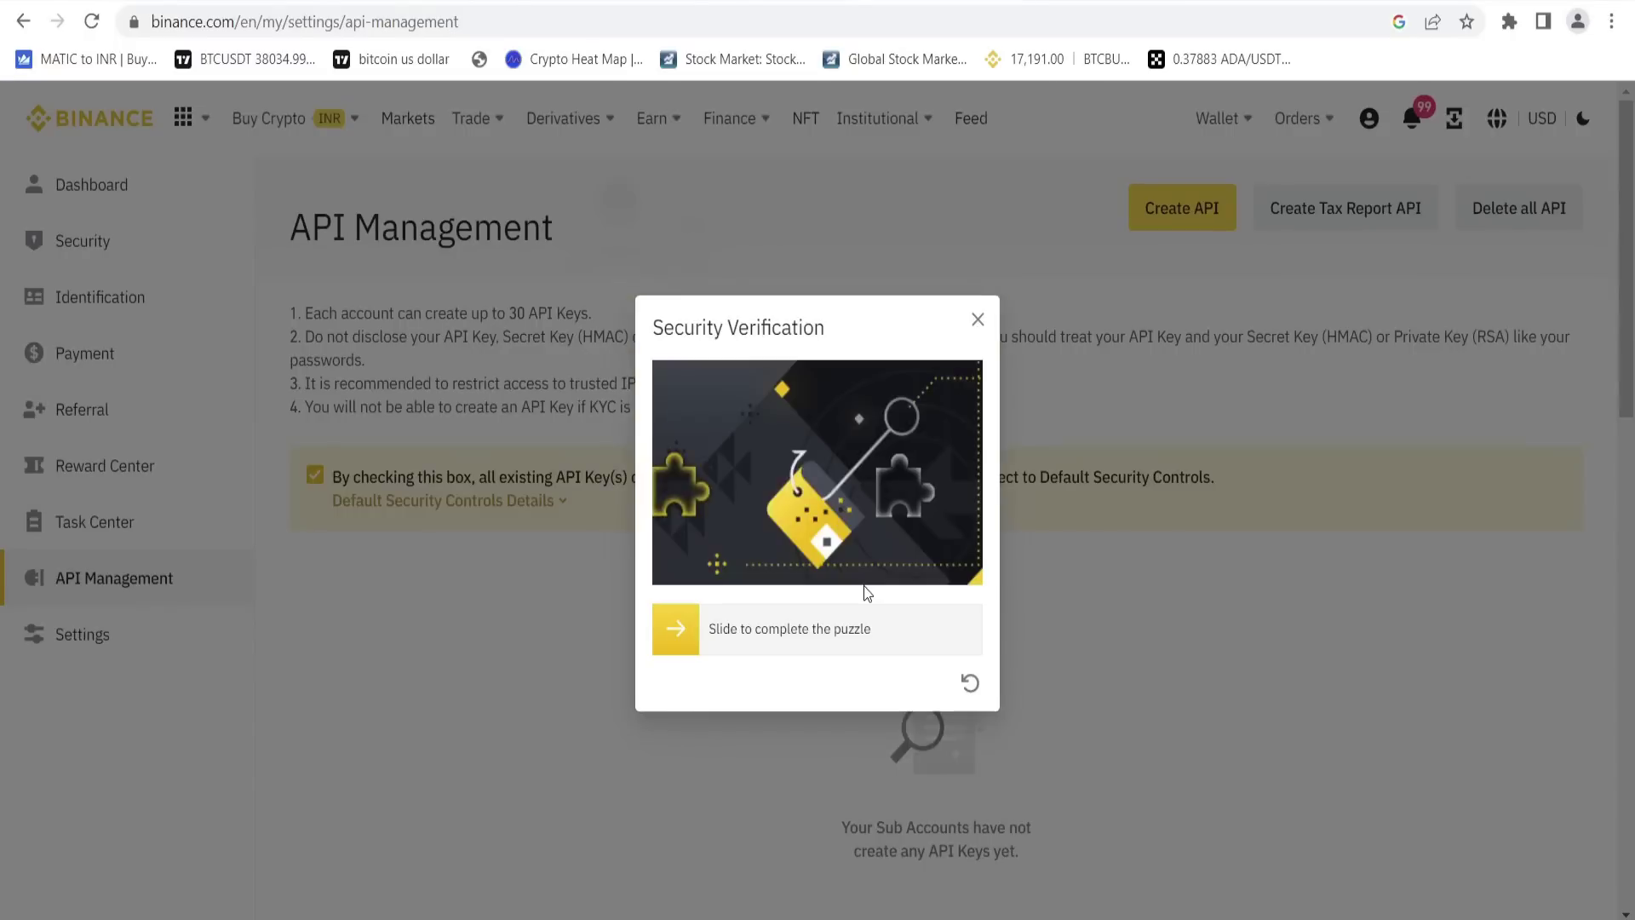
# Solve the slider puzzle and submit the phone and e-mail verification codes to finish creating the API key.
pyautogui.moveTo(681, 628); pyautogui.dragTo(913, 586)
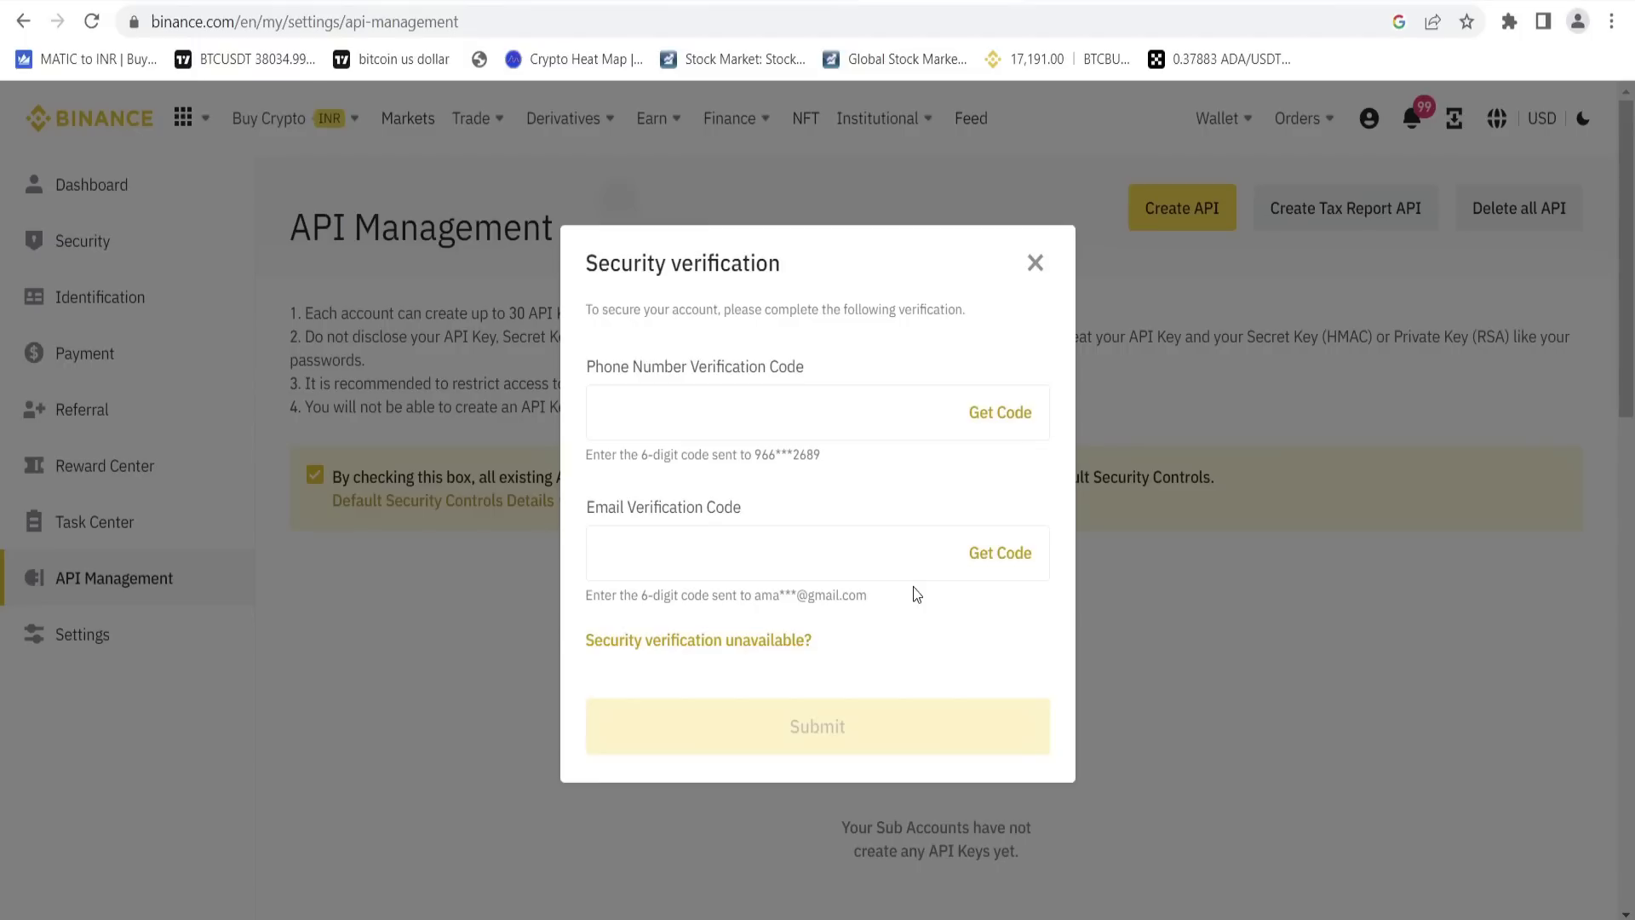
pyautogui.click(921, 557)
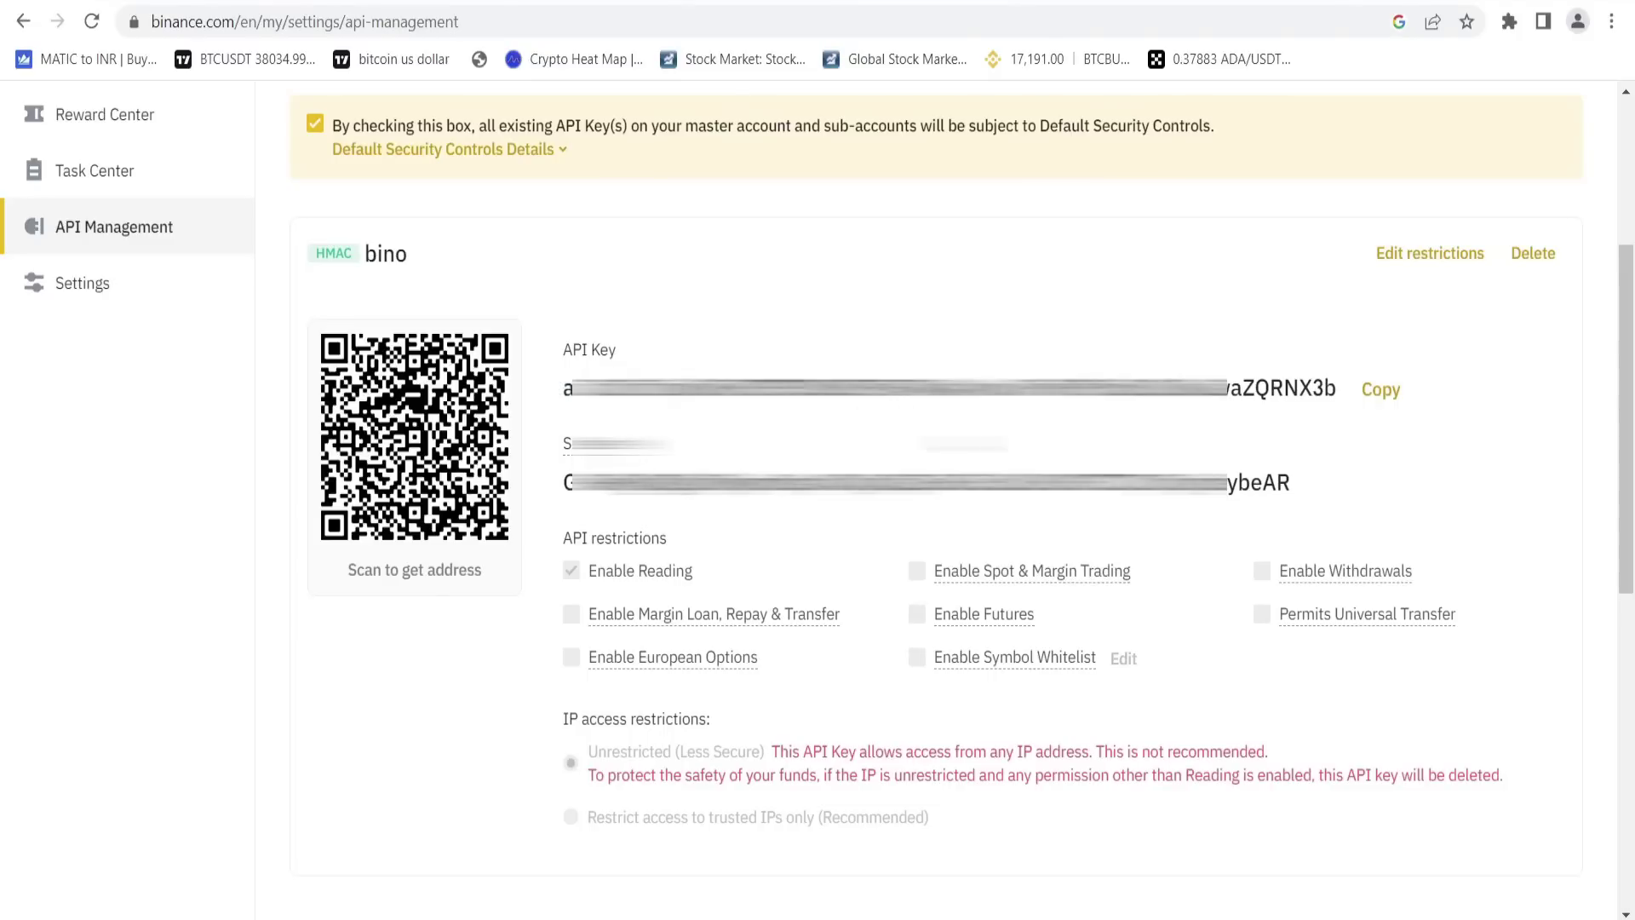
pyautogui.moveTo(590, 600)
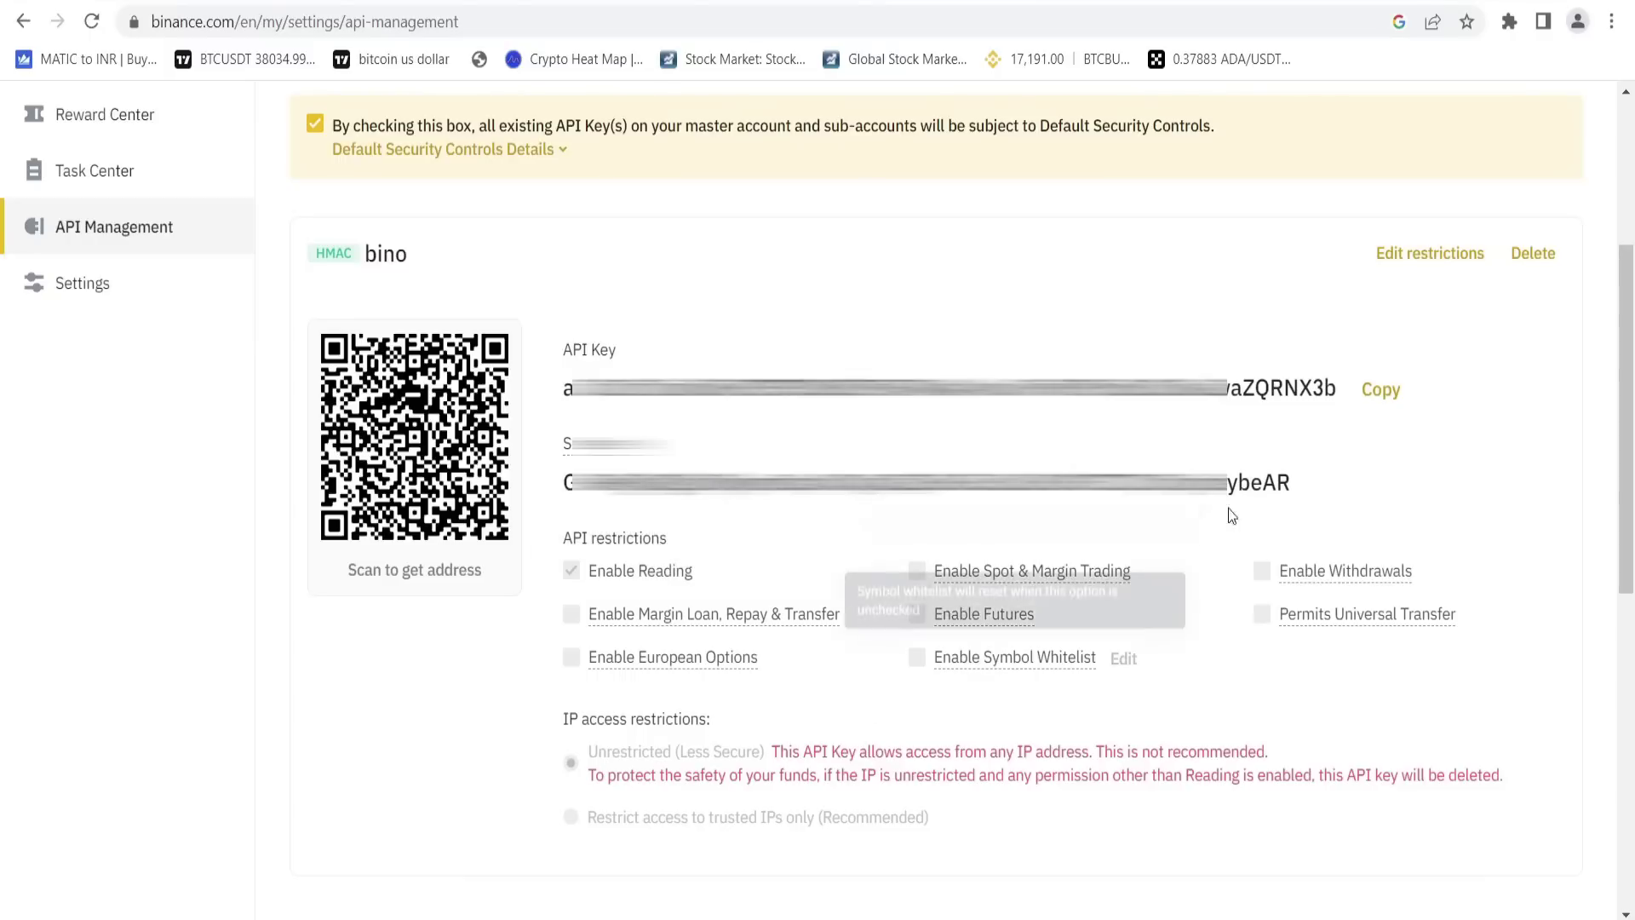
# Copy the API key of "bino" from Binance and paste it into the APIKEY field of the Binocs connection form.
pyautogui.click(1388, 397)
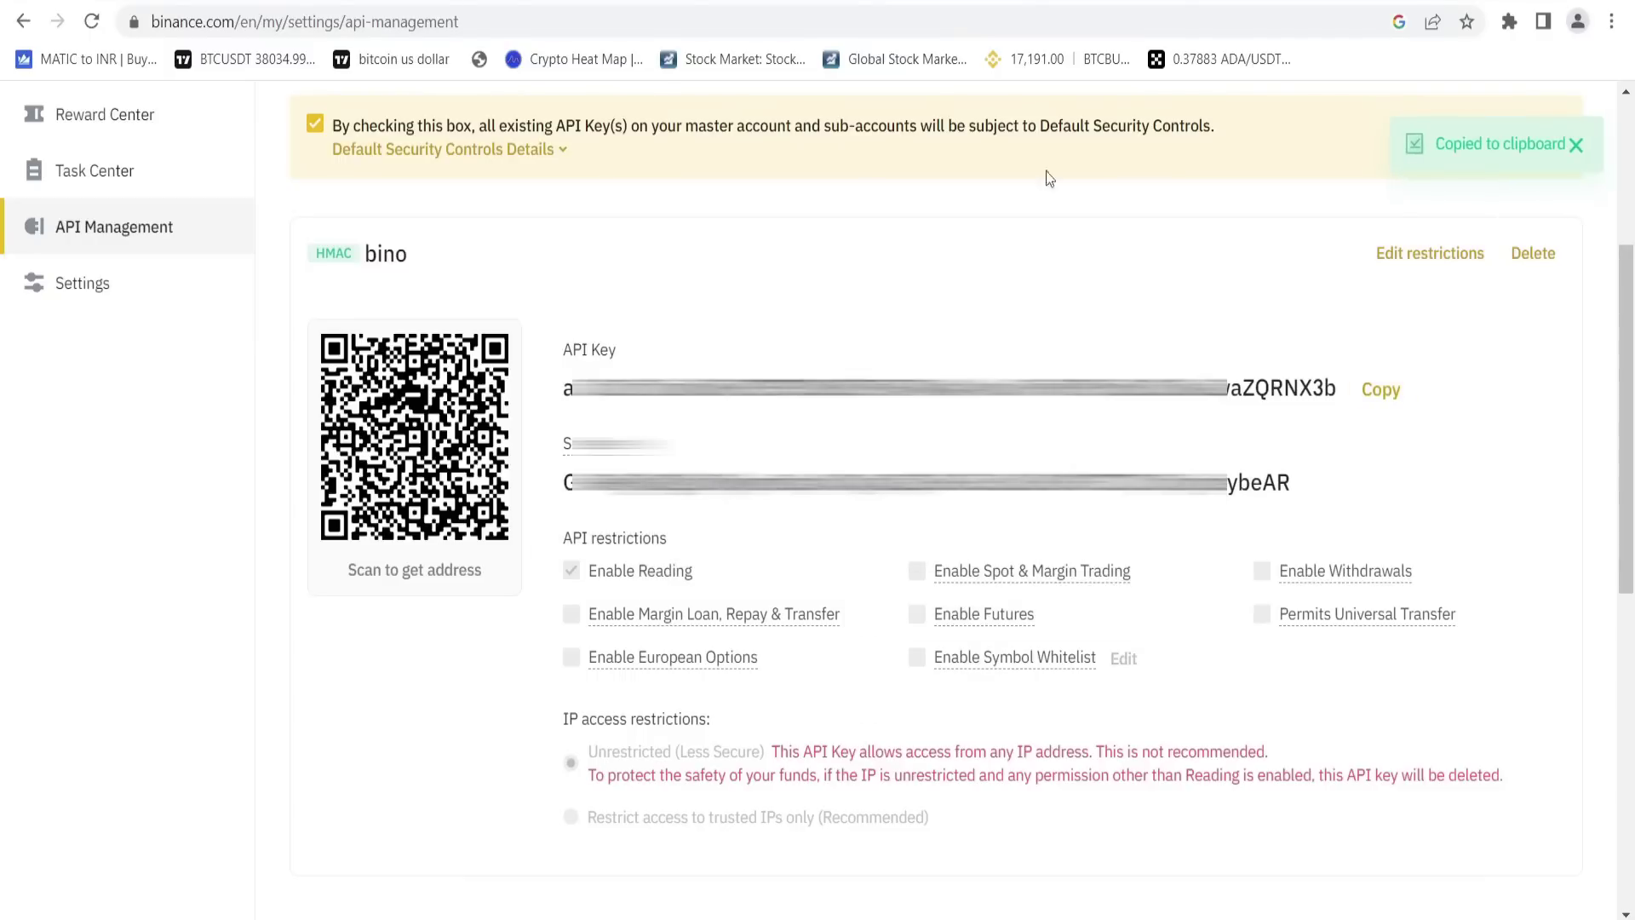
pyautogui.click(640, 2)
pyautogui.click(299, 406)
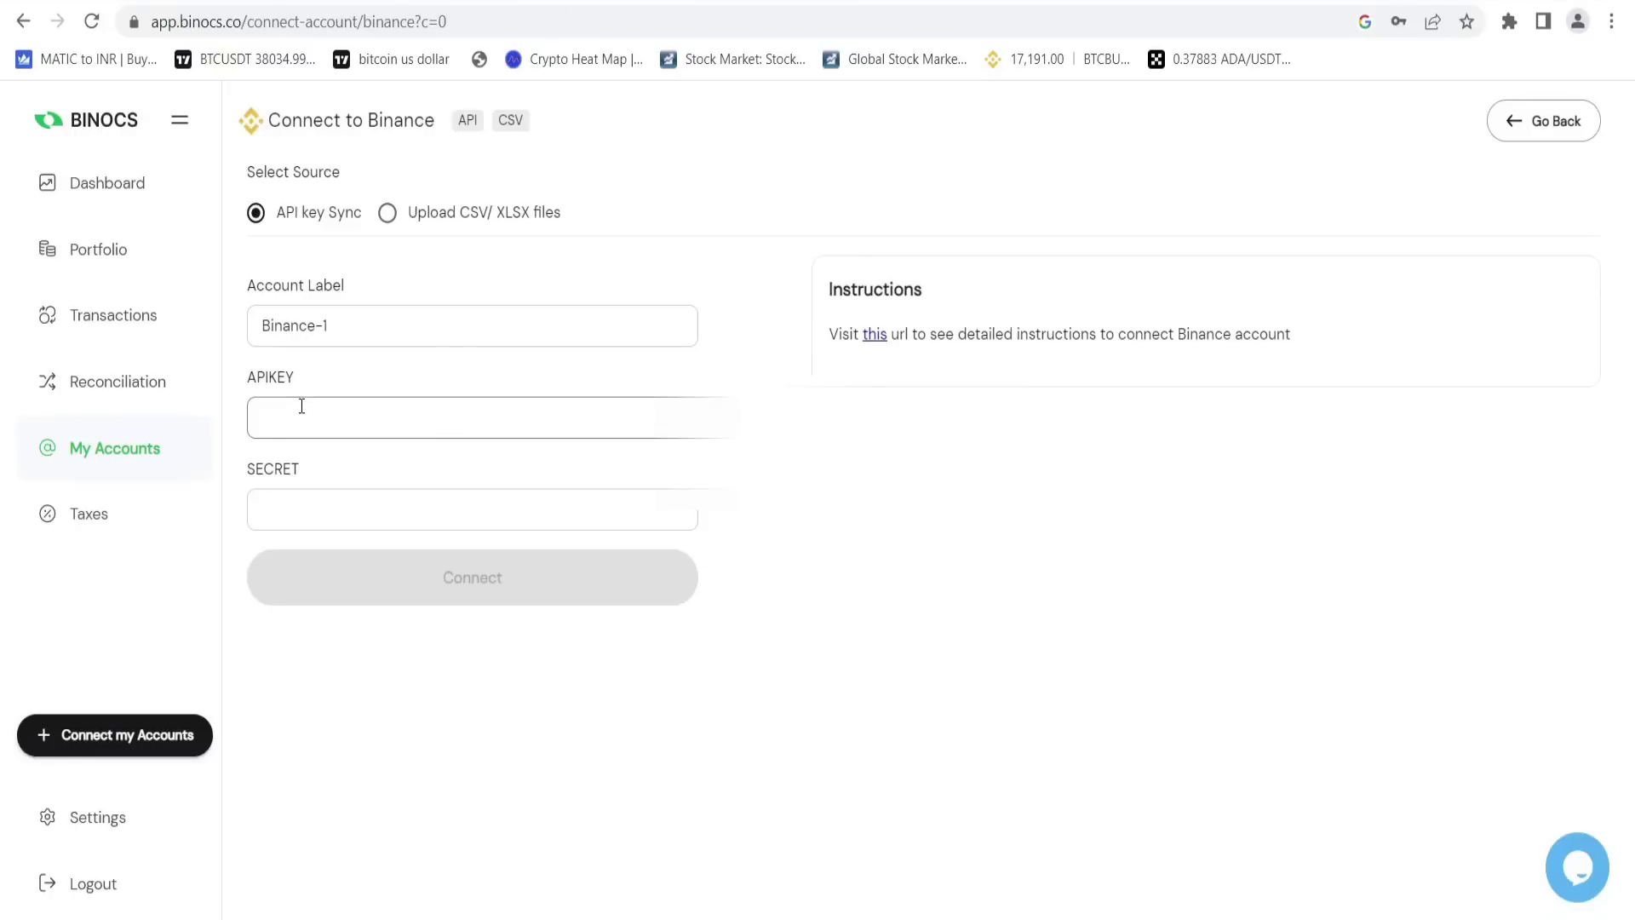
pyautogui.hotkey('ctrl', 'v')
# Copy the secret key from Binance into the SECRET field in Binocs and connect the Binance-1 account.
pyautogui.click(324, 482)
pyautogui.hotkey('ctrl', 'Tab')
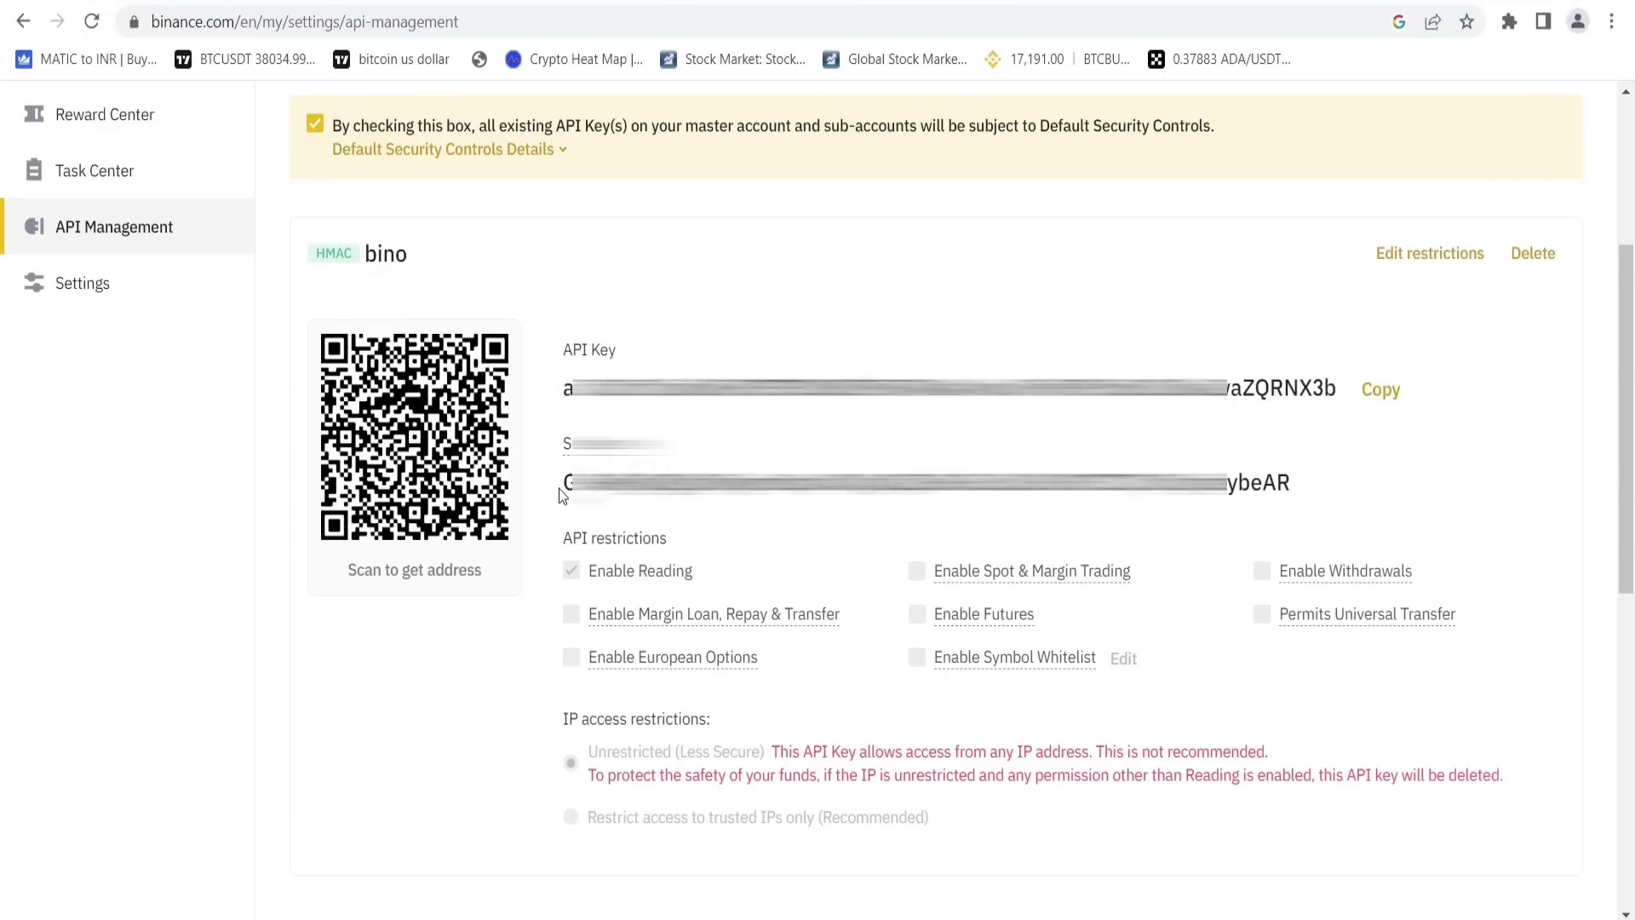
pyautogui.hotkey('ctrl', 'Tab')
pyautogui.hotkey('ctrl', 'v')
pyautogui.click(476, 569)
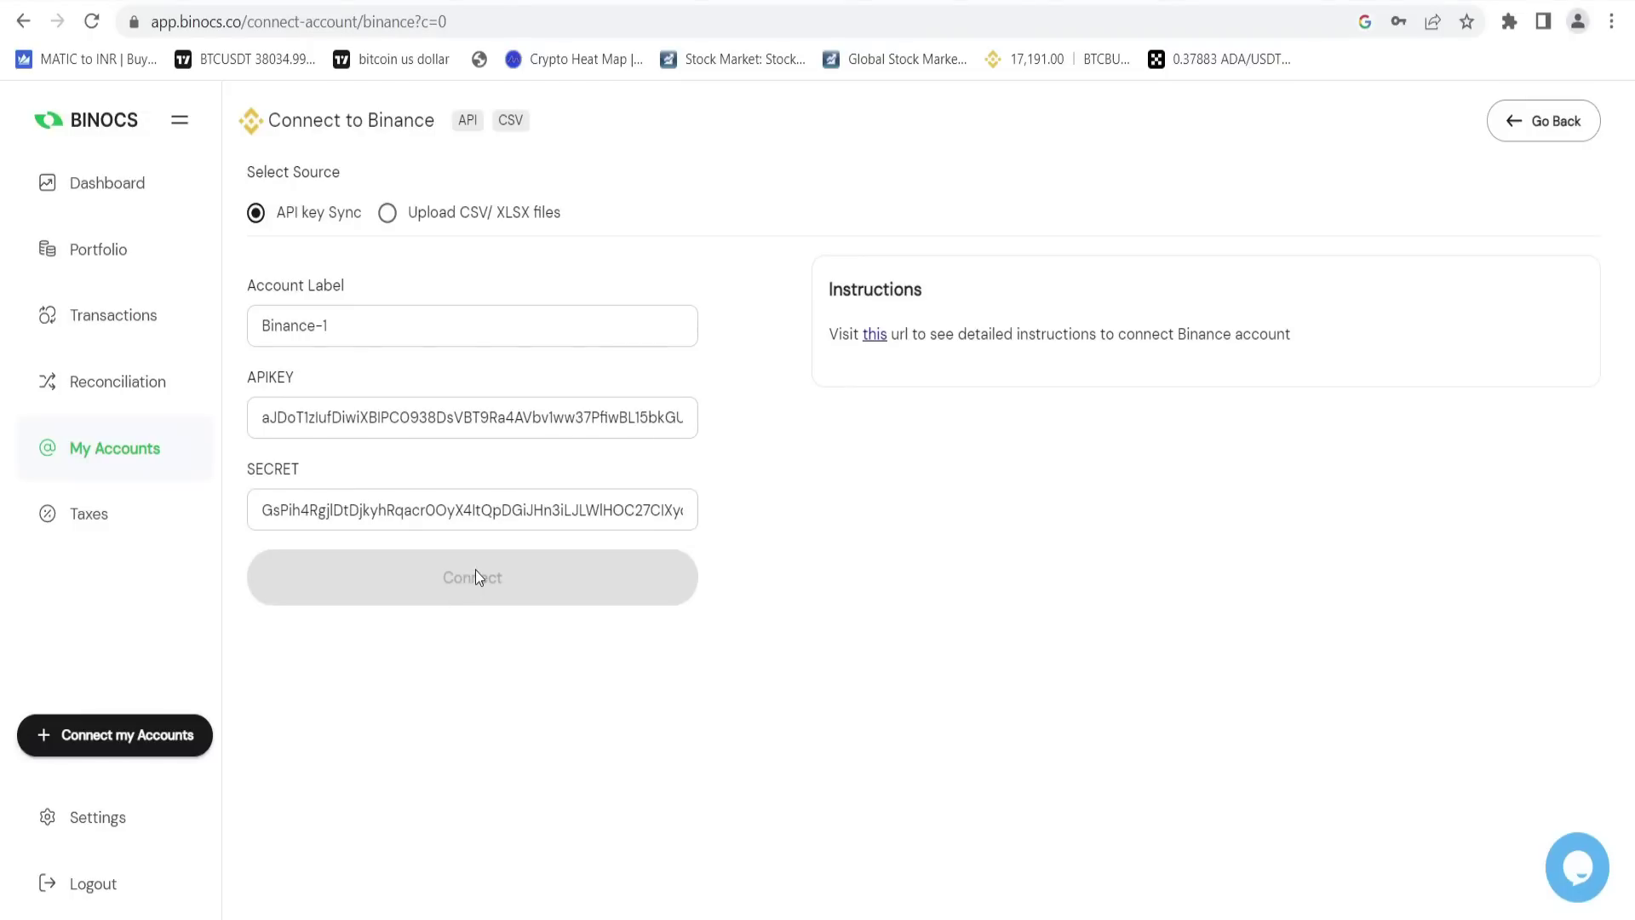
pyautogui.click(347, 521)
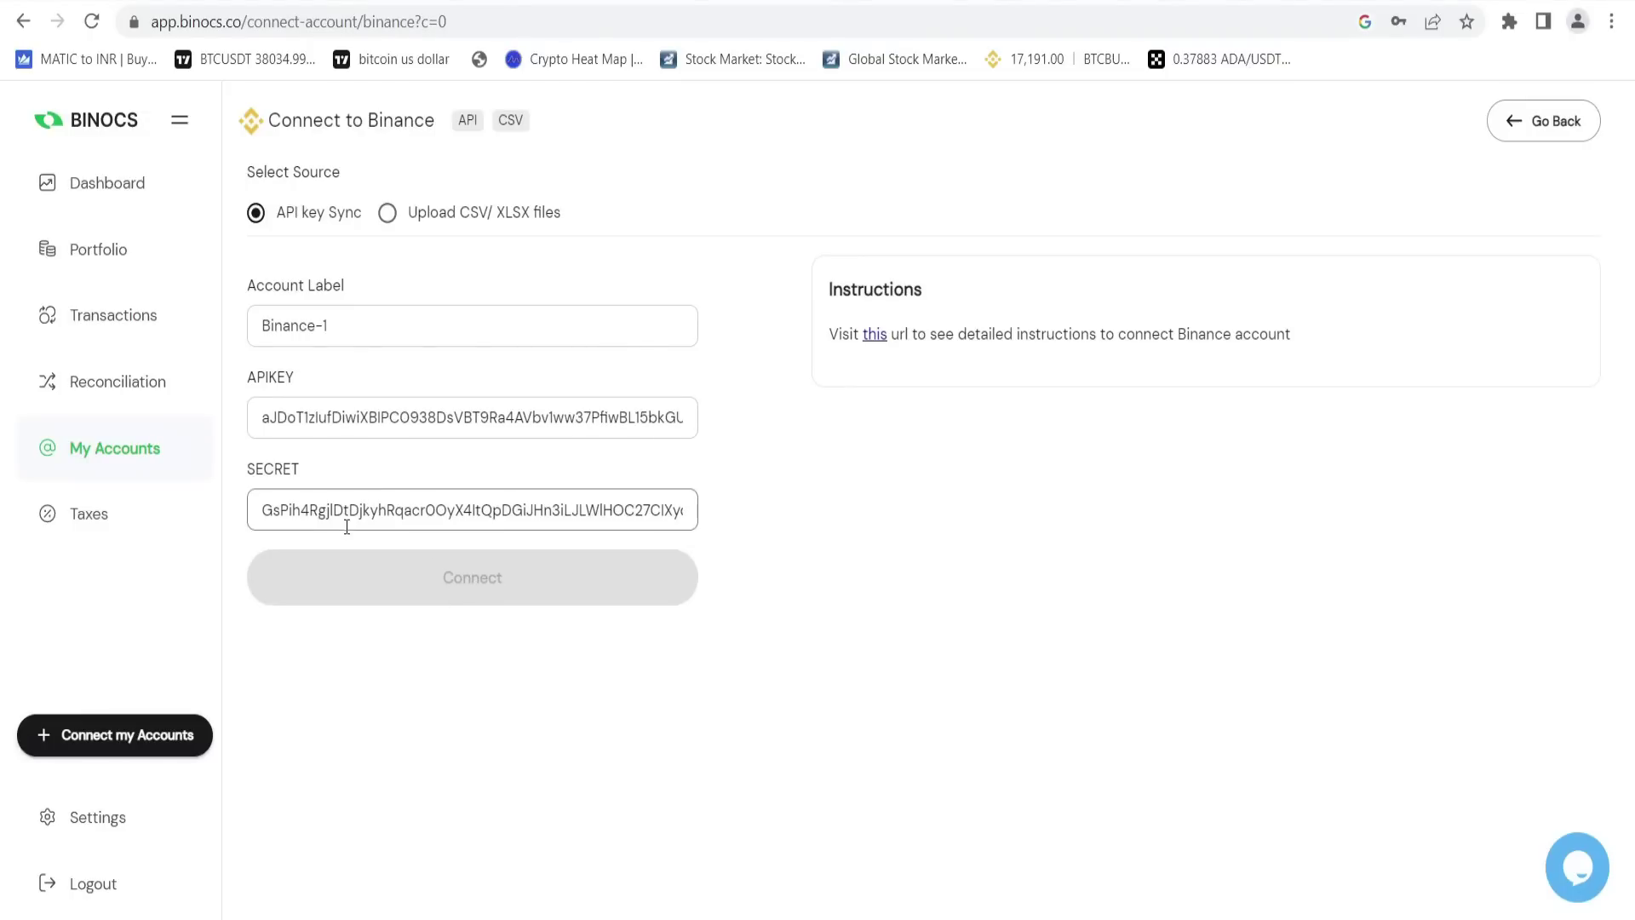
pyautogui.click(347, 336)
pyautogui.click(531, 509)
pyautogui.click(533, 596)
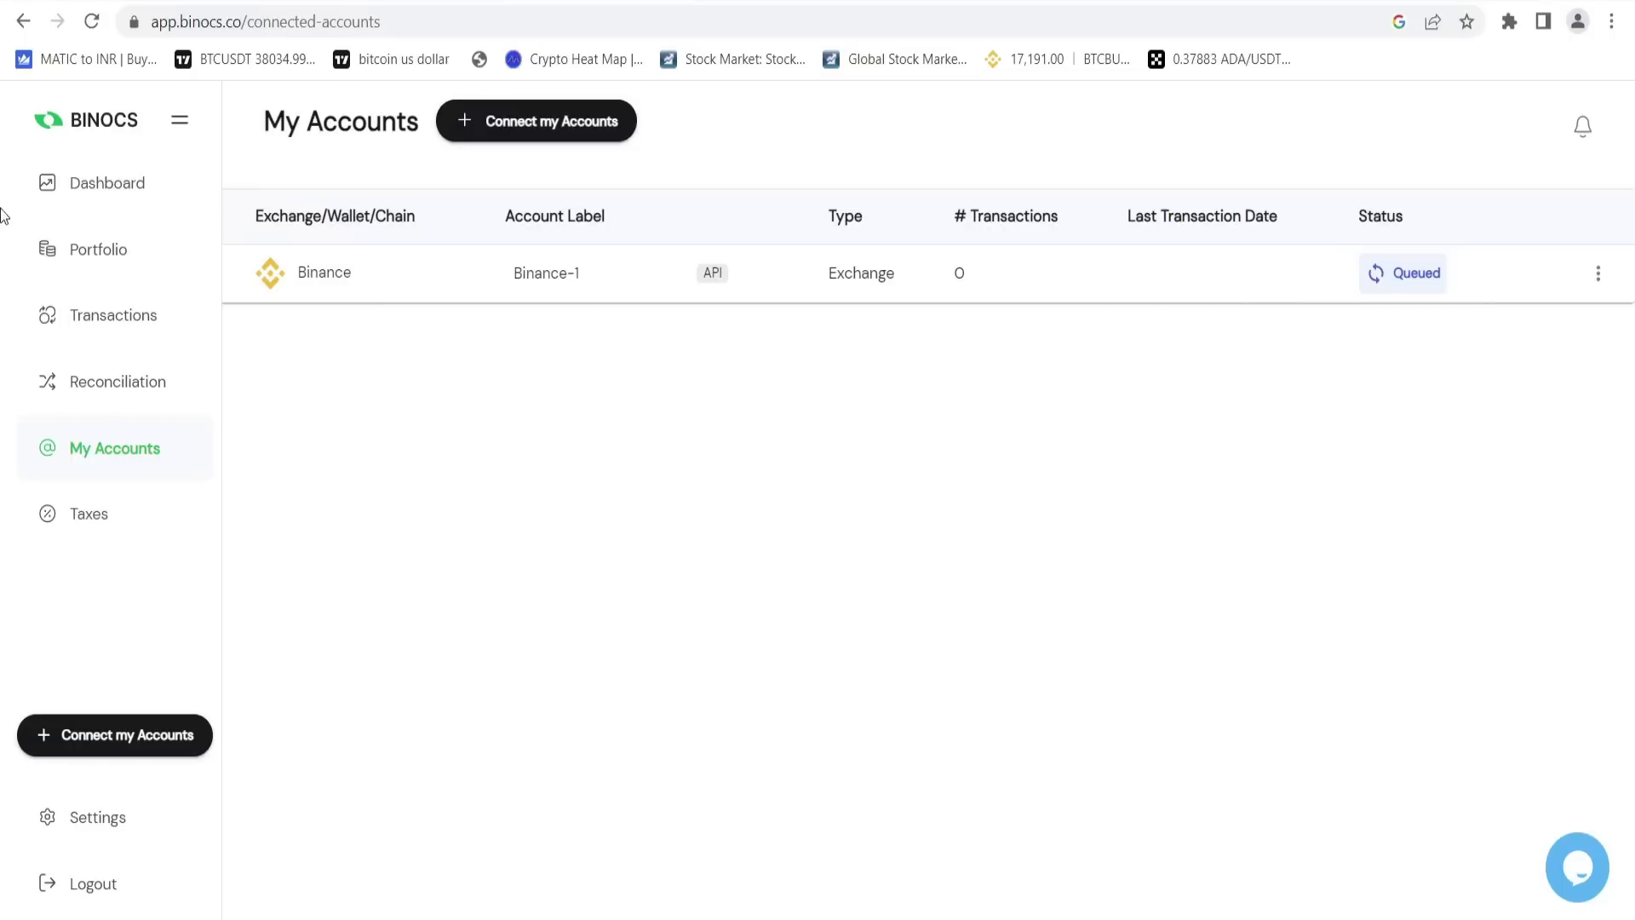
# View the Dashboard and check the Binance-1 sync status in My Accounts.
pyautogui.click(128, 181)
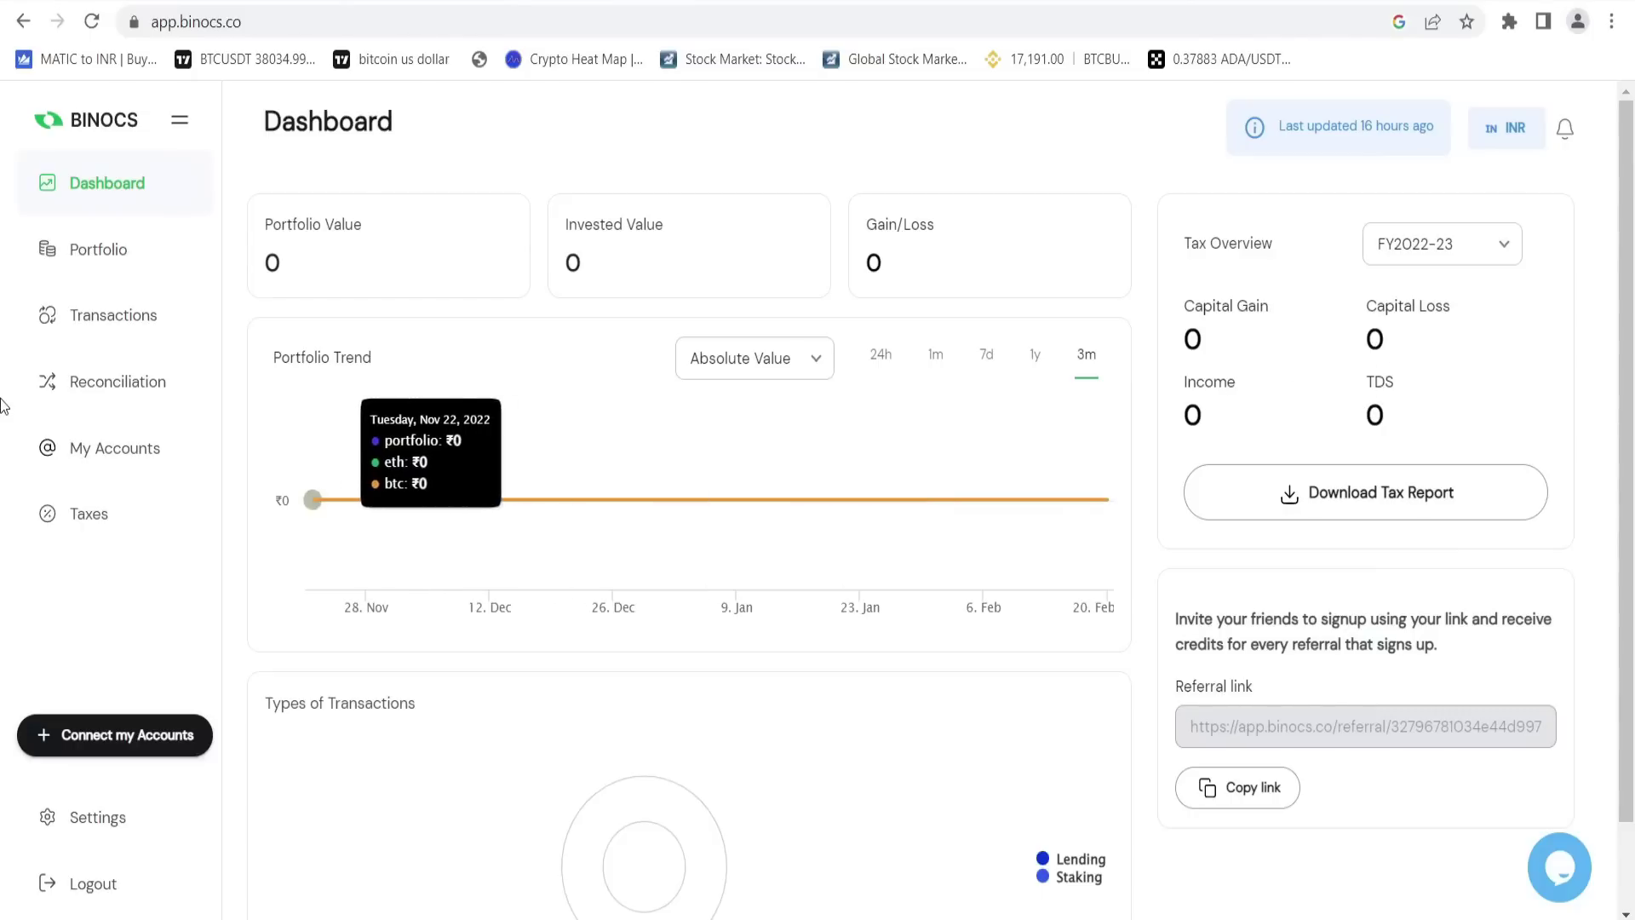
pyautogui.click(103, 450)
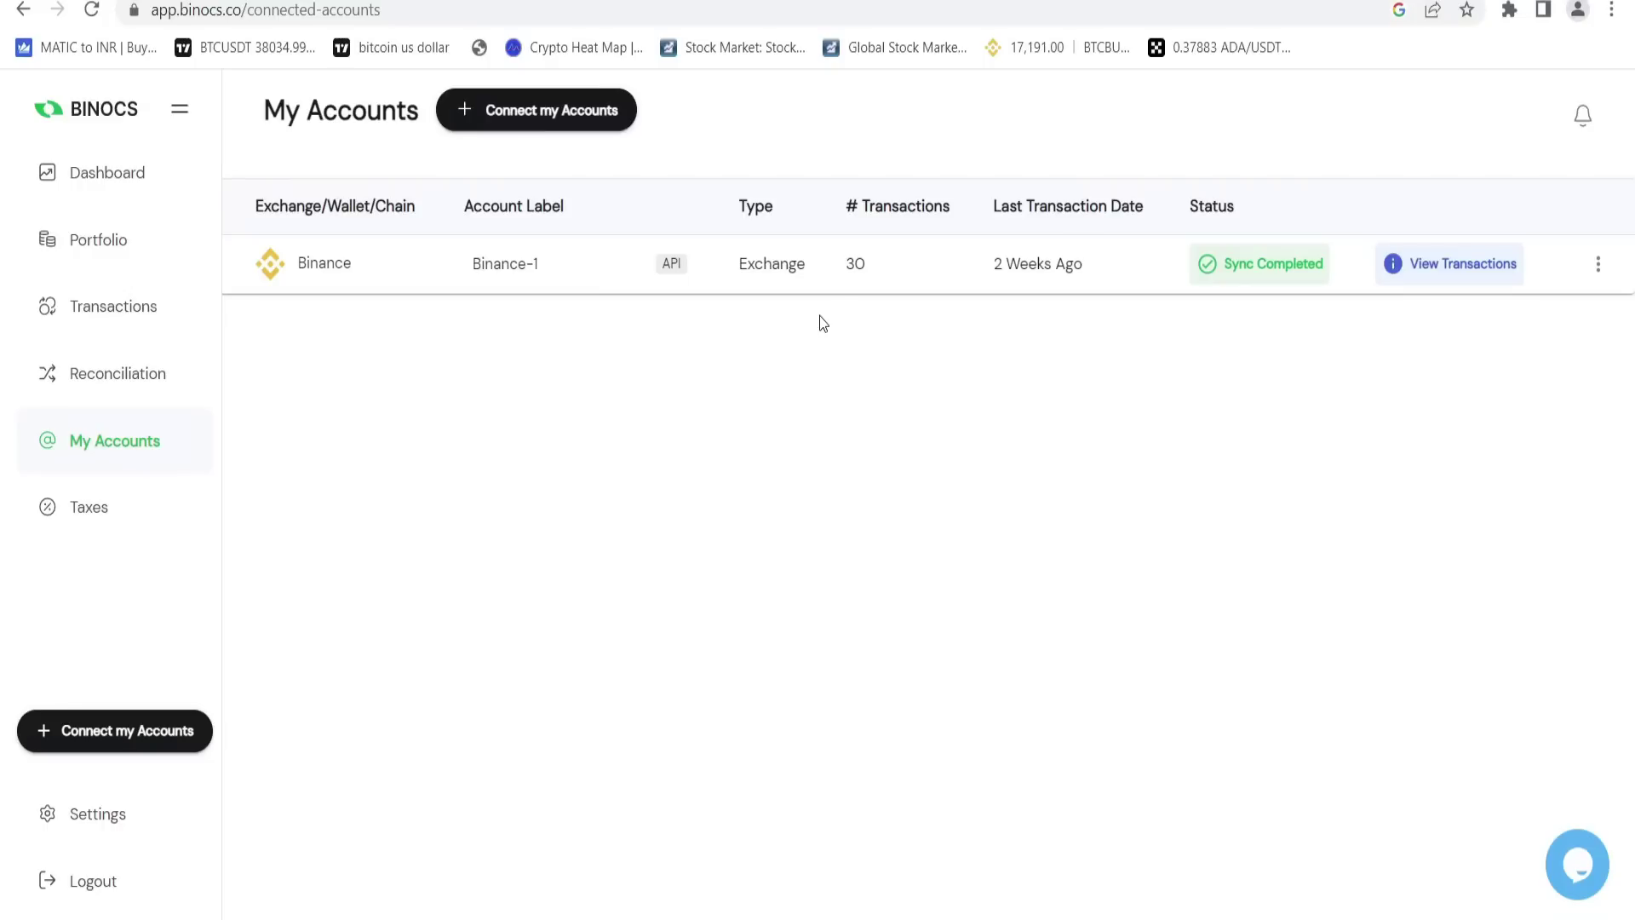
# Examine the portfolio value, gain/loss and tax overview figures on the Dashboard.
pyautogui.click(116, 183)
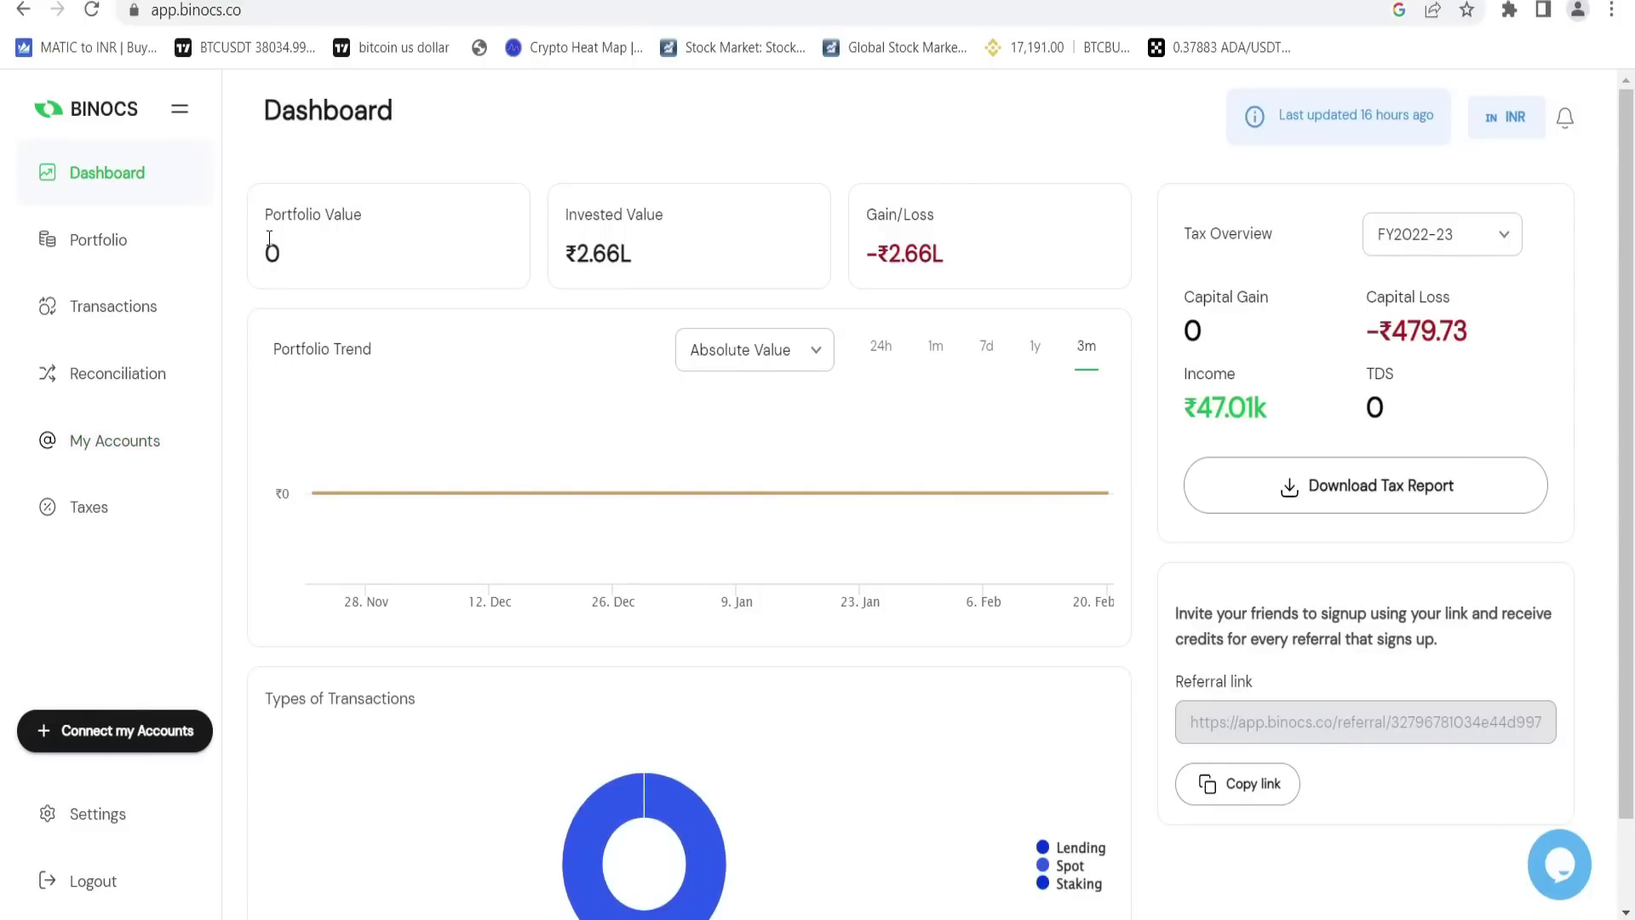
pyautogui.moveTo(271, 241); pyautogui.dragTo(329, 247)
pyautogui.click(329, 248)
pyautogui.moveTo(261, 252); pyautogui.dragTo(303, 255)
pyautogui.click(302, 253)
pyautogui.doubleClick(269, 254)
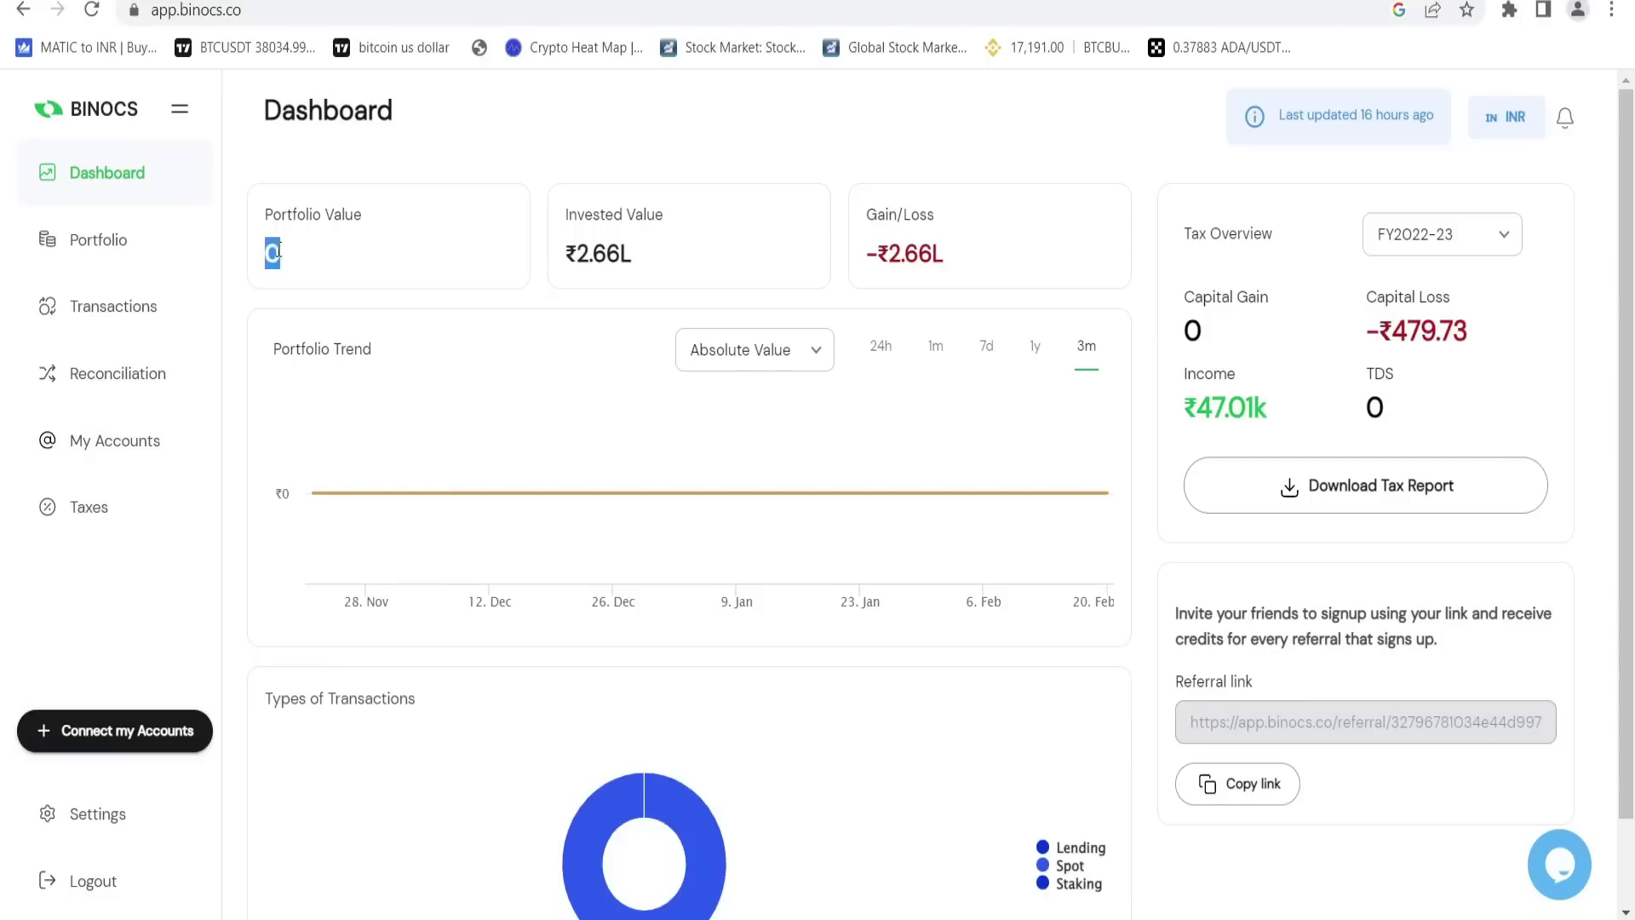
pyautogui.click(354, 244)
pyautogui.moveTo(864, 255); pyautogui.dragTo(942, 255)
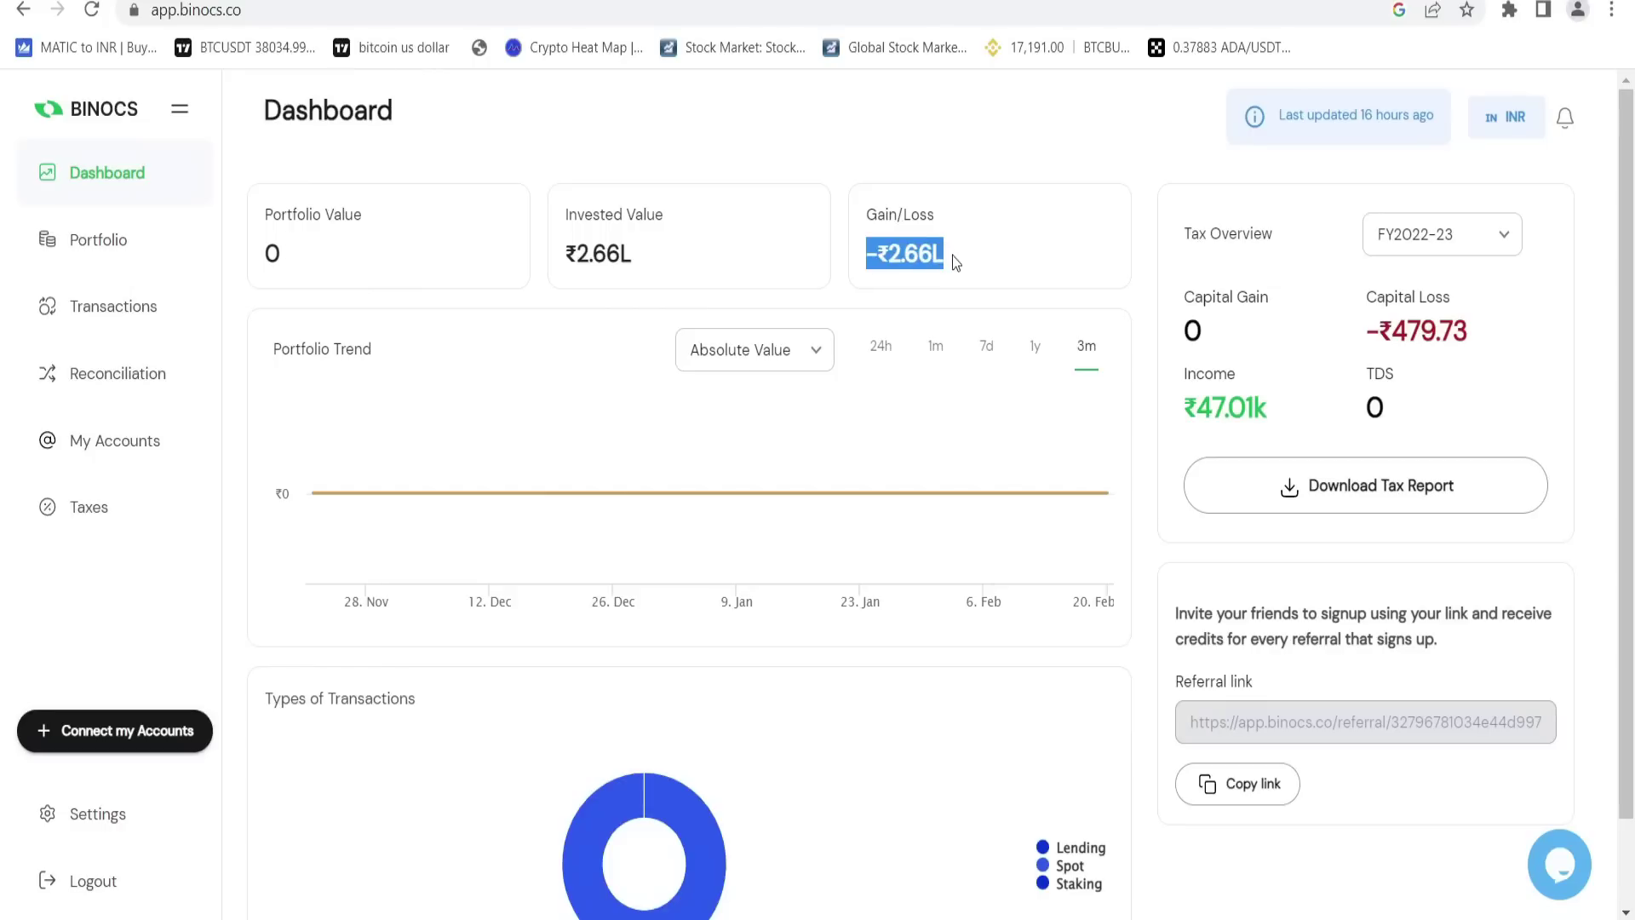
pyautogui.click(949, 243)
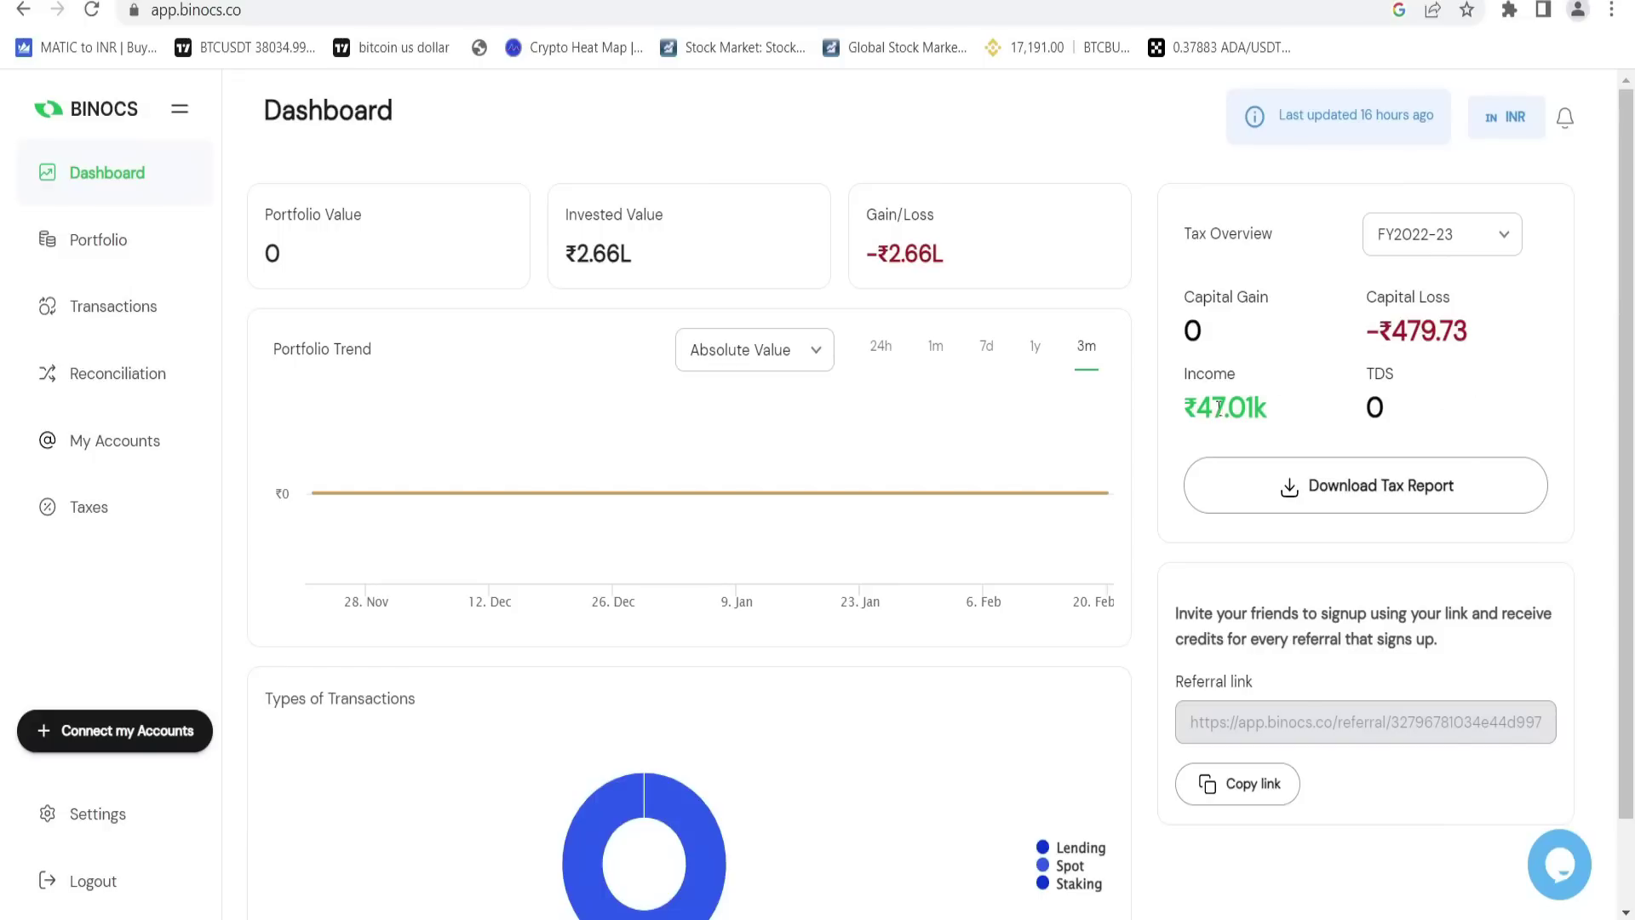
pyautogui.moveTo(974, 423)
pyautogui.moveTo(269, 253); pyautogui.dragTo(323, 264)
# Look through the exchanges and wallets available to connect, and return to the Dashboard to view the transaction types.
pyautogui.click(127, 431)
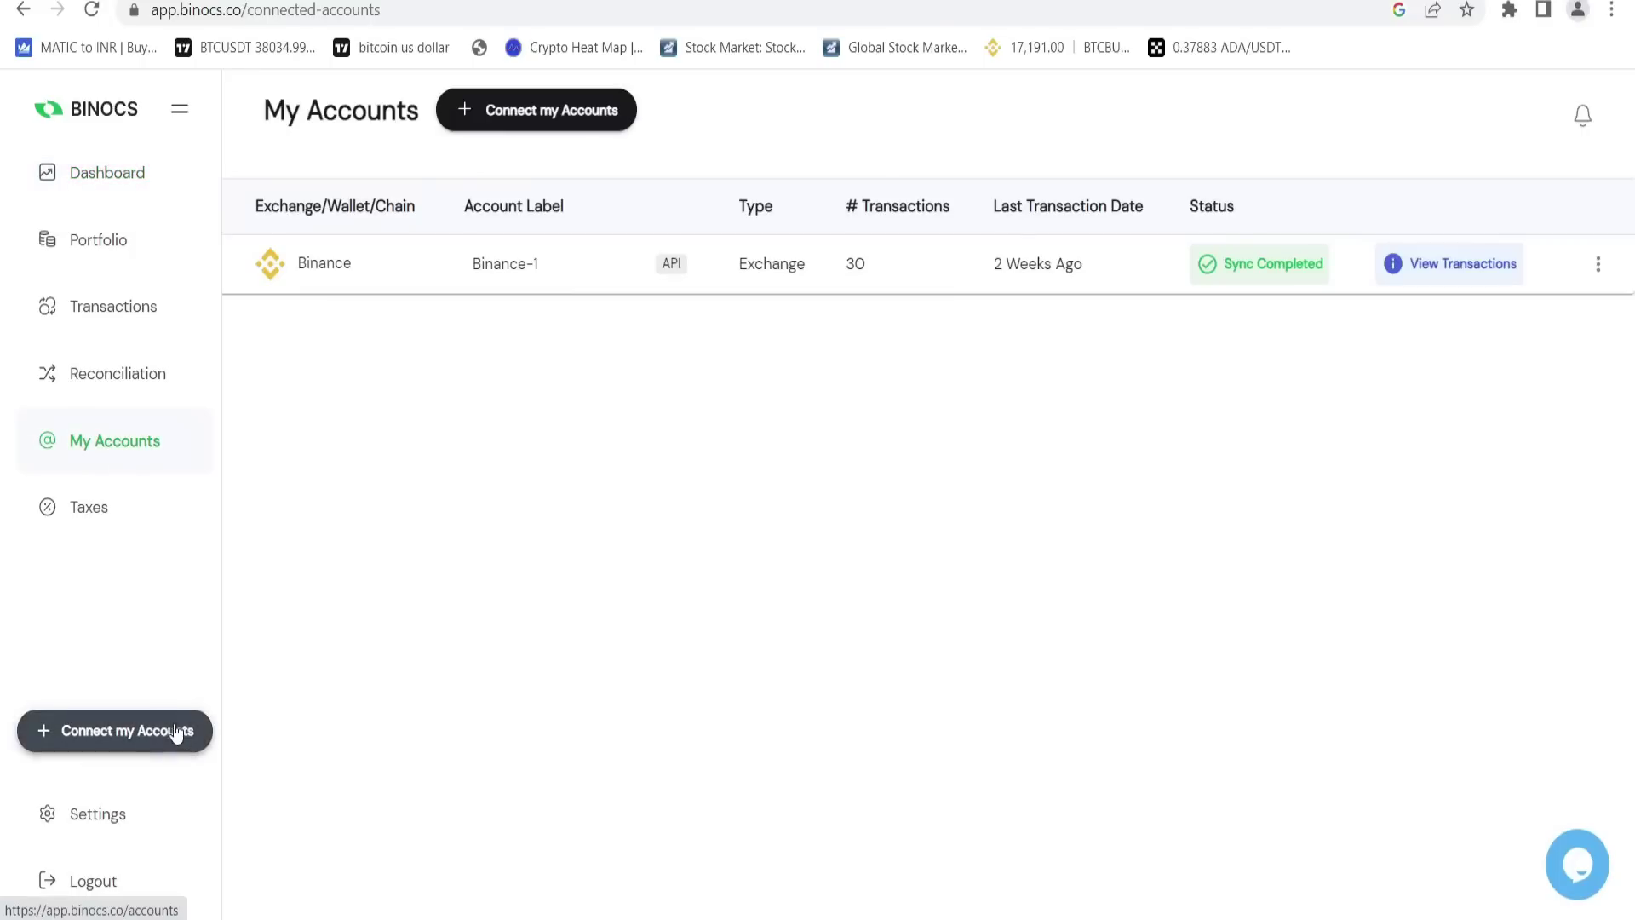
pyautogui.click(174, 732)
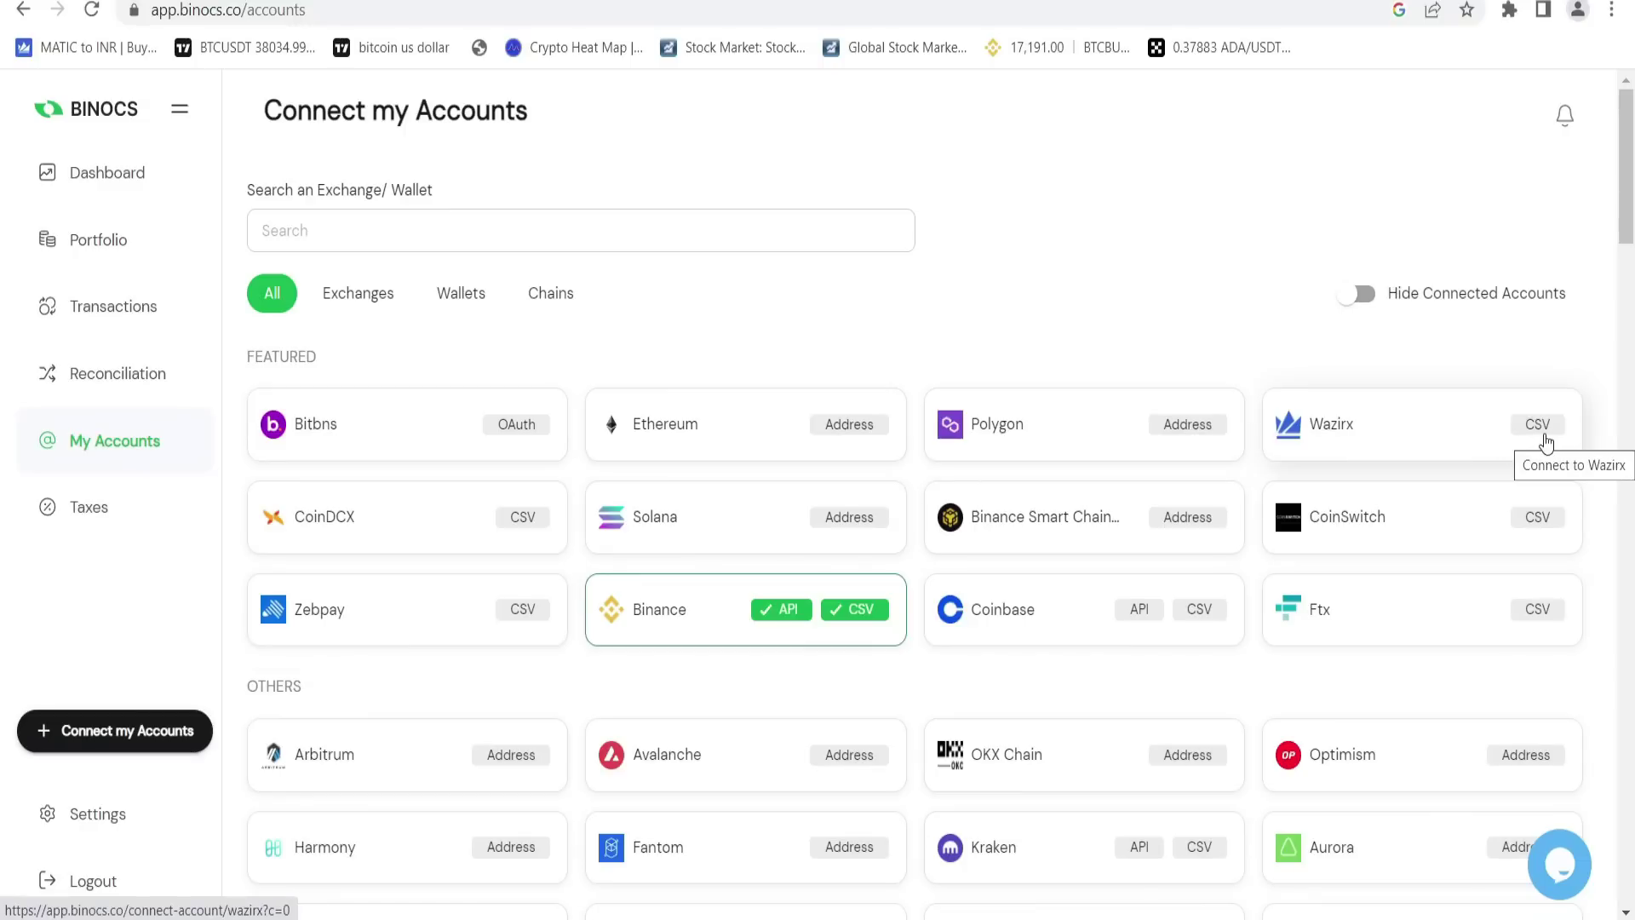
pyautogui.click(157, 174)
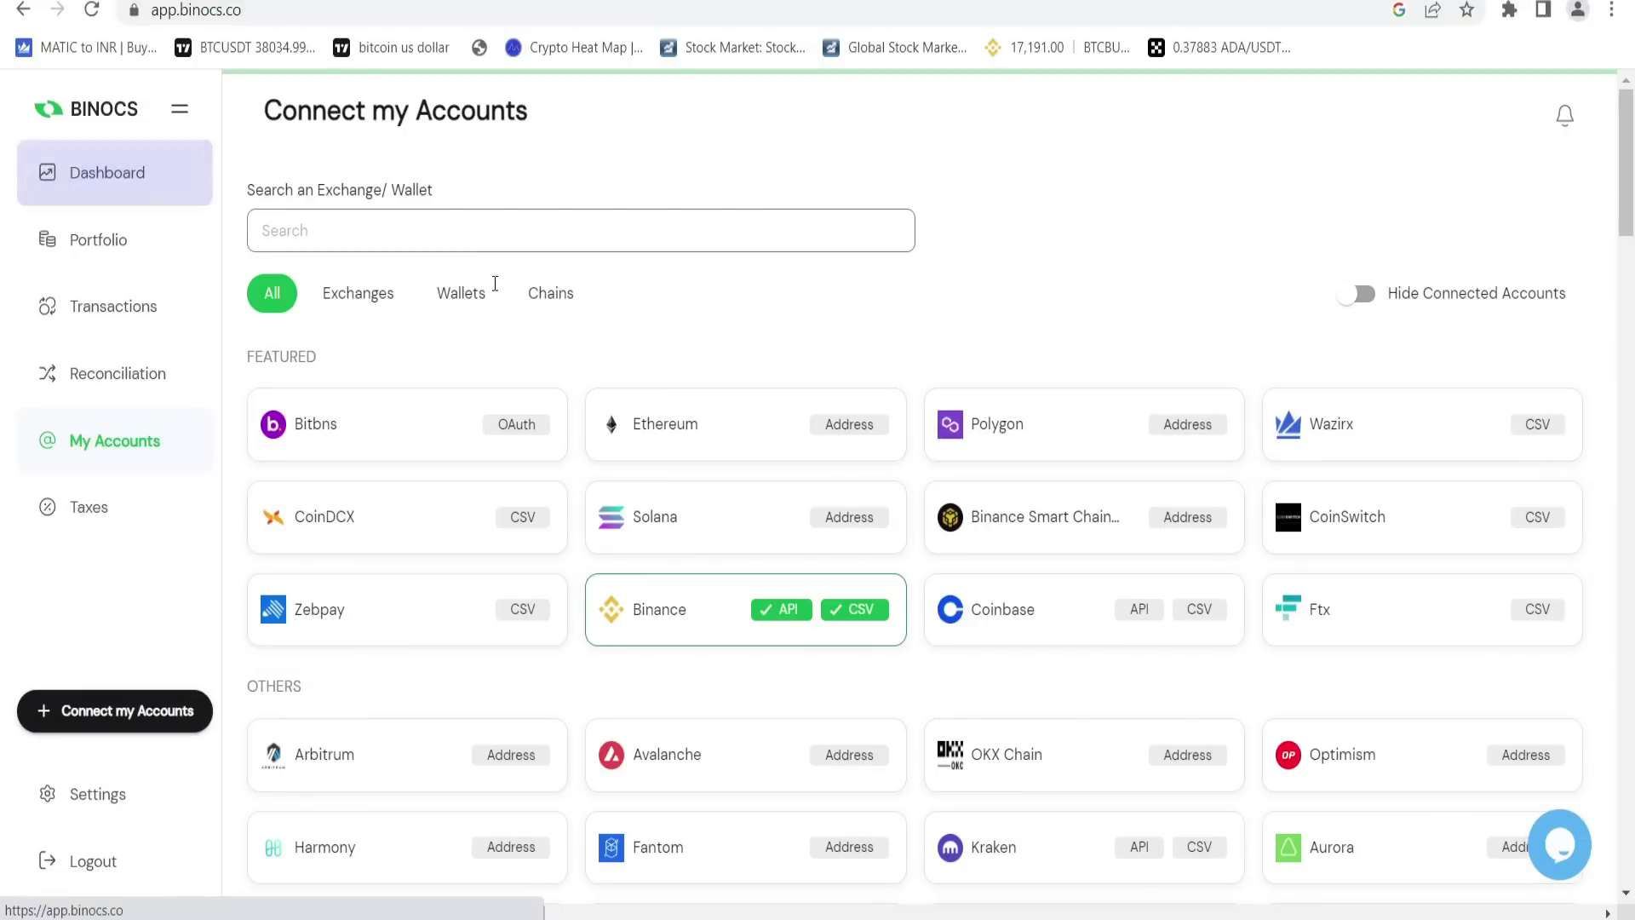
pyautogui.moveTo(977, 498)
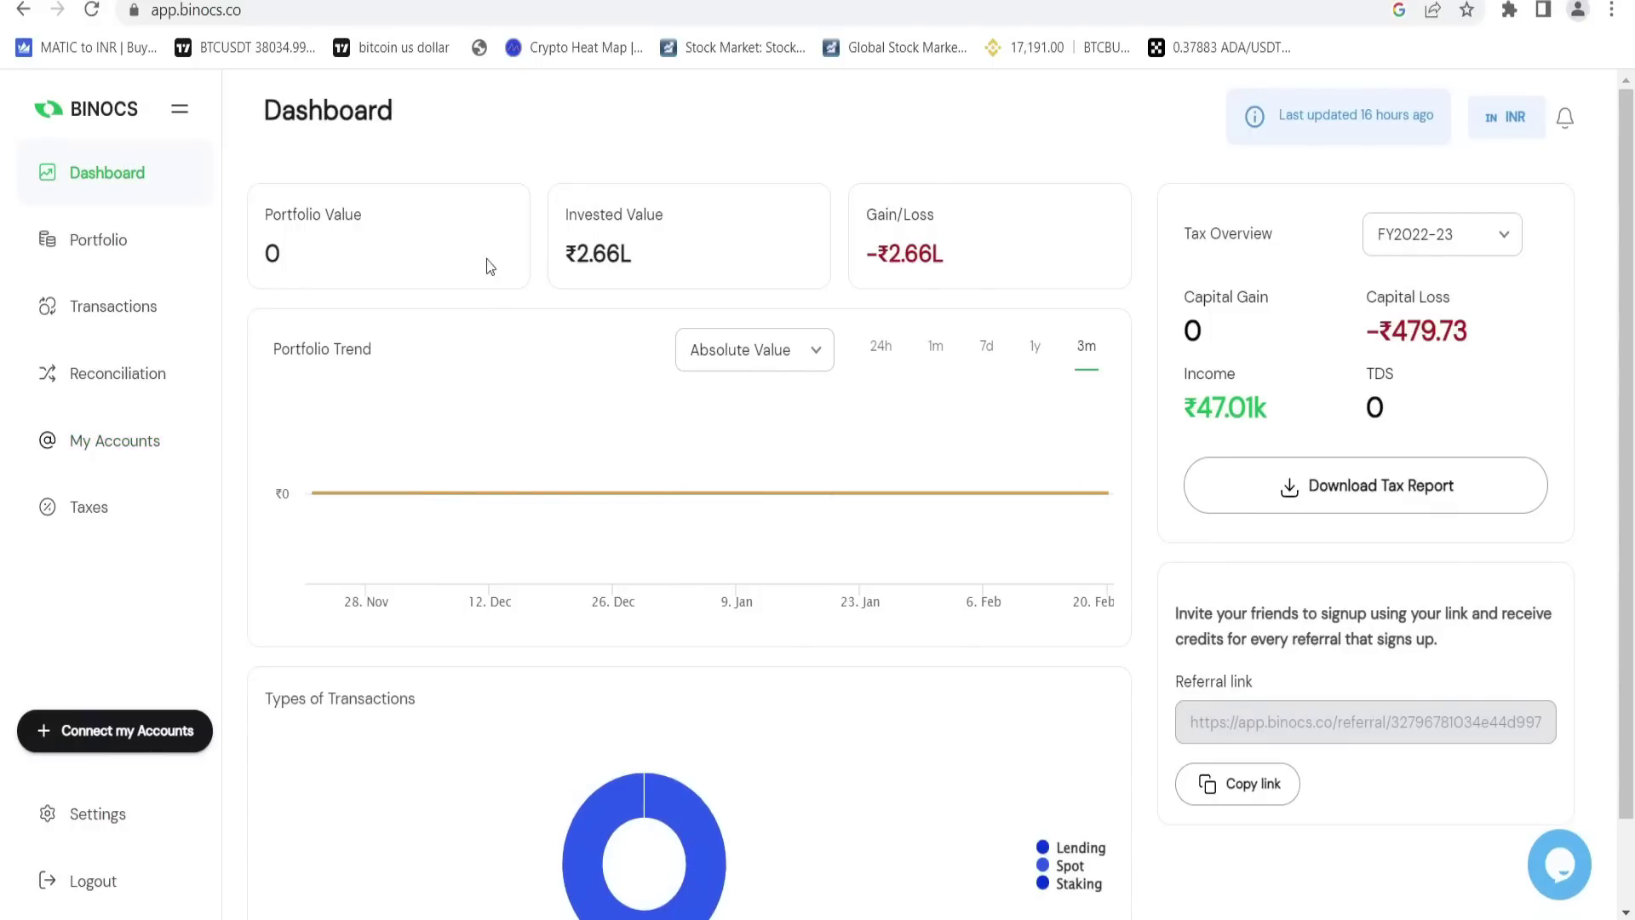
pyautogui.scroll(-1, 920, 596)
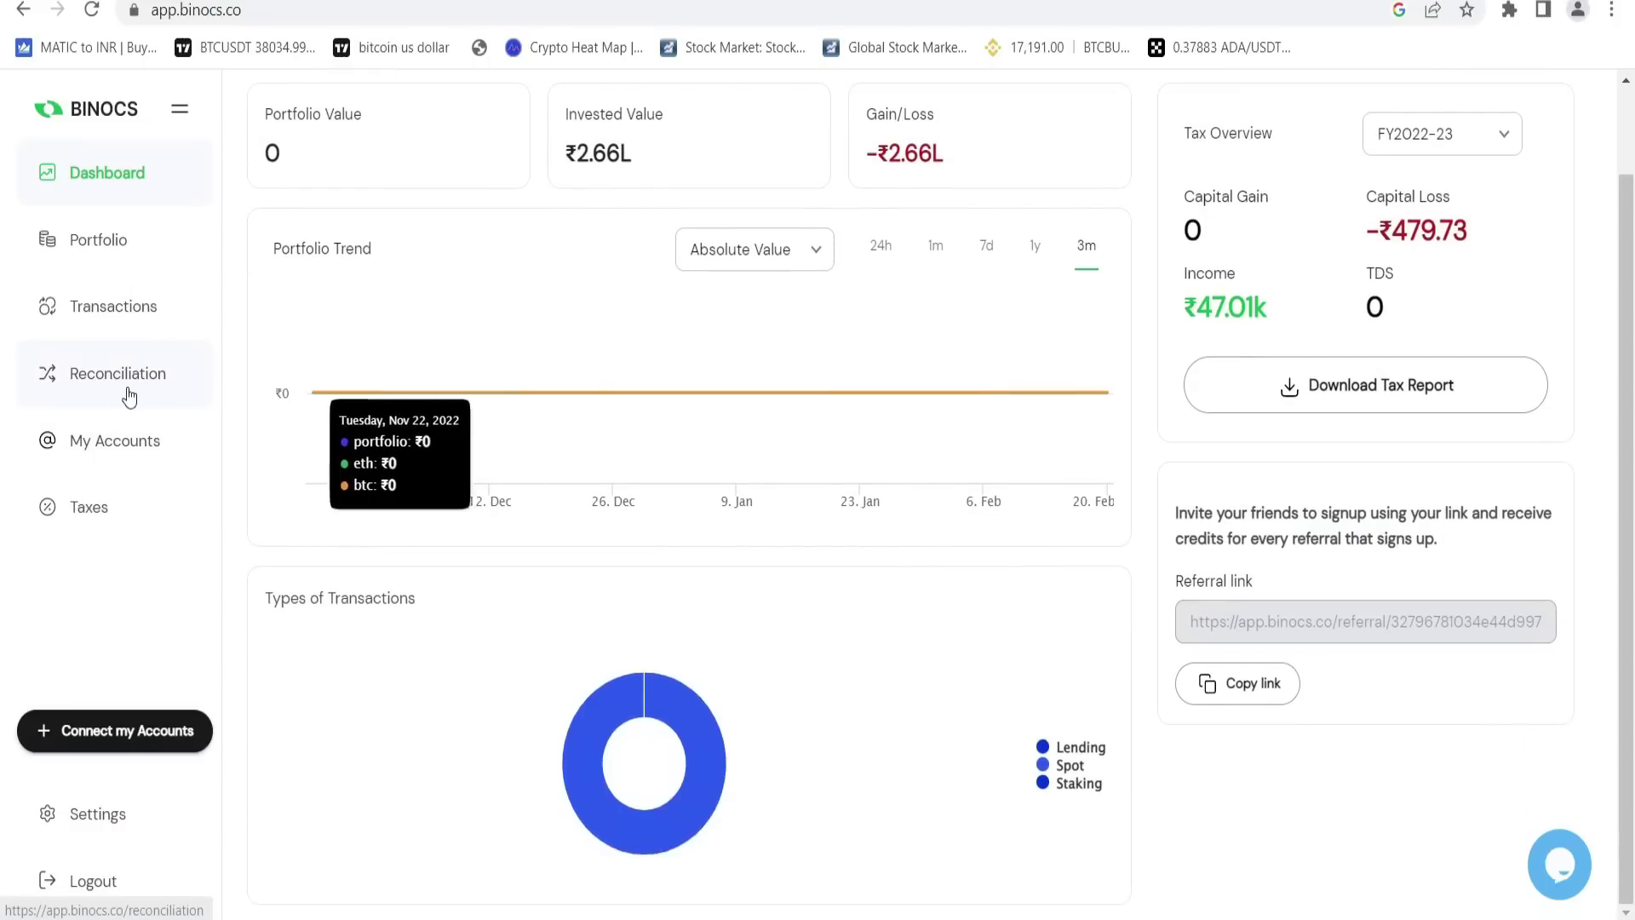
# Review the imported Binance-1 entries in the transaction history.
pyautogui.click(104, 307)
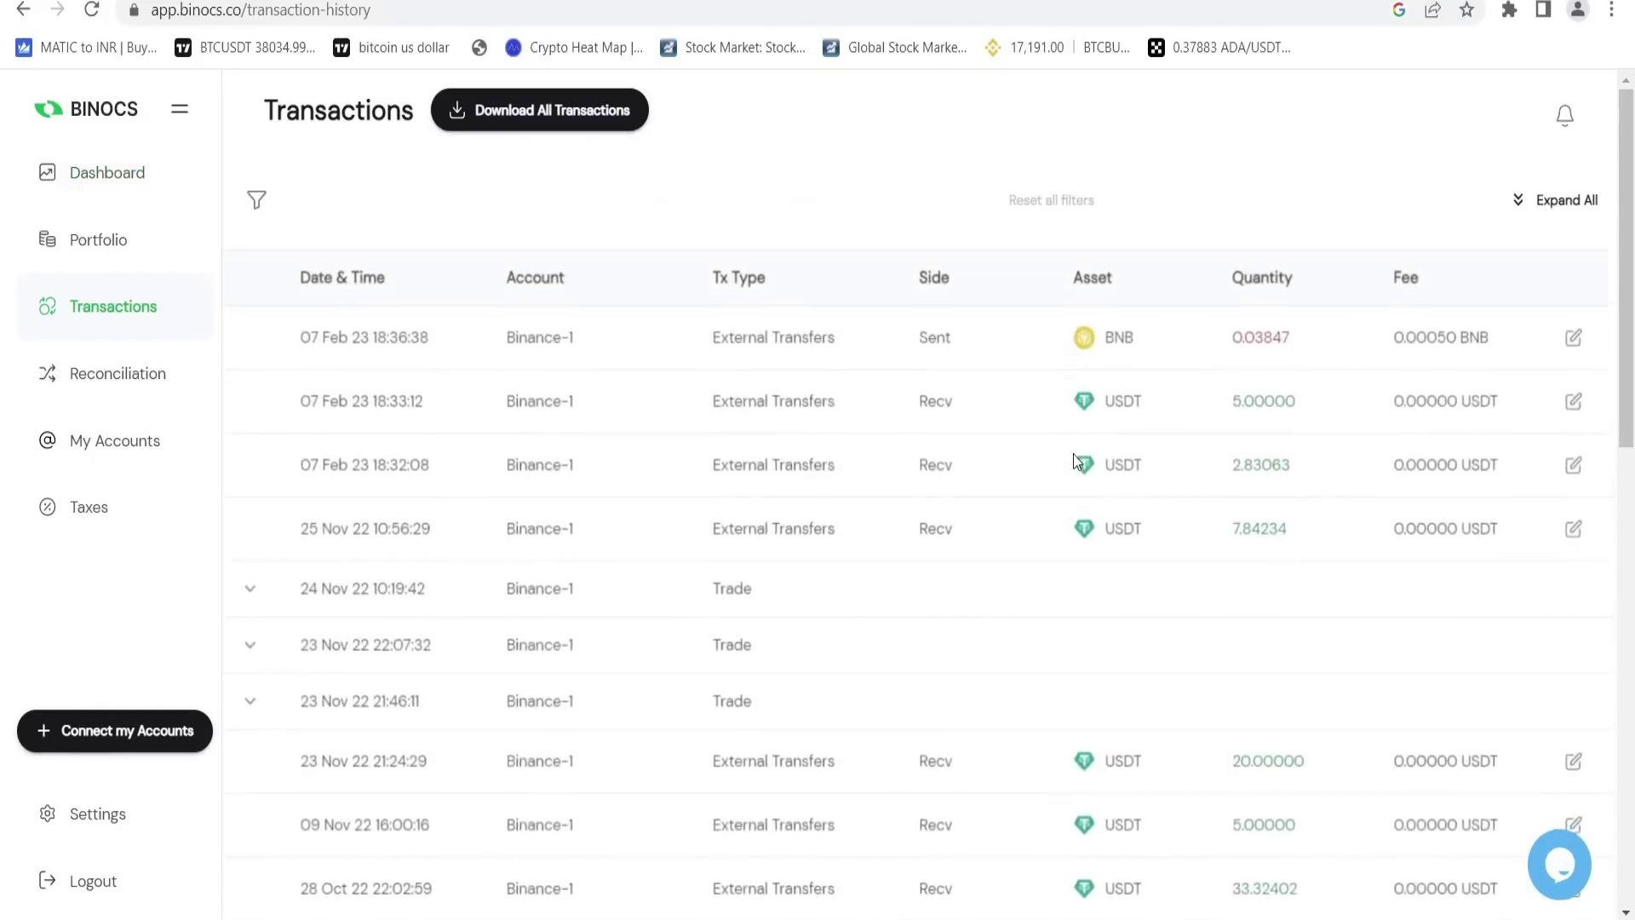
pyautogui.scroll(-7, 1069, 545)
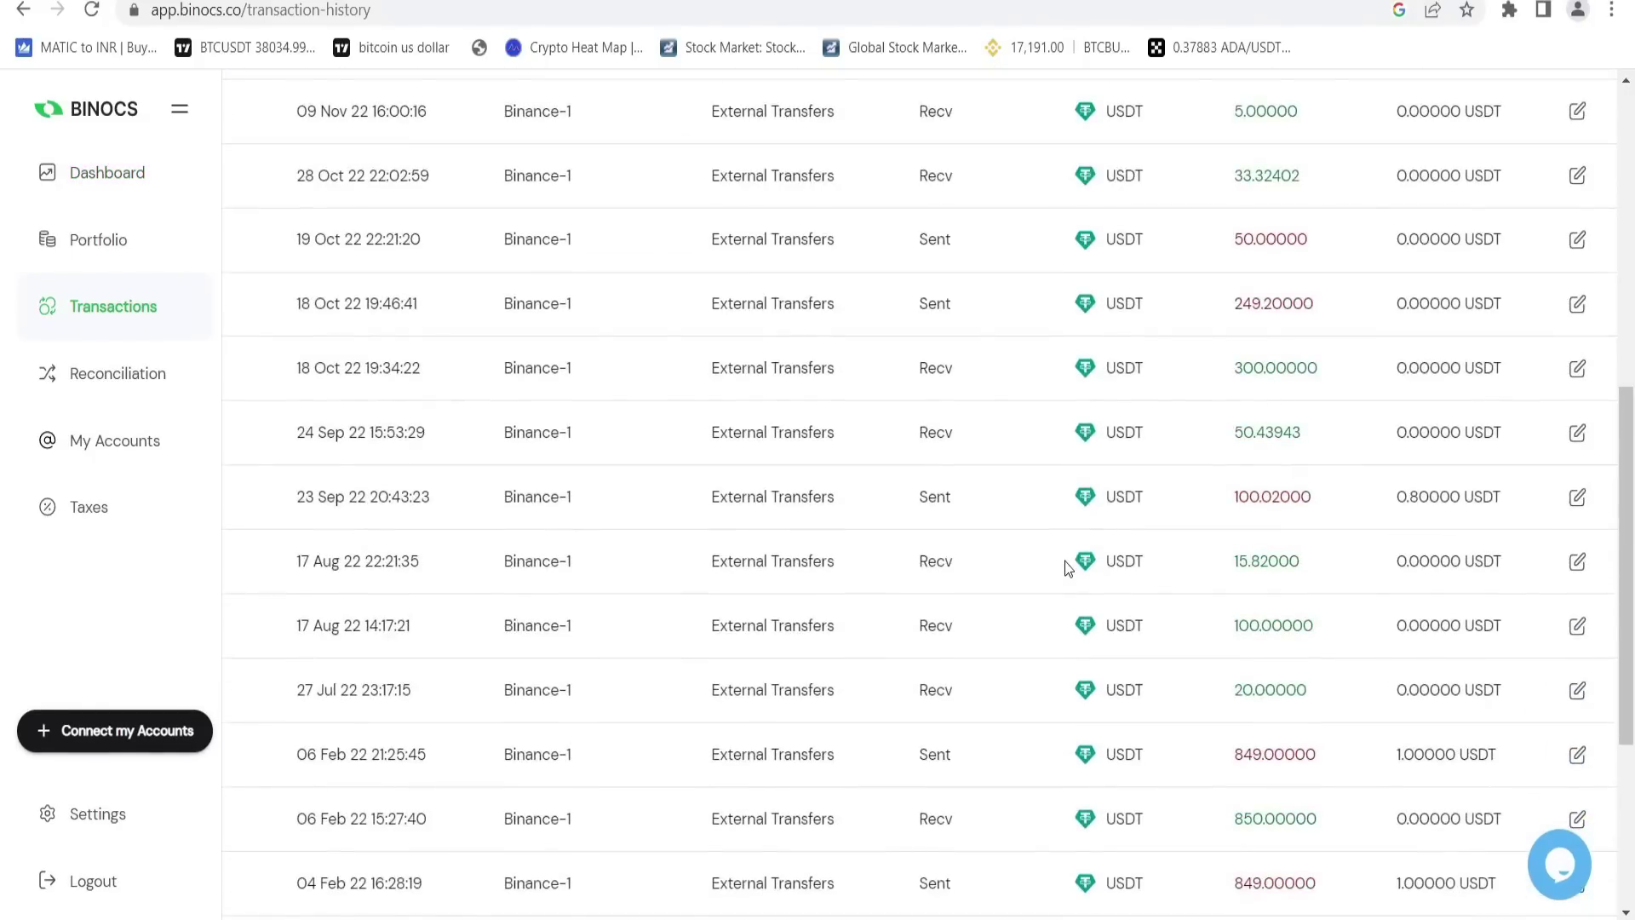
pyautogui.scroll(3, 1069, 566)
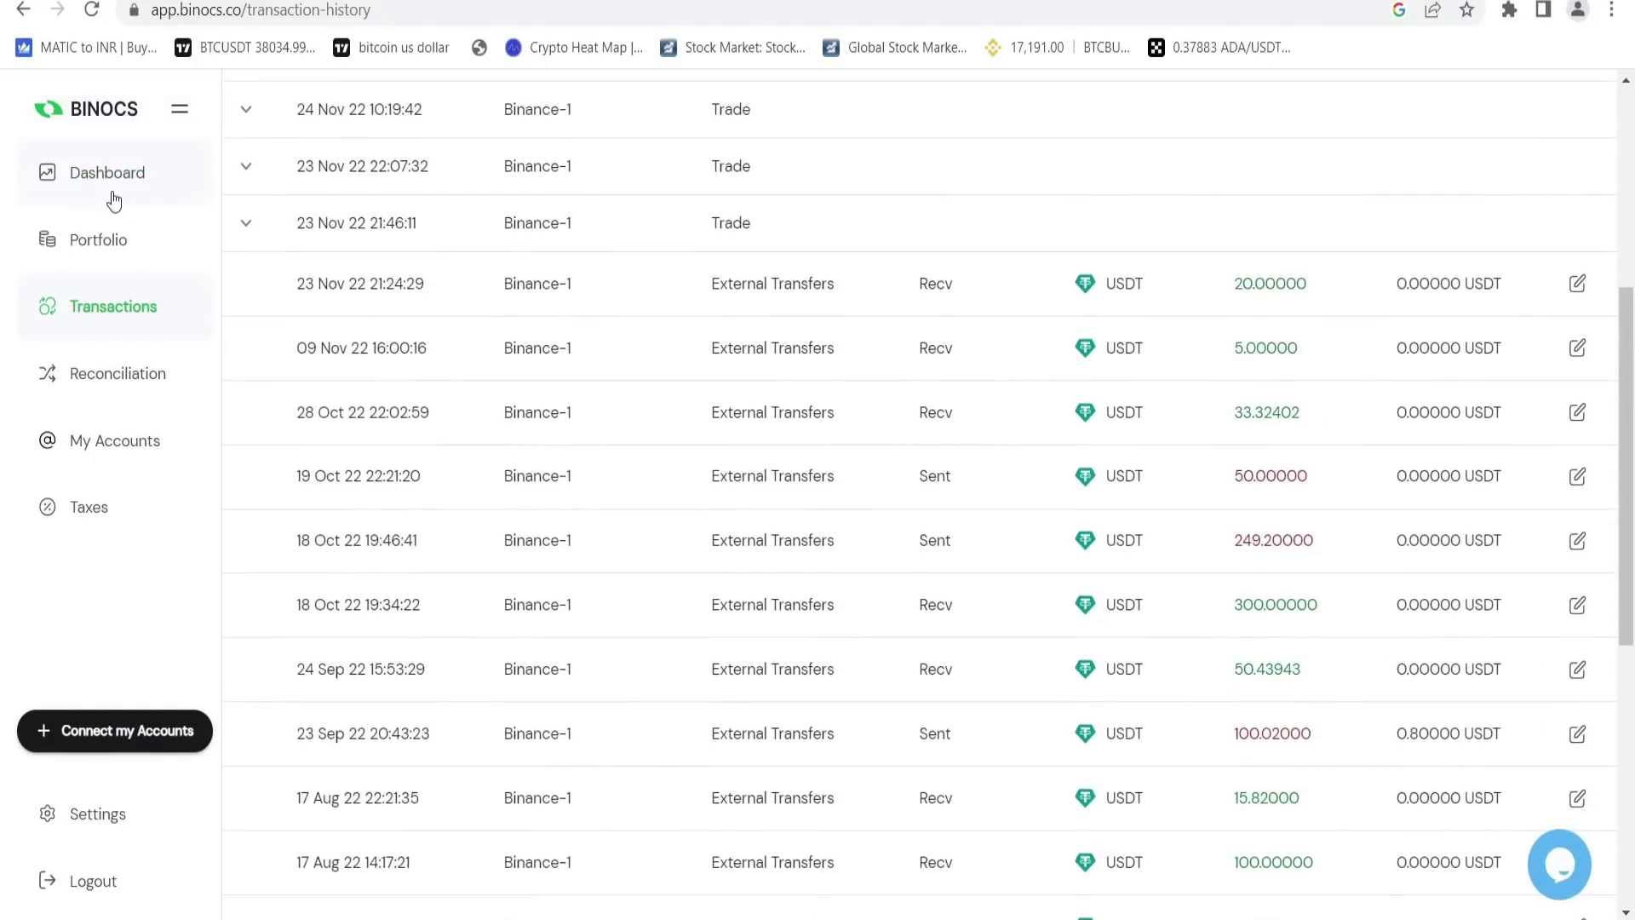
# Try to download the FY2022-23 tax report from the Dashboard and open the available upgrade plans.
pyautogui.click(113, 200)
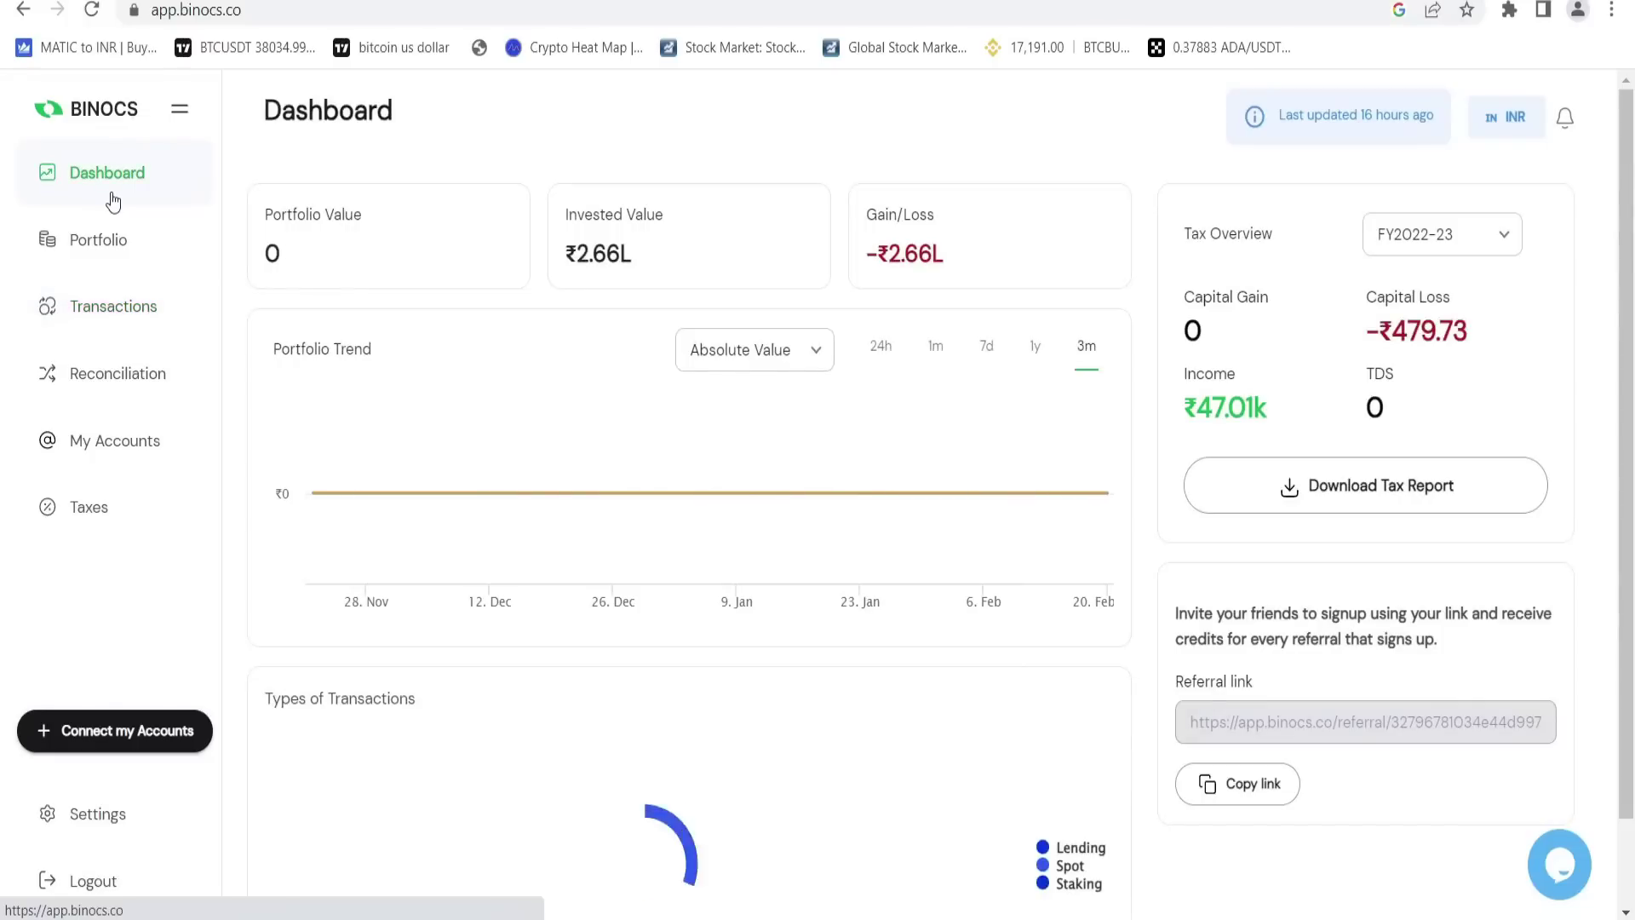
pyautogui.click(1383, 484)
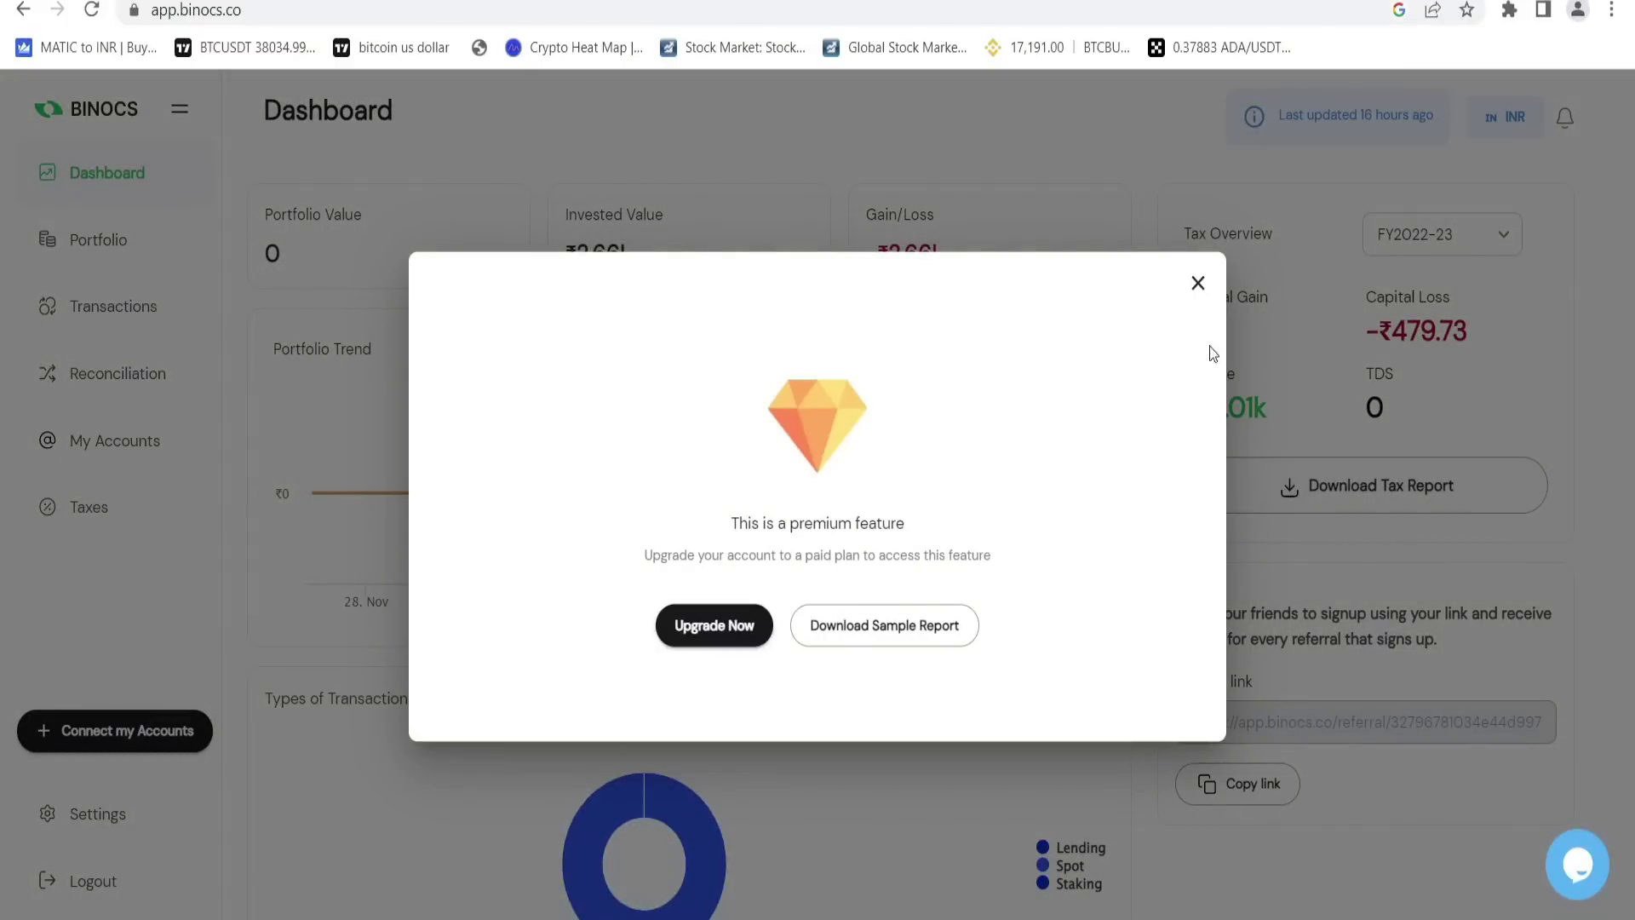
pyautogui.click(1198, 284)
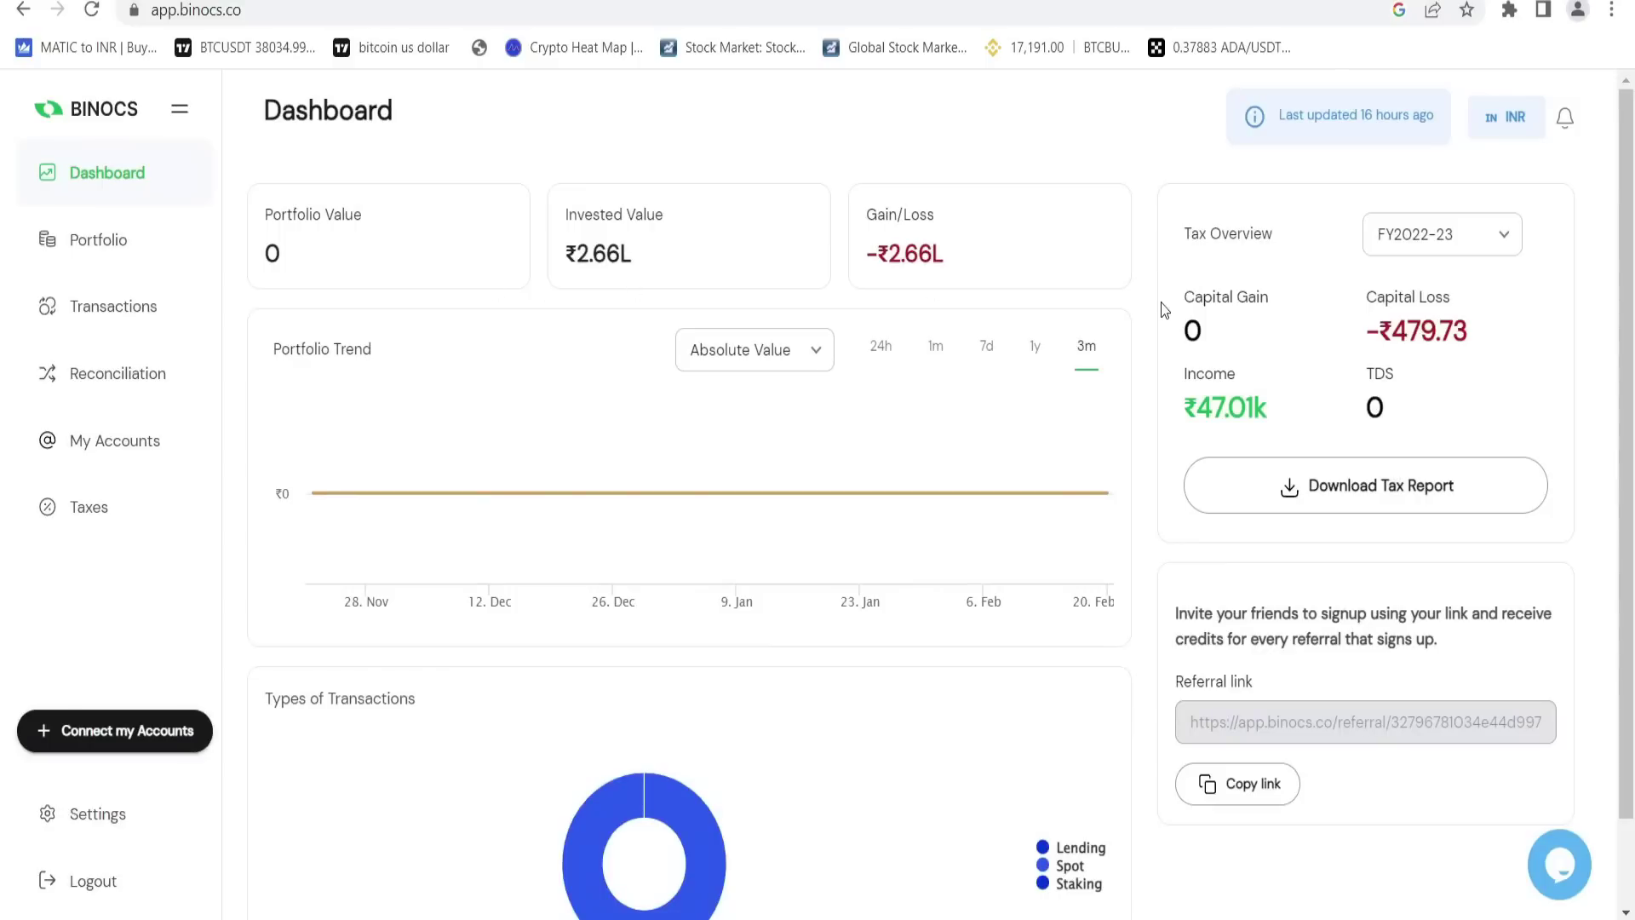
pyautogui.click(1291, 482)
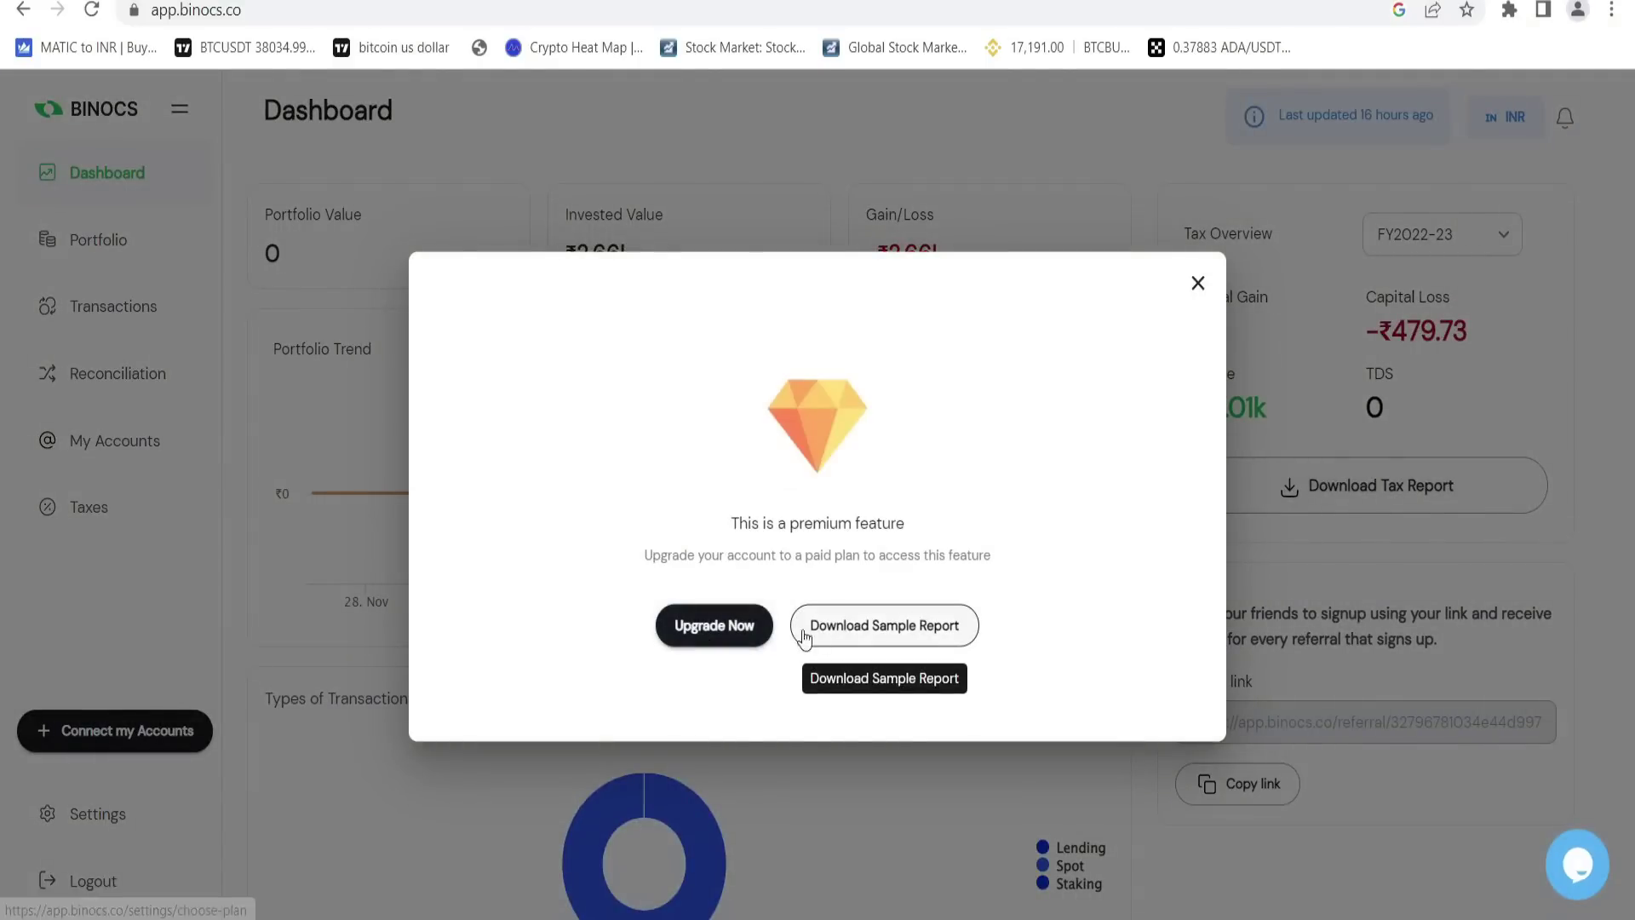
pyautogui.click(742, 630)
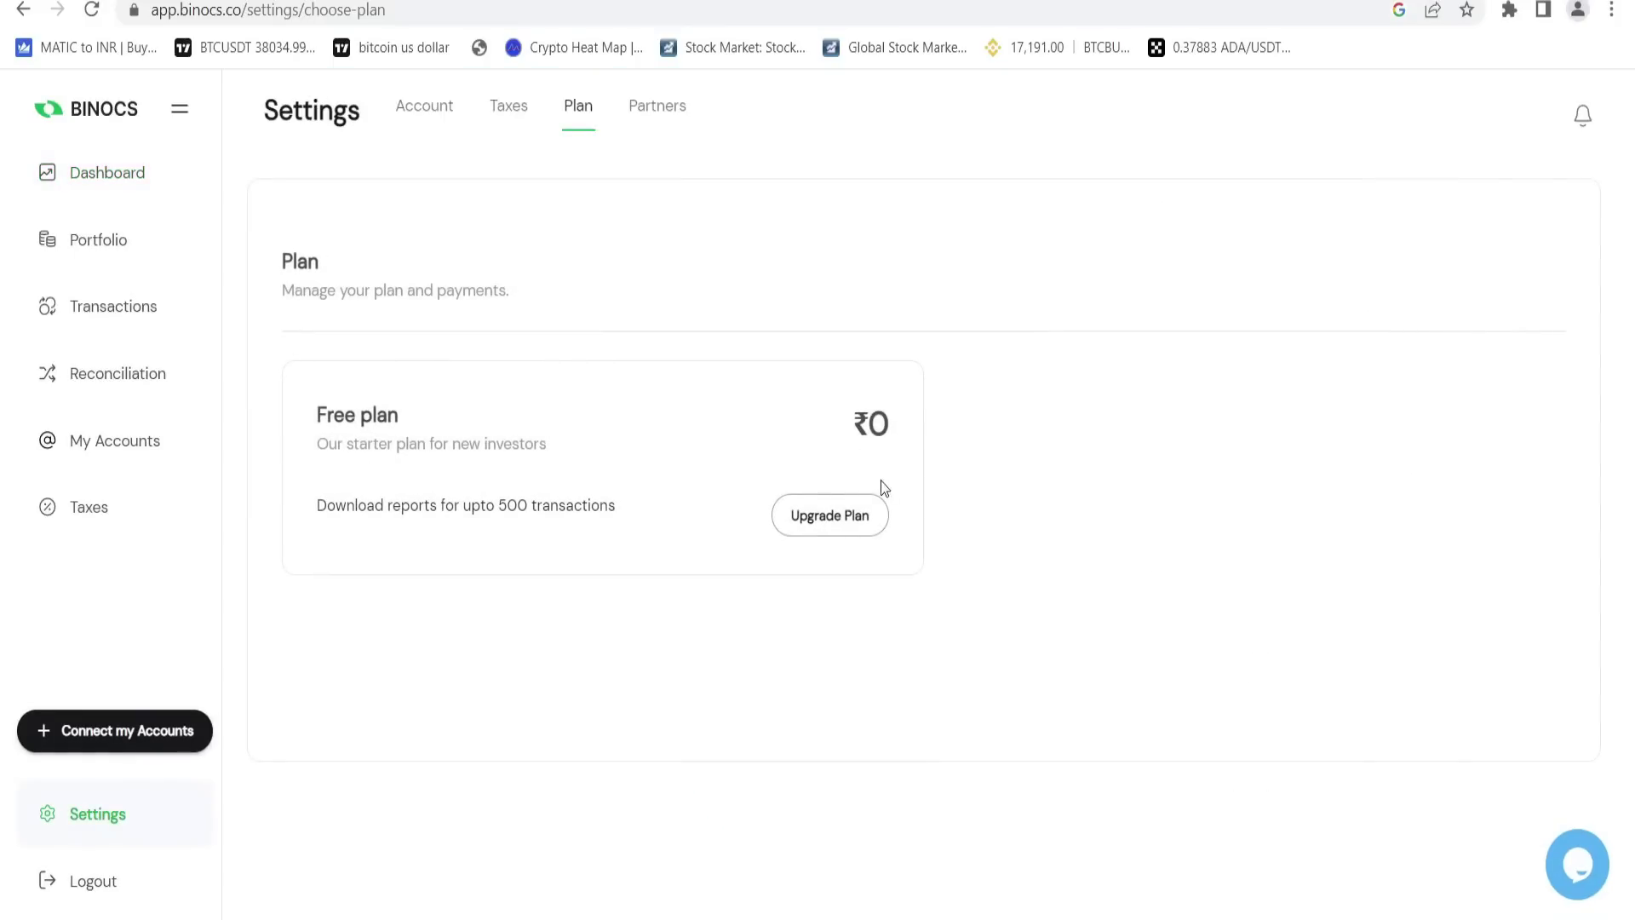
pyautogui.click(830, 516)
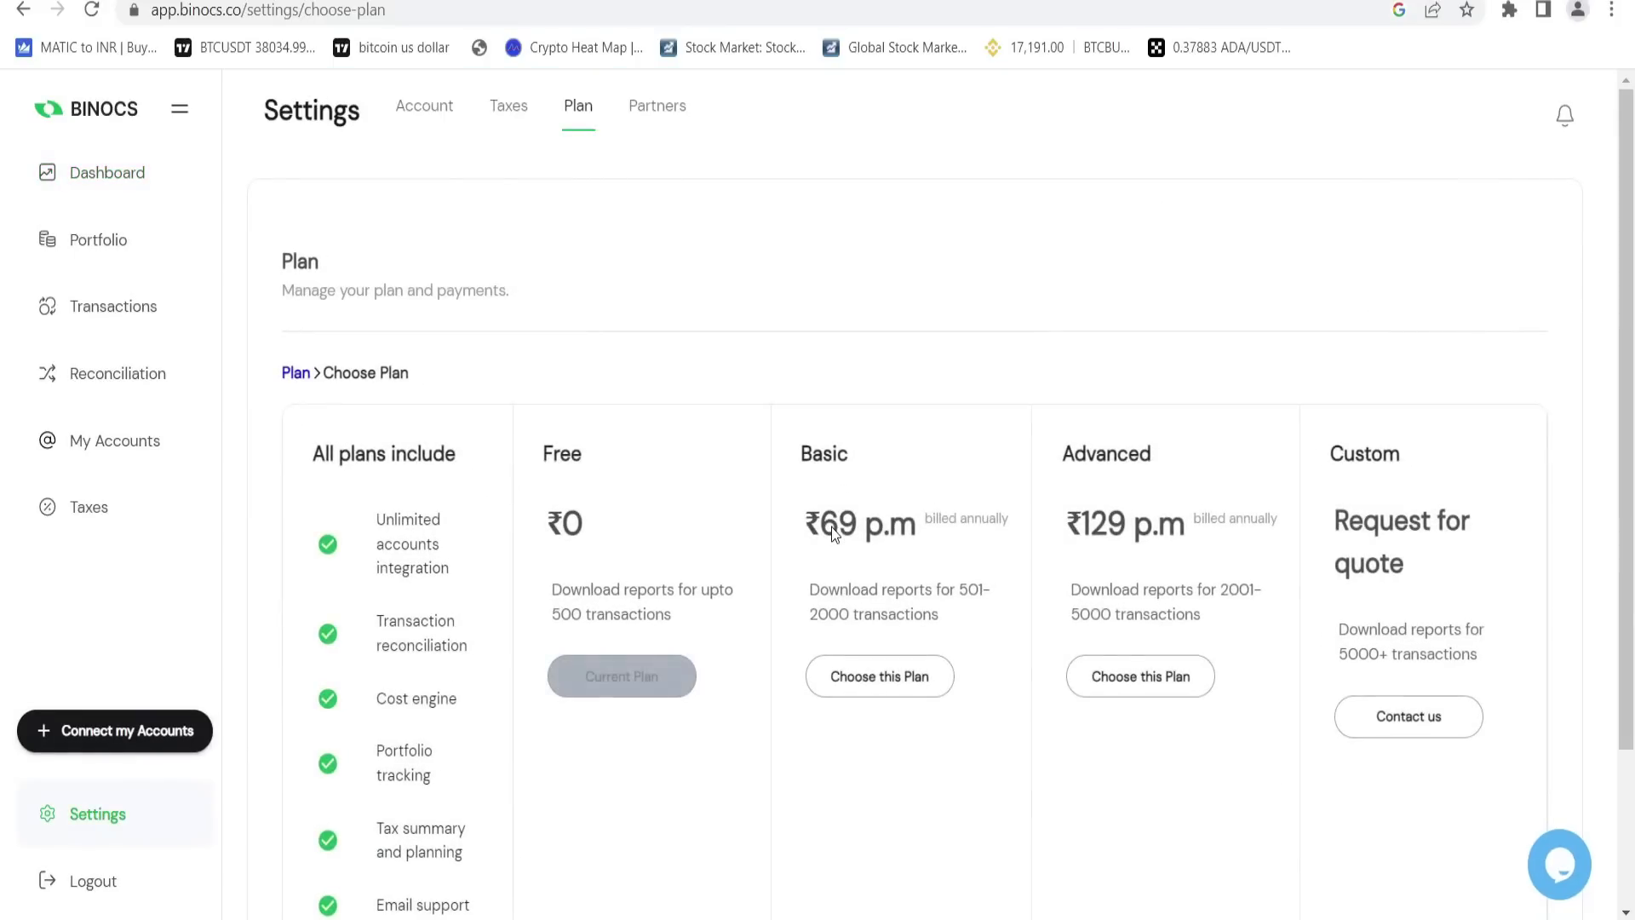
# Compare the prices and transaction limits of the Basic and Advanced plans.
pyautogui.scroll(-2, 635, 427)
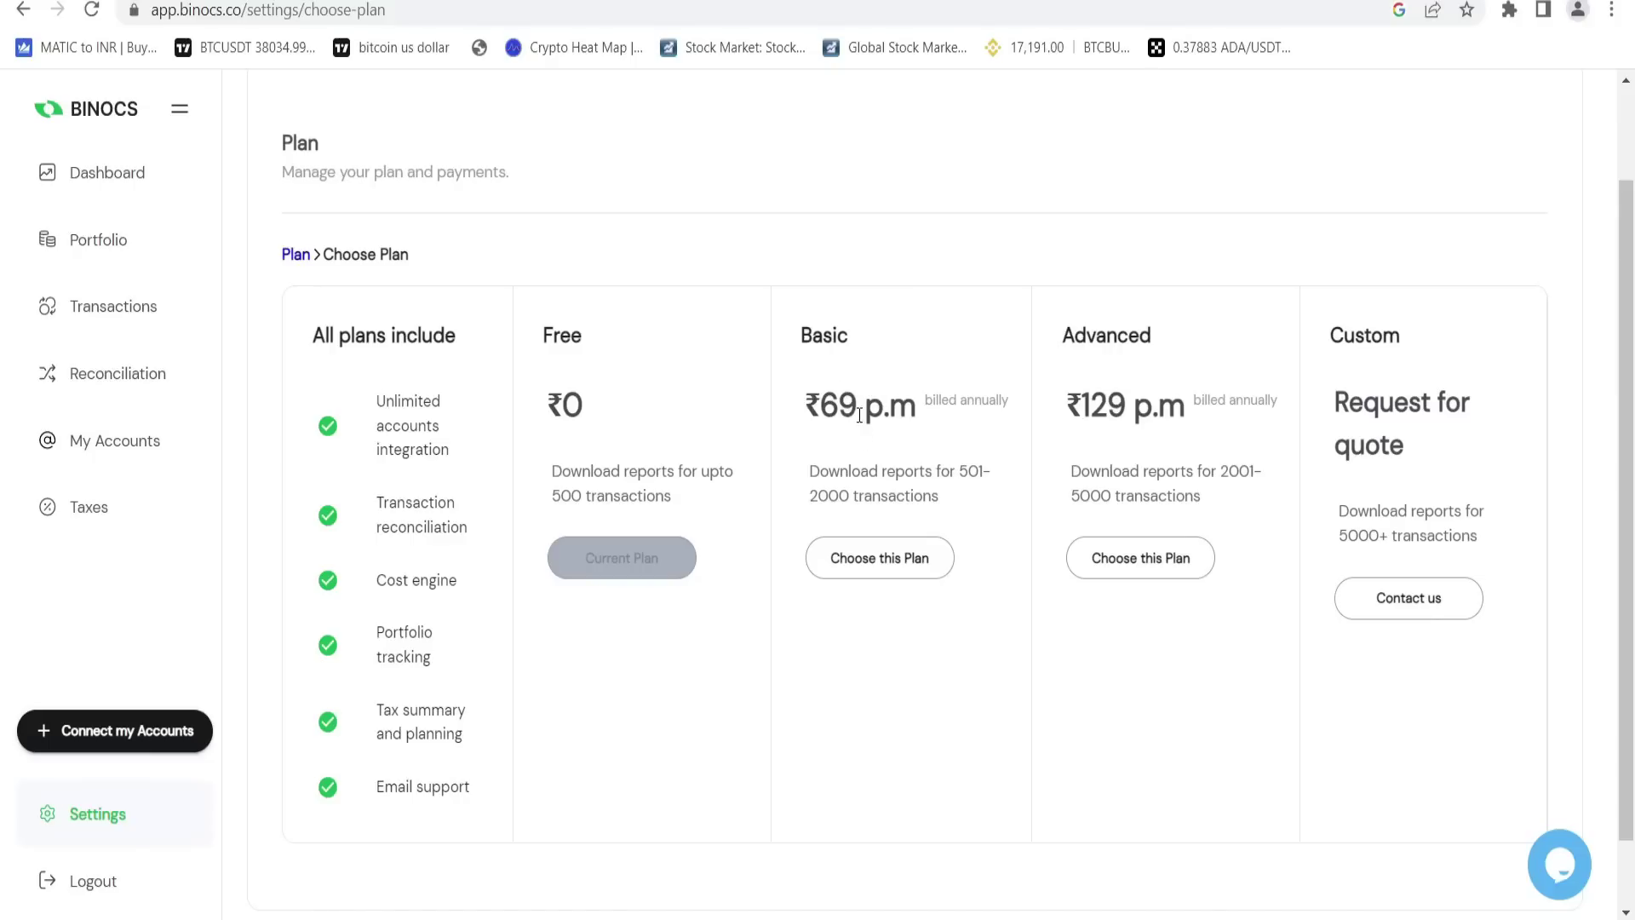
pyautogui.moveTo(828, 472); pyautogui.dragTo(948, 493)
pyautogui.click(947, 493)
pyautogui.moveTo(1068, 405); pyautogui.dragTo(1126, 407)
pyautogui.click(1063, 507)
pyautogui.scroll(2, 1395, 501)
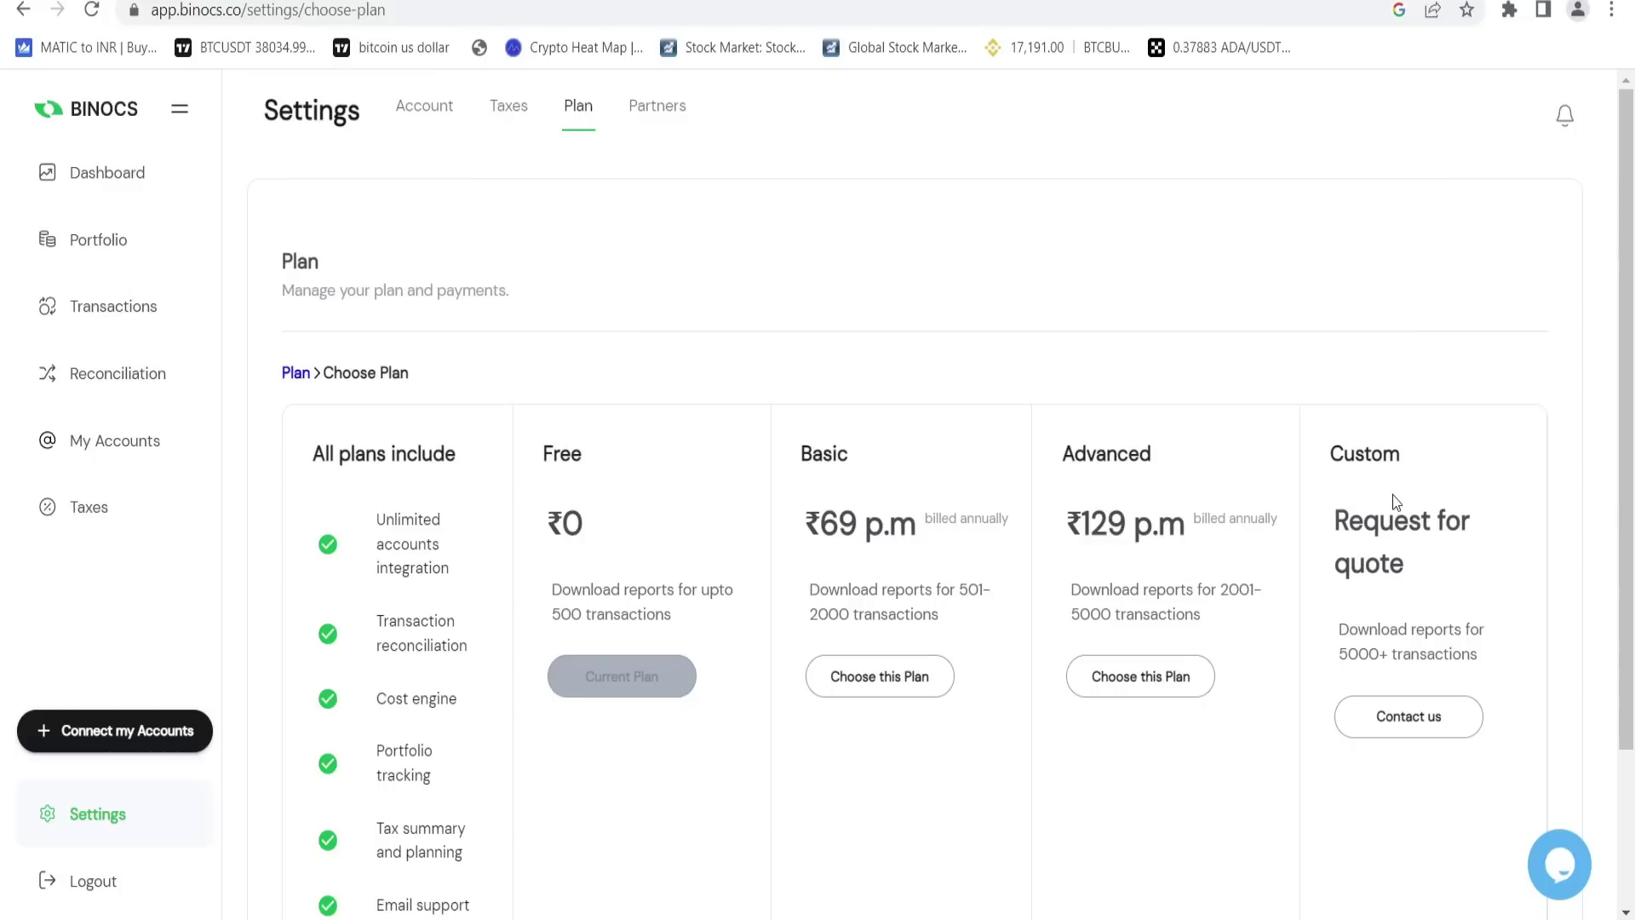
pyautogui.moveTo(817, 523); pyautogui.dragTo(1279, 539)
pyautogui.click(953, 537)
pyautogui.click(875, 528)
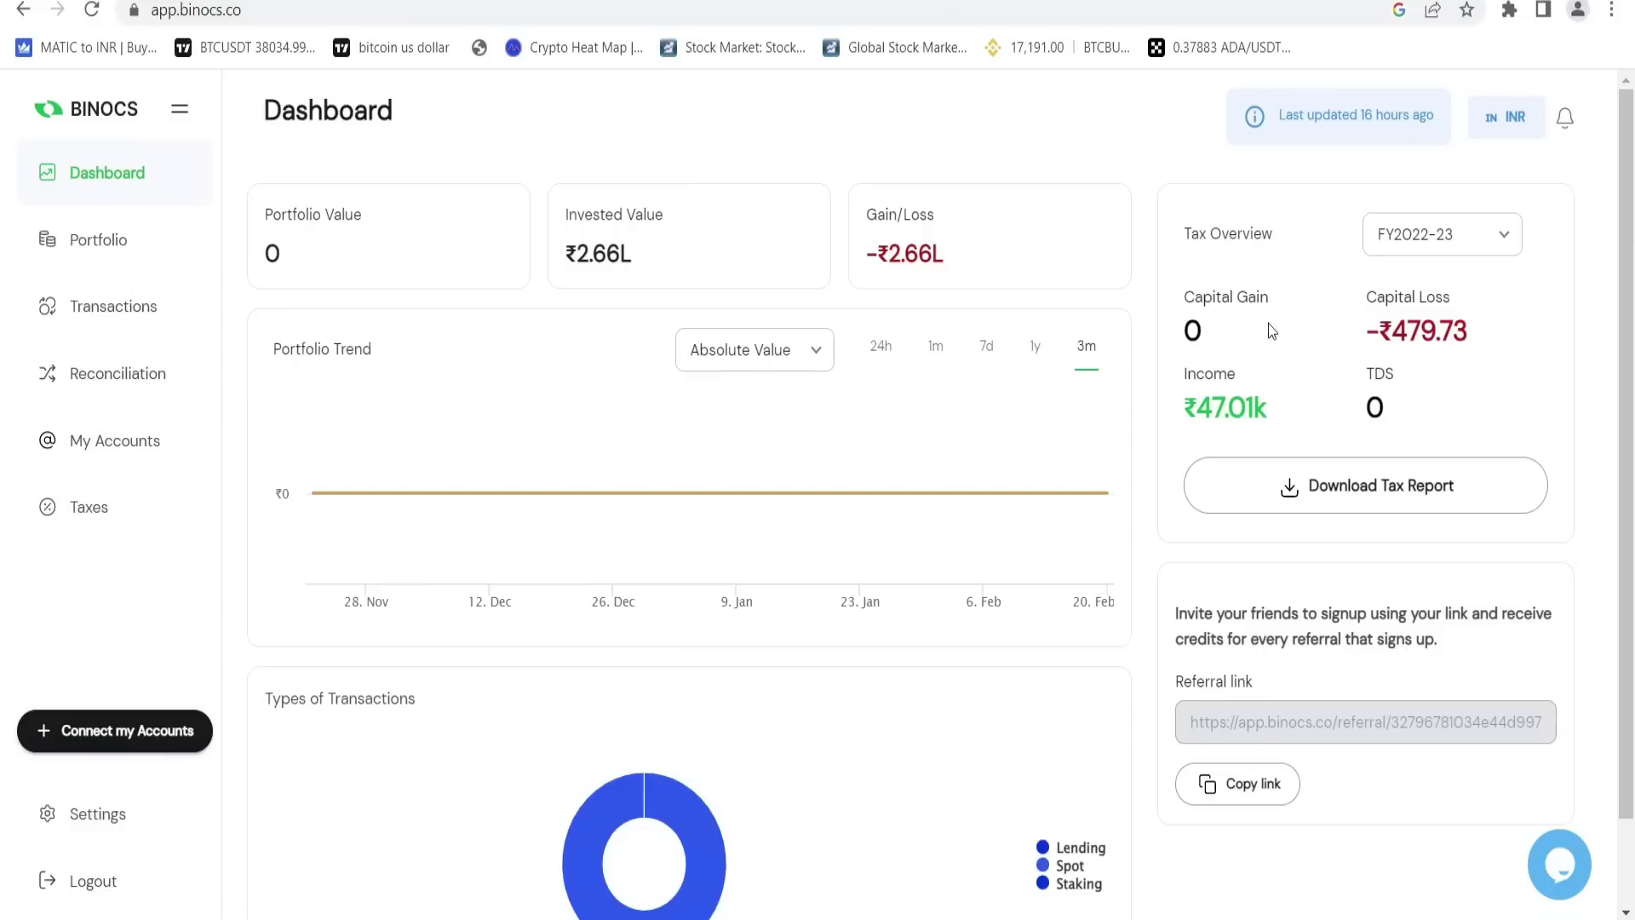
# Return to the Dashboard and check the capital gain figure in the Tax Overview.
pyautogui.moveTo(1269, 329); pyautogui.dragTo(1169, 328)
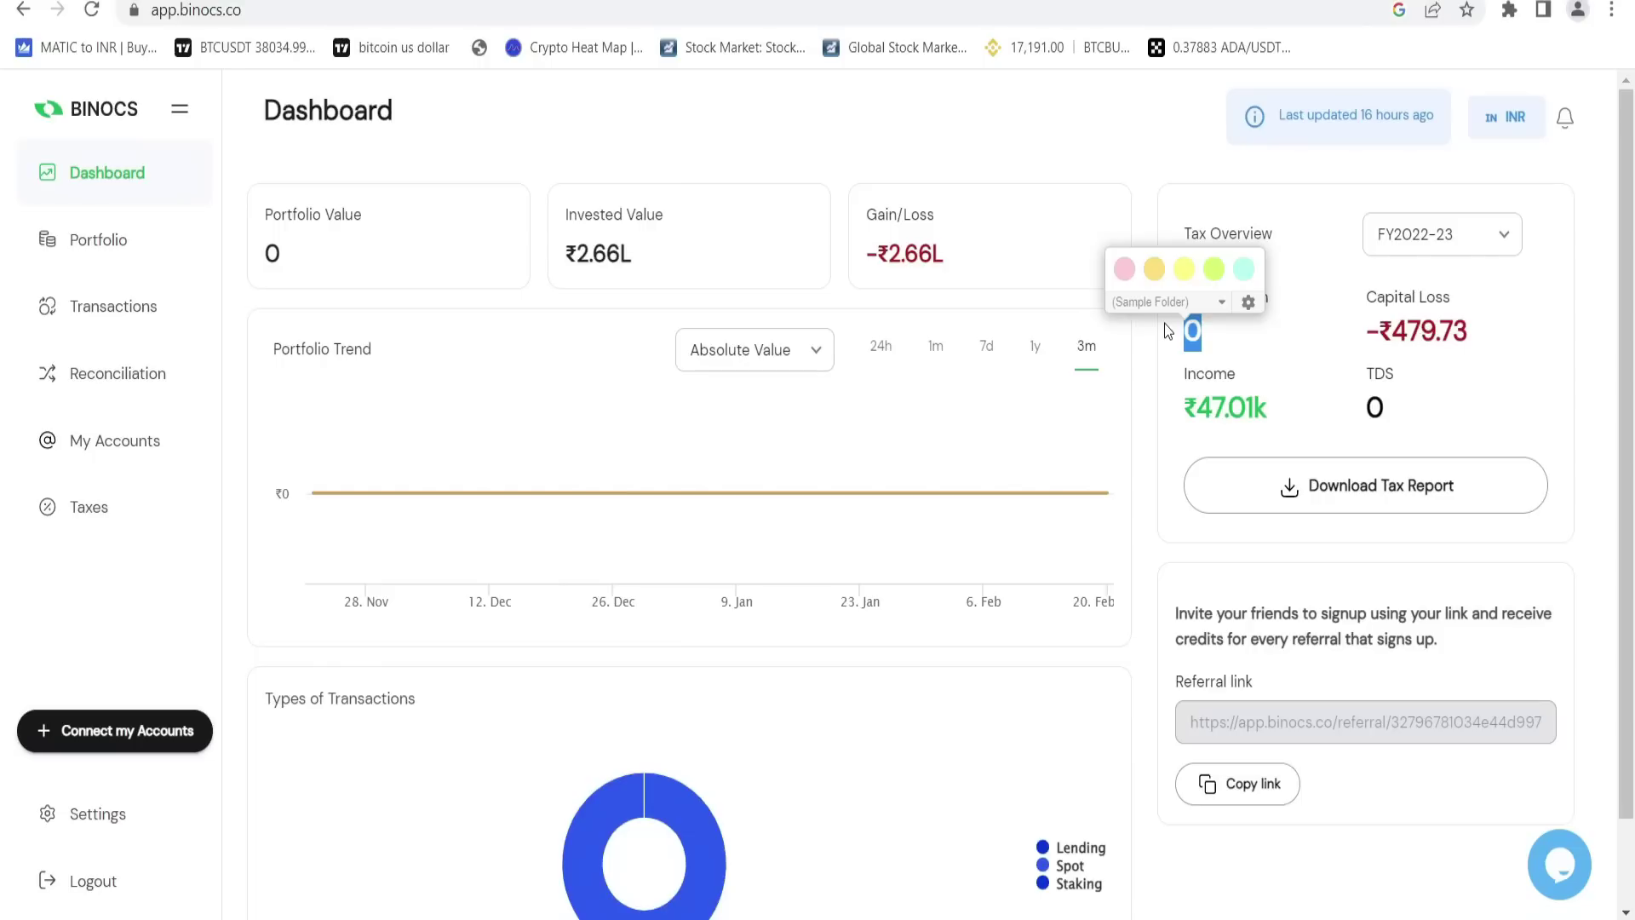
pyautogui.click(1219, 351)
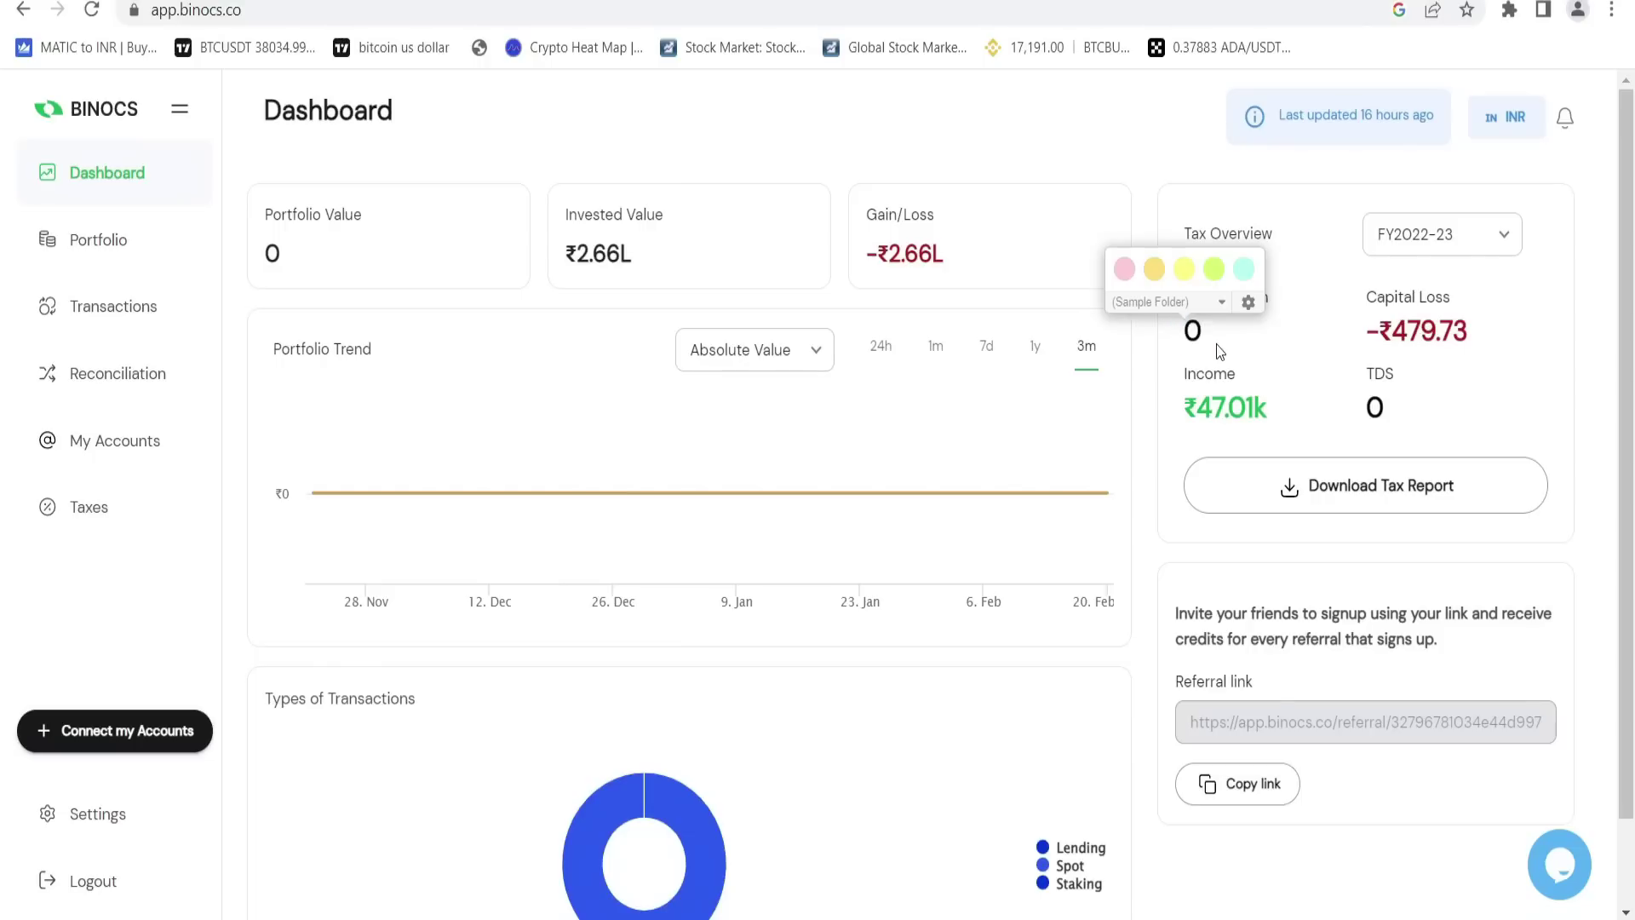